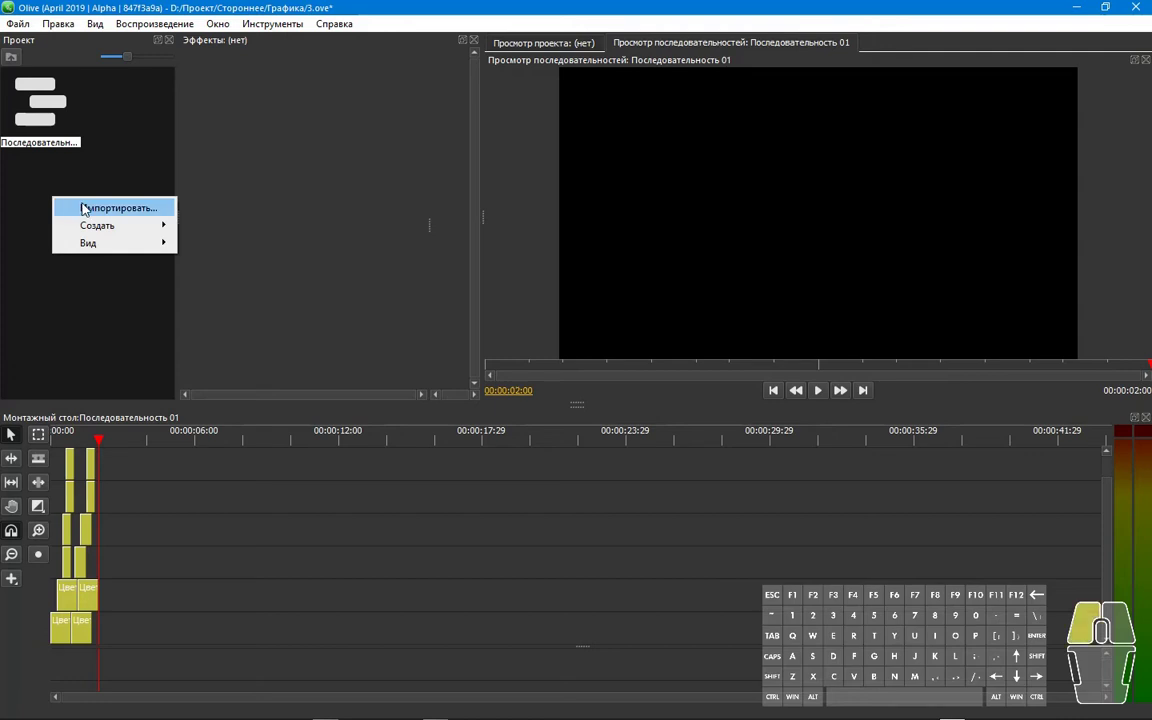
Import the Olive project 3.ove into the current project and accept adding its contents.
{"action": "left_click", "coordinate": [72, 195]}
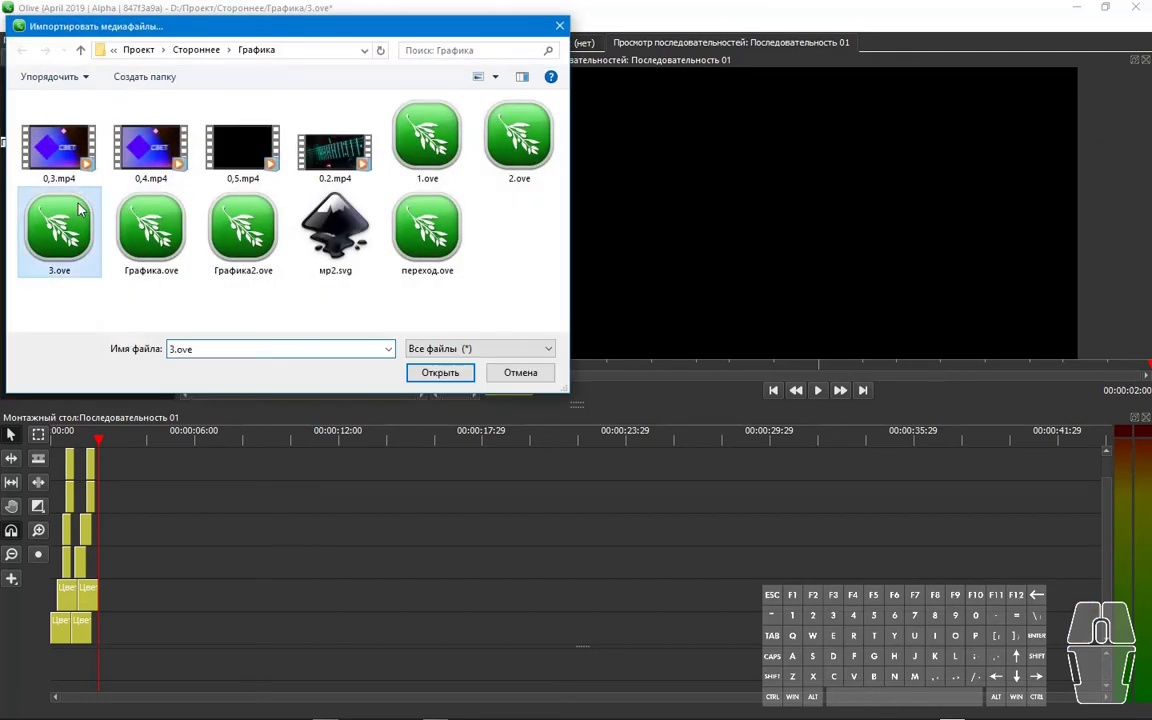
{"action": "left_click", "coordinate": [440, 372]}
{"action": "left_click", "coordinate": [676, 386]}
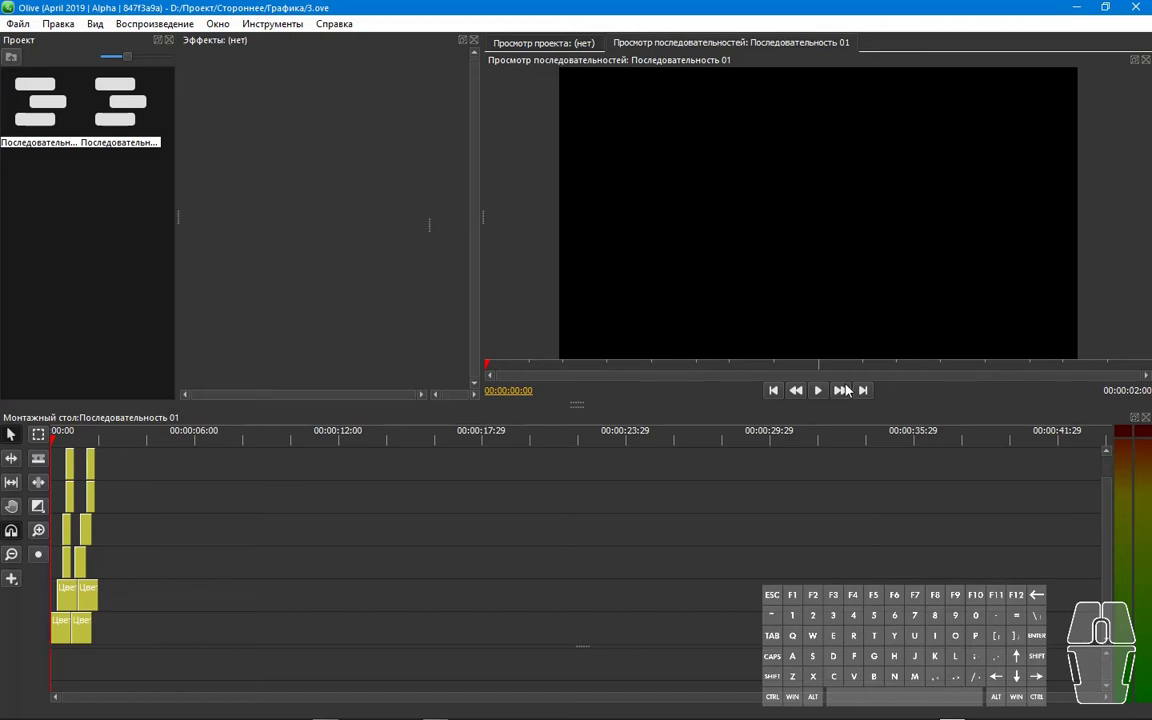
Place the first sequence from the project on the timeline after the existing clips, at 00:00:02:00, and play the result from the start.
{"action": "left_click", "coordinate": [819, 391]}
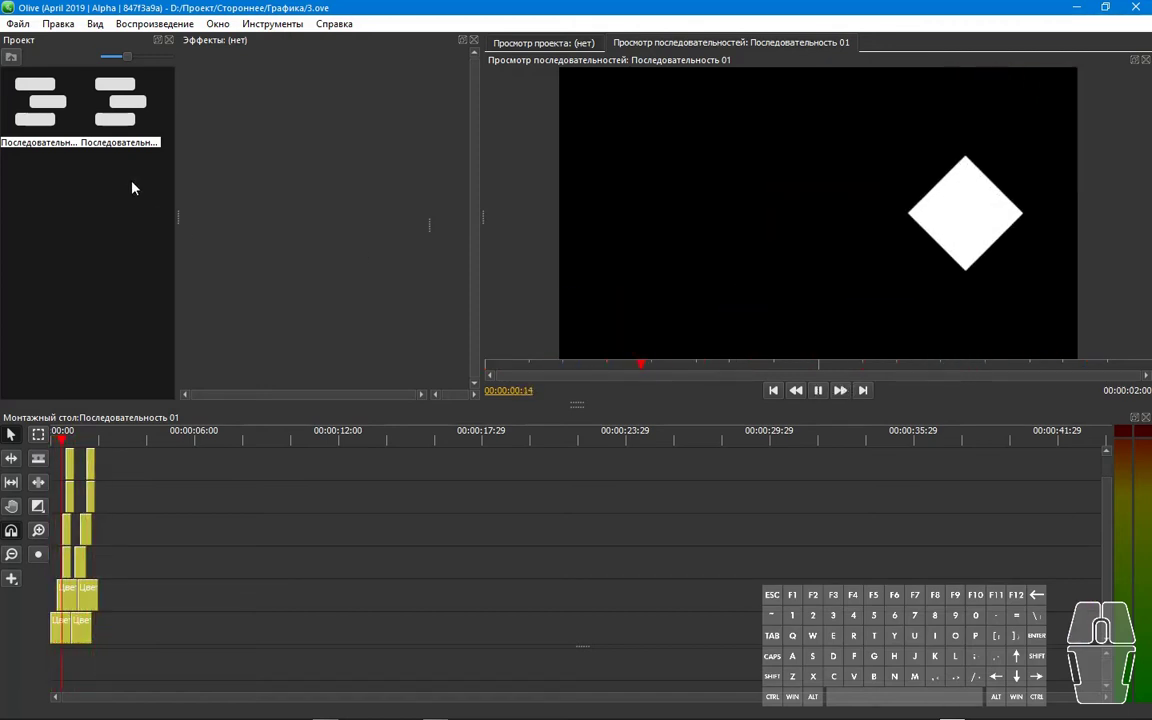
{"action": "left_click_drag", "start_coordinate": [54, 121], "coordinate": [128, 598]}
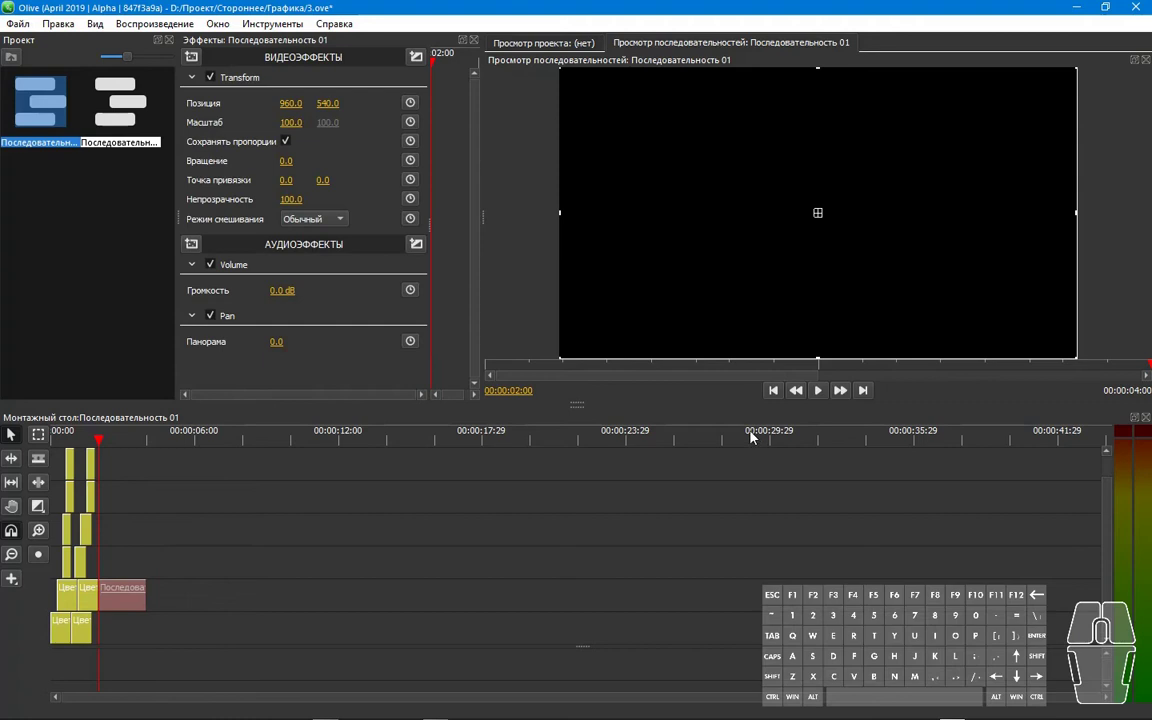
{"action": "key", "text": "Home"}
{"action": "left_click", "coordinate": [751, 500]}
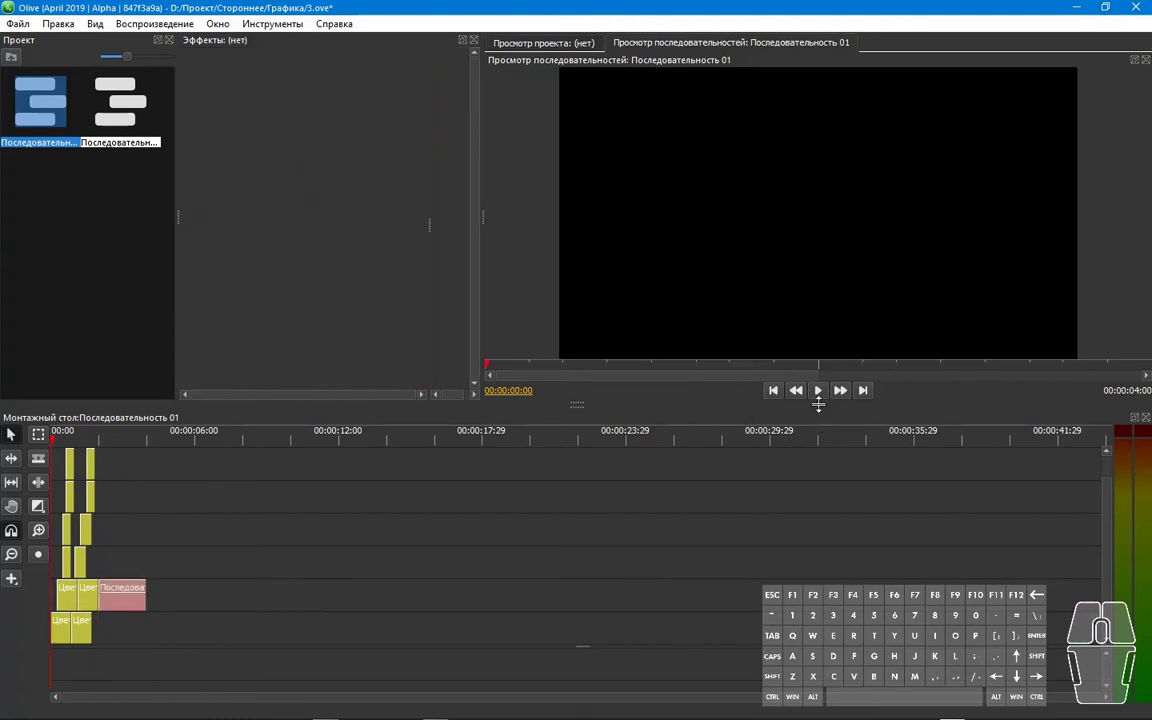
{"action": "left_click", "coordinate": [818, 392]}
Import the Olive project 1.ove into the current project and accept adding its contents.
{"action": "right_click", "coordinate": [119, 235]}
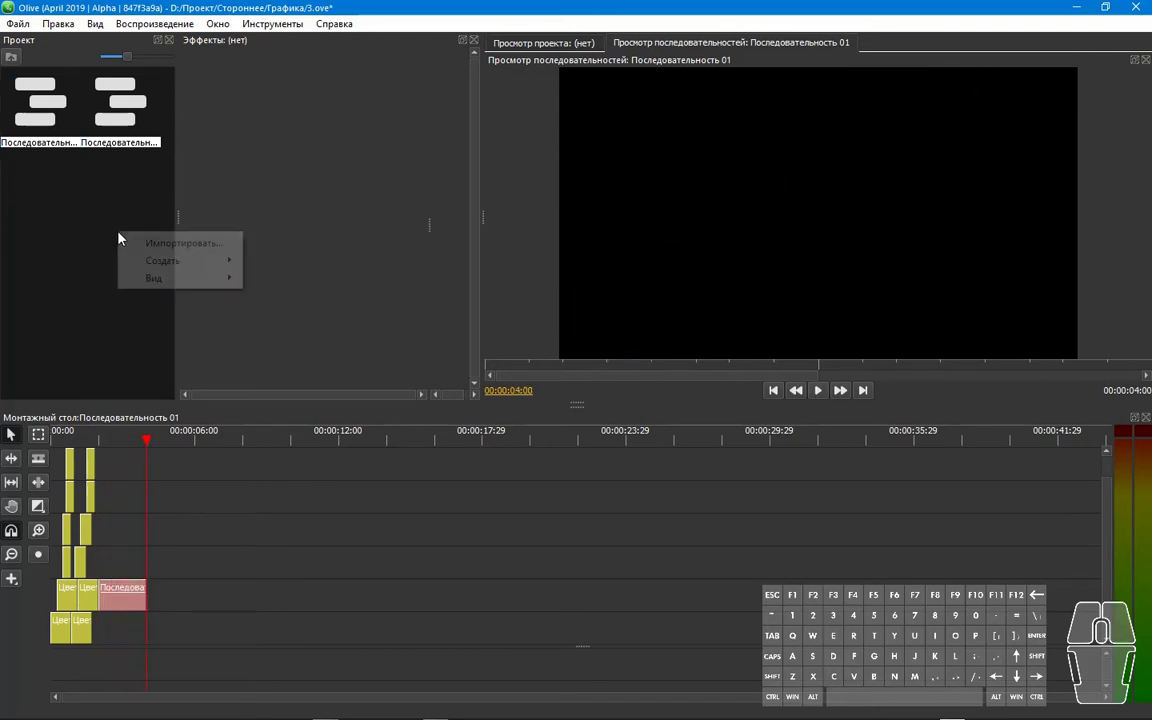
{"action": "left_click", "coordinate": [145, 243]}
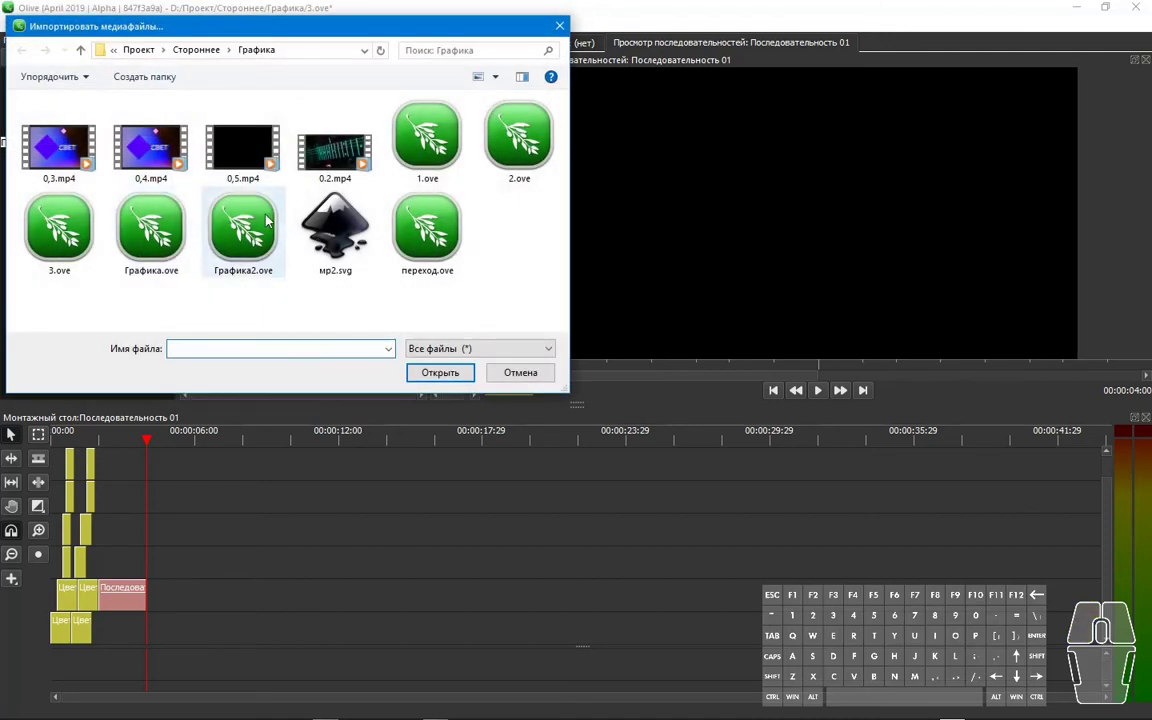
{"action": "left_click", "coordinate": [428, 145]}
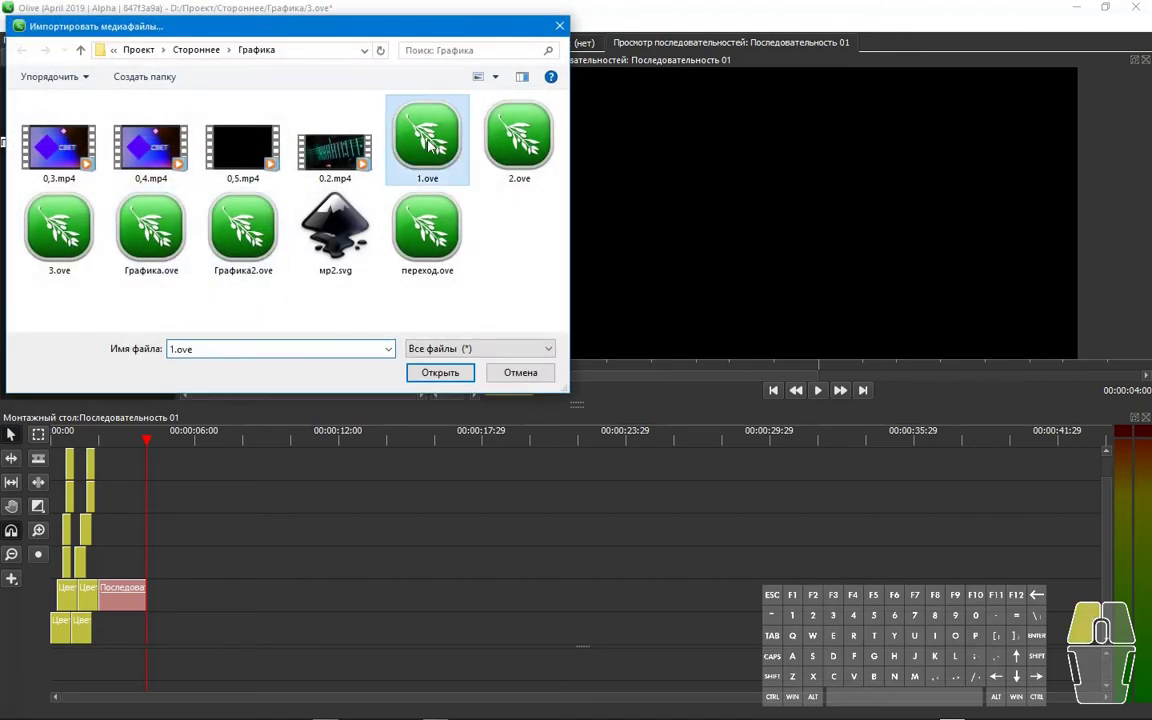
{"action": "left_click", "coordinate": [440, 372]}
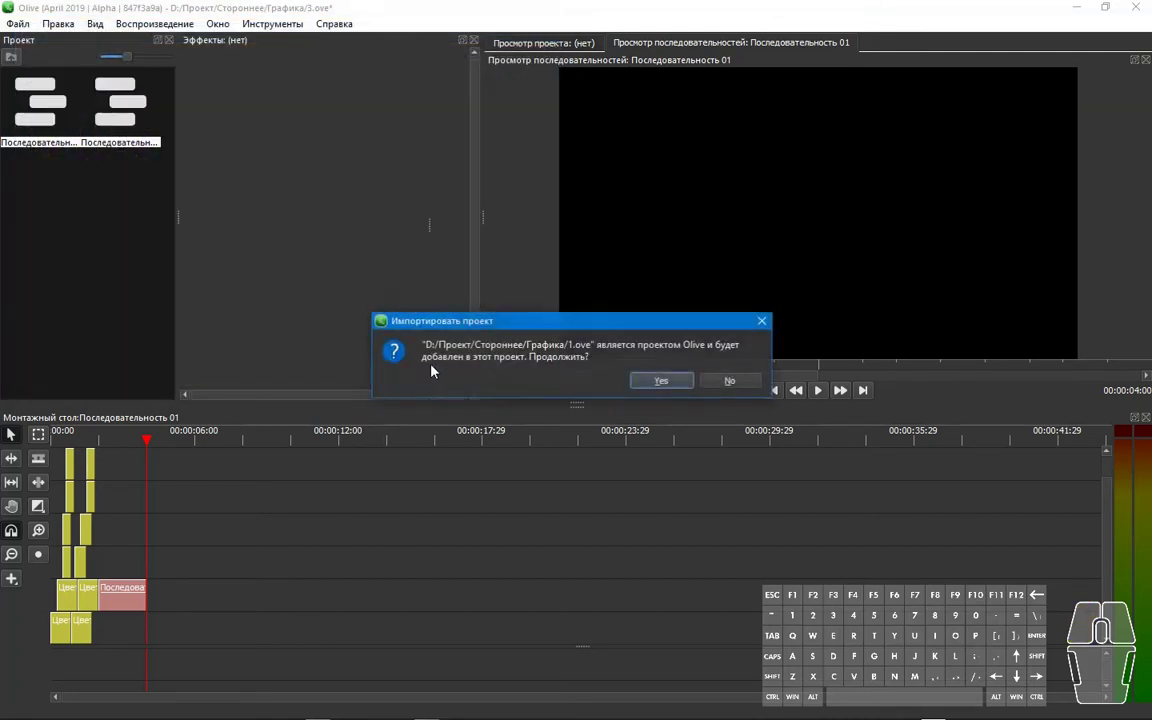
{"action": "left_click", "coordinate": [658, 381]}
Reopen the earlier graphics sequence, append the sequence imported from 1.ove at 00:00:04:00, and play it.
{"action": "left_click", "coordinate": [32, 193]}
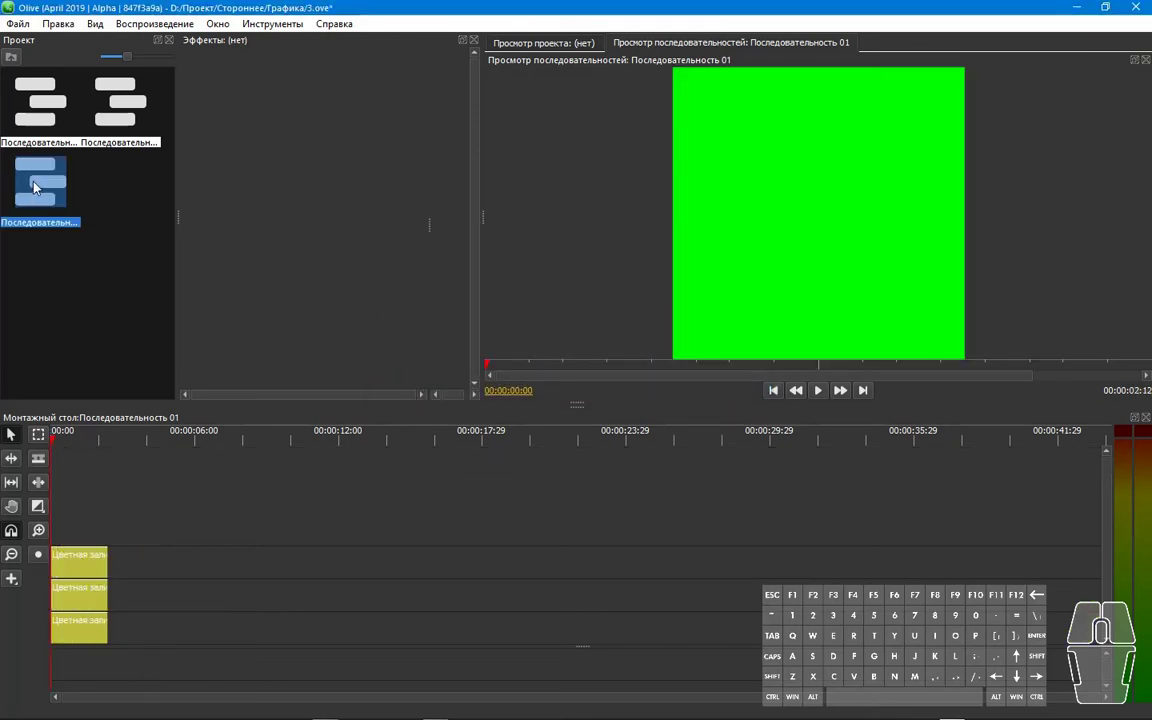
{"action": "double_click", "coordinate": [108, 130]}
{"action": "left_click_drag", "start_coordinate": [36, 180], "coordinate": [192, 600]}
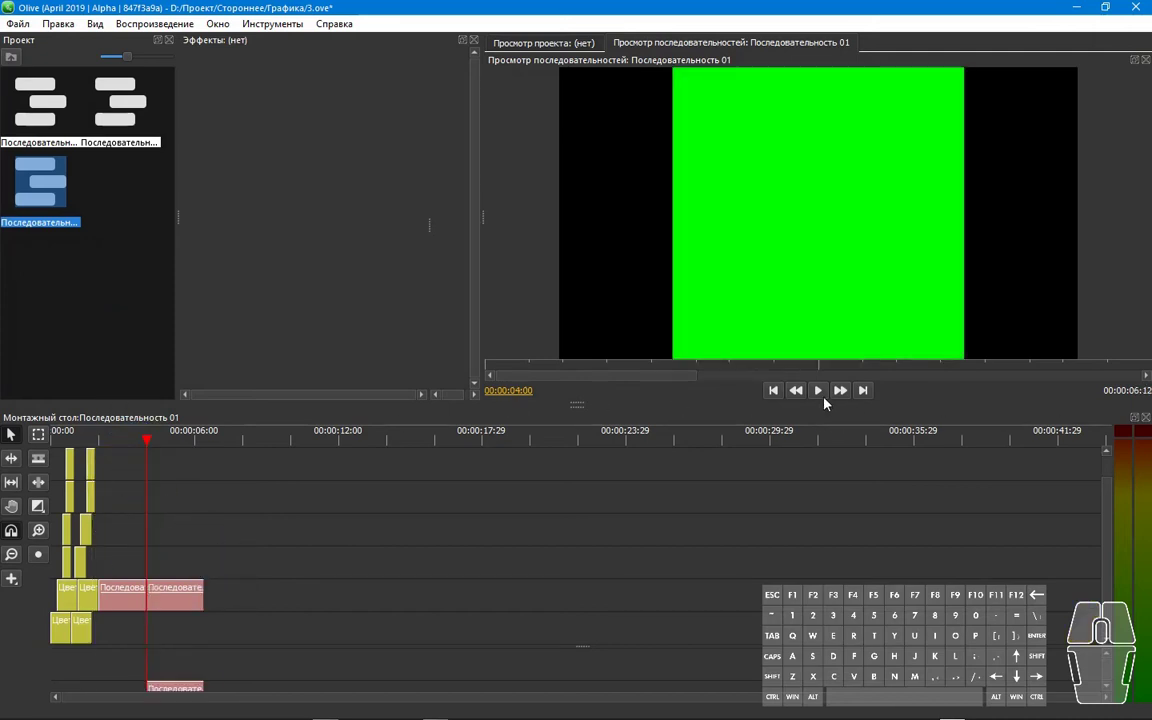
{"action": "left_click", "coordinate": [822, 395]}
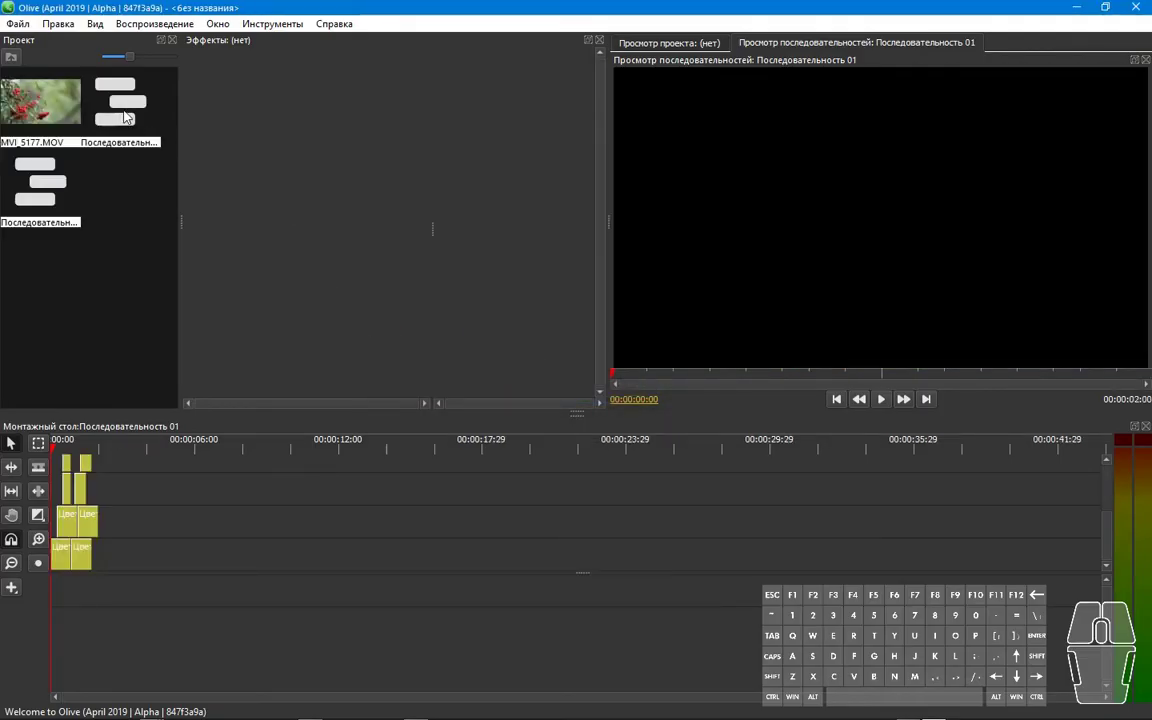
Open the sequence containing MVI_5177.MOV and place the graphics sequence on the track above the footage at the timeline start.
{"action": "double_click", "coordinate": [125, 117]}
{"action": "left_click_drag", "start_coordinate": [40, 180], "coordinate": [52, 518]}
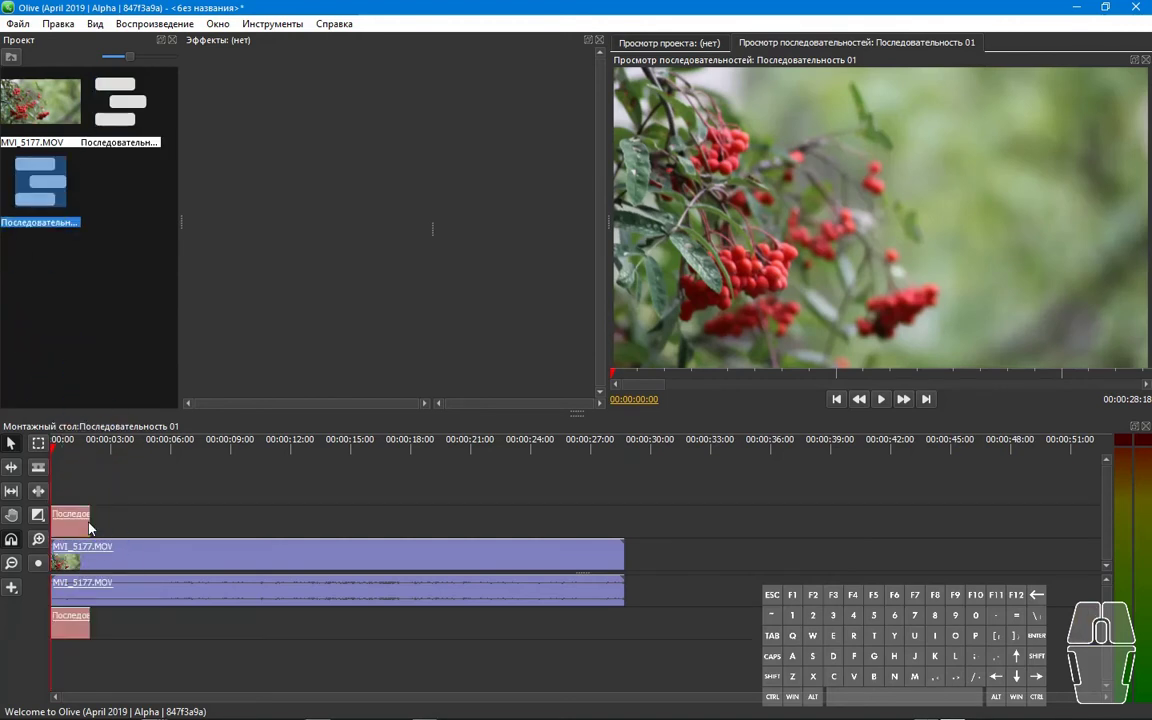
Examine the graphics overlay on MVI_5177.MOV frame by frame from the timeline start to just past its end, and play it back.
{"action": "left_click", "coordinate": [39, 541]}
{"action": "left_click", "coordinate": [39, 541]}
{"action": "left_click", "coordinate": [39, 541]}
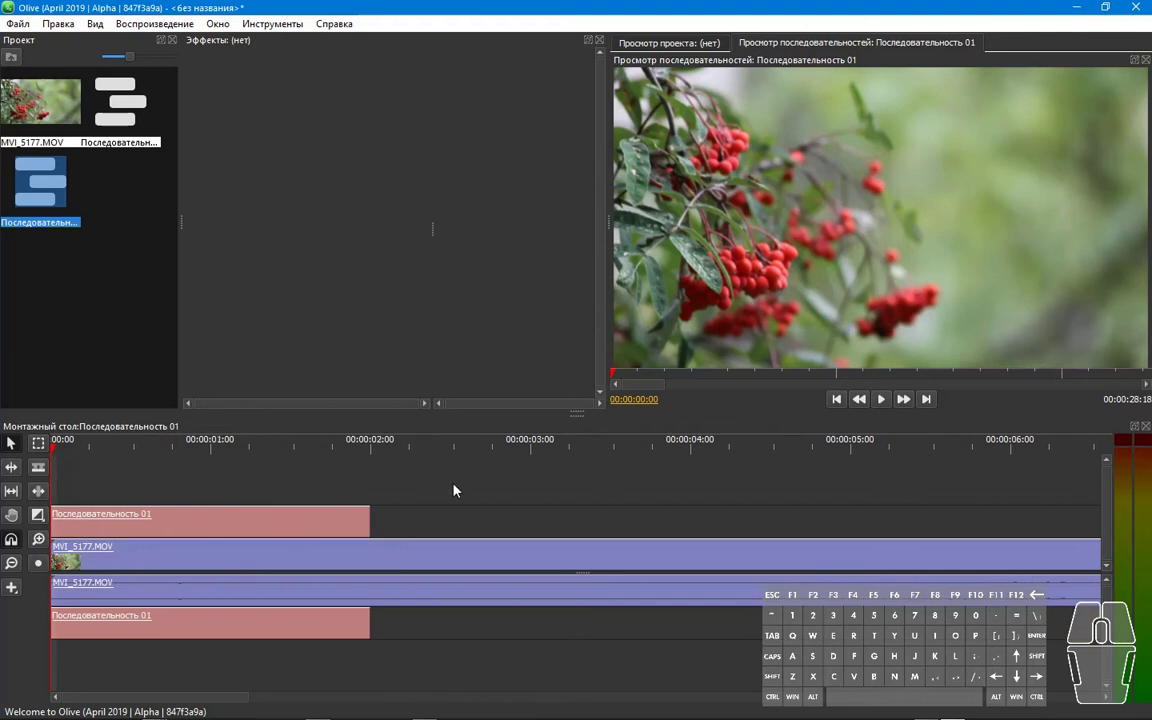
{"action": "key", "text": "Right"}
{"action": "key", "text": "Right"}
{"action": "key", "text": "Right"}
{"action": "key", "text": "Right"}
{"action": "key", "text": "Right"}
{"action": "key", "text": "Right"}
{"action": "key", "text": "Right"}
{"action": "key", "text": "Right"}
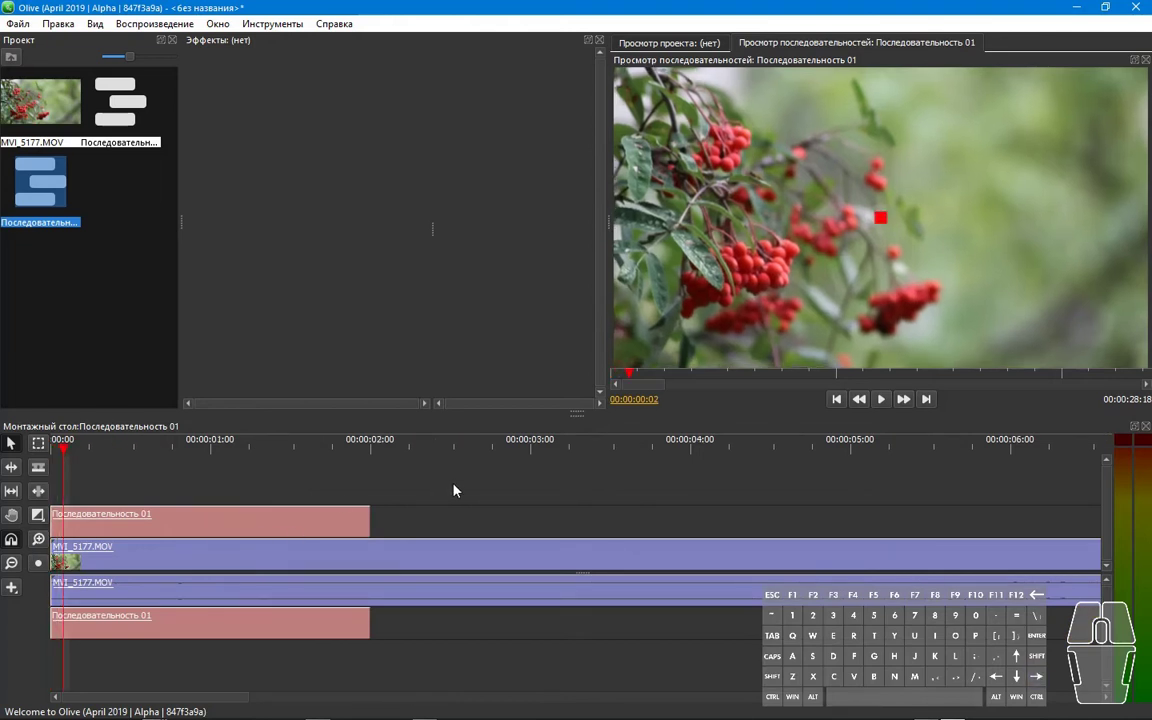
{"action": "key", "text": "Right"}
{"action": "key", "text": "Right"}
{"action": "key", "text": "Right"}
{"action": "key", "text": "Right"}
{"action": "key", "text": "Right"}
{"action": "key", "text": "Right"}
{"action": "key", "text": "Right"}
{"action": "key", "text": "Right"}
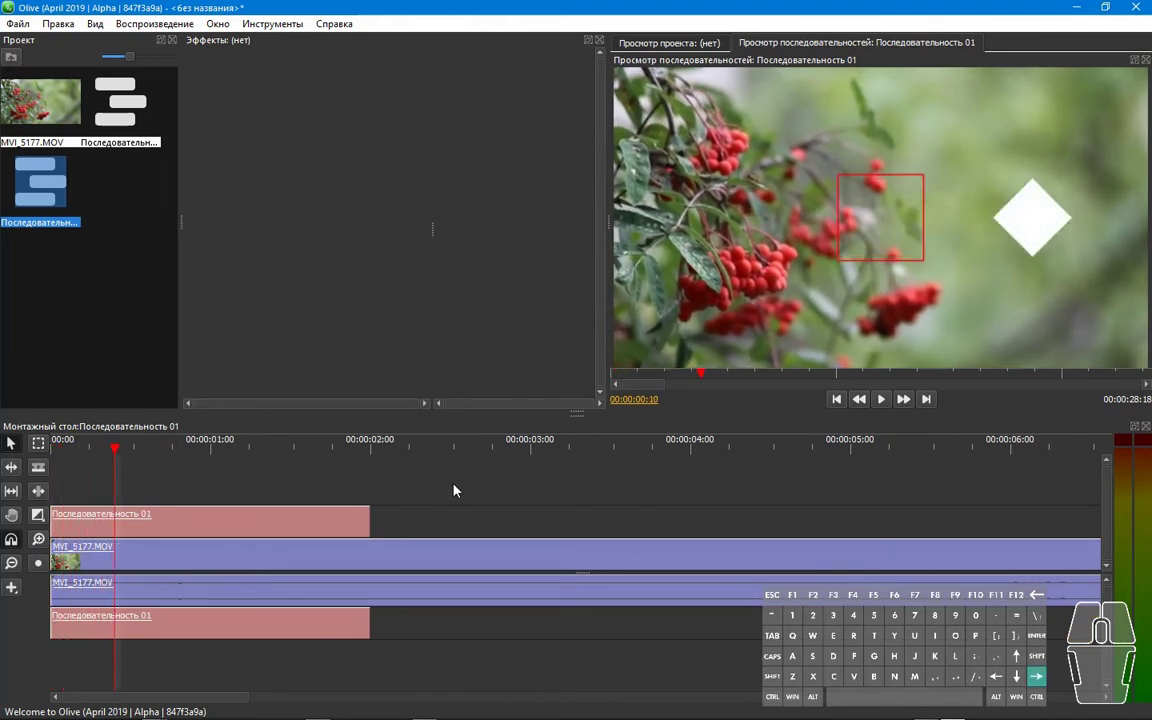
{"action": "key", "text": "Right"}
{"action": "key", "text": "Right"}
{"action": "key", "text": "Right"}
{"action": "key", "text": "Right"}
{"action": "key", "text": "Right"}
{"action": "key", "text": "Right"}
{"action": "key", "text": "Right"}
{"action": "key", "text": "Right"}
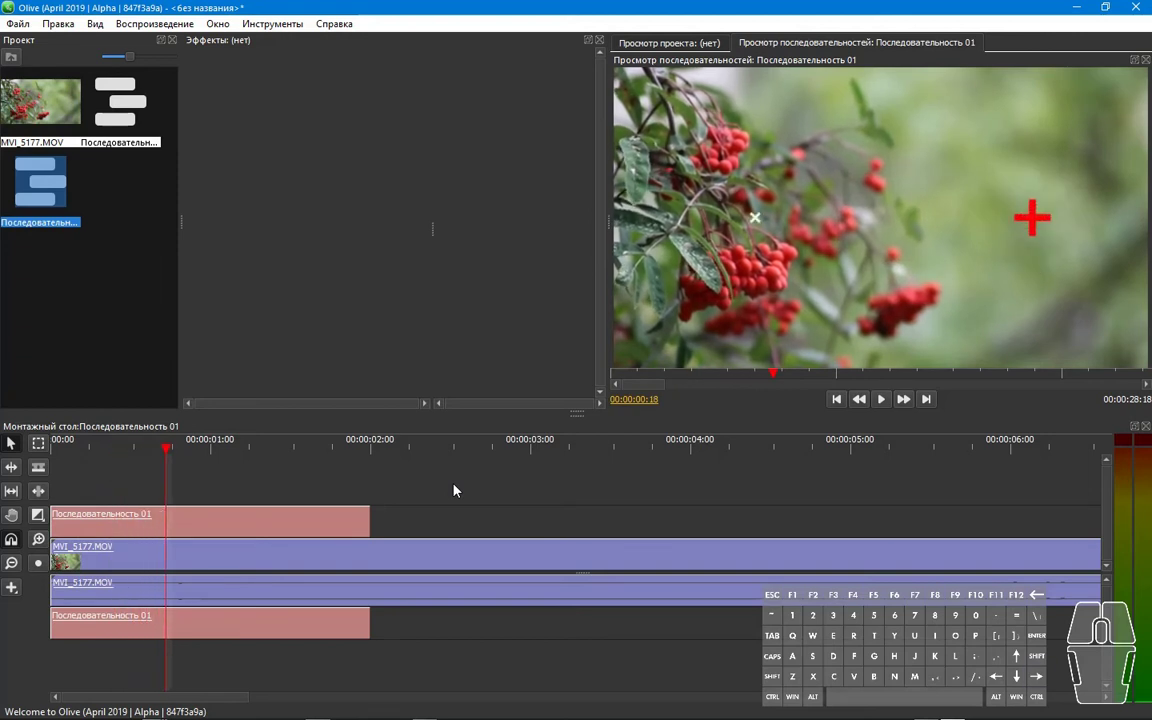
{"action": "key", "text": "Right"}
{"action": "key", "text": "Right"}
{"action": "key", "text": "Right"}
{"action": "key", "text": "Right"}
{"action": "key", "text": "Right"}
{"action": "key", "text": "Right"}
{"action": "key", "text": "Right"}
{"action": "key", "text": "Right"}
{"action": "key", "text": "Right"}
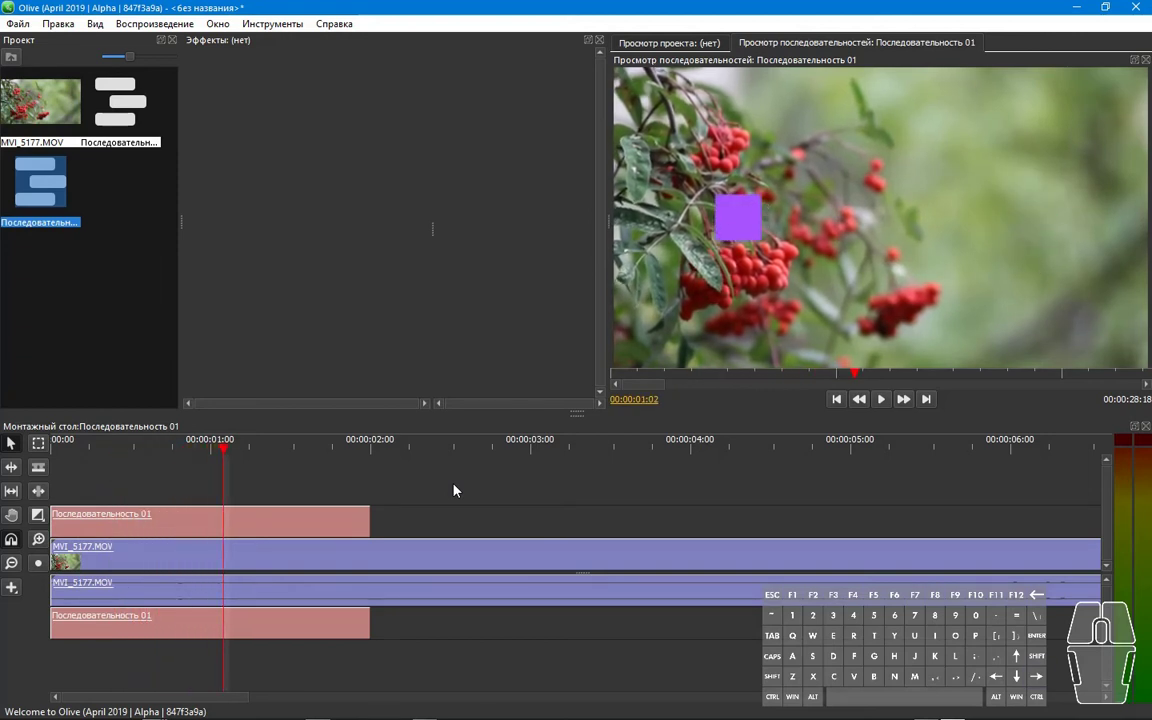
{"action": "key", "text": "Right"}
{"action": "key", "text": "Right"}
{"action": "key", "text": "Right"}
{"action": "key", "text": "Right"}
{"action": "key", "text": "Right"}
{"action": "key", "text": "Right"}
{"action": "key", "text": "Right"}
{"action": "key", "text": "Right"}
{"action": "key", "text": "Right"}
{"action": "key", "text": "Right"}
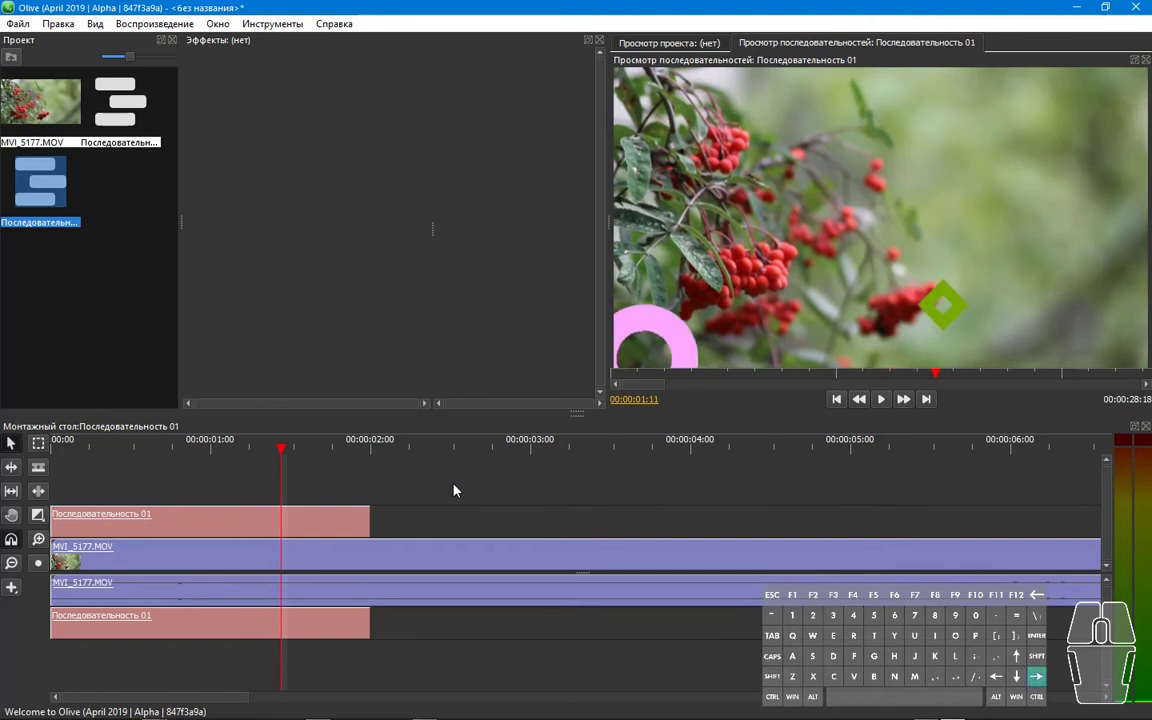
{"action": "key", "text": "Right"}
{"action": "key", "text": "Right"}
{"action": "key", "text": "Right"}
{"action": "key", "text": "Right"}
{"action": "key", "text": "Right"}
{"action": "key", "text": "Right"}
{"action": "key", "text": "Right"}
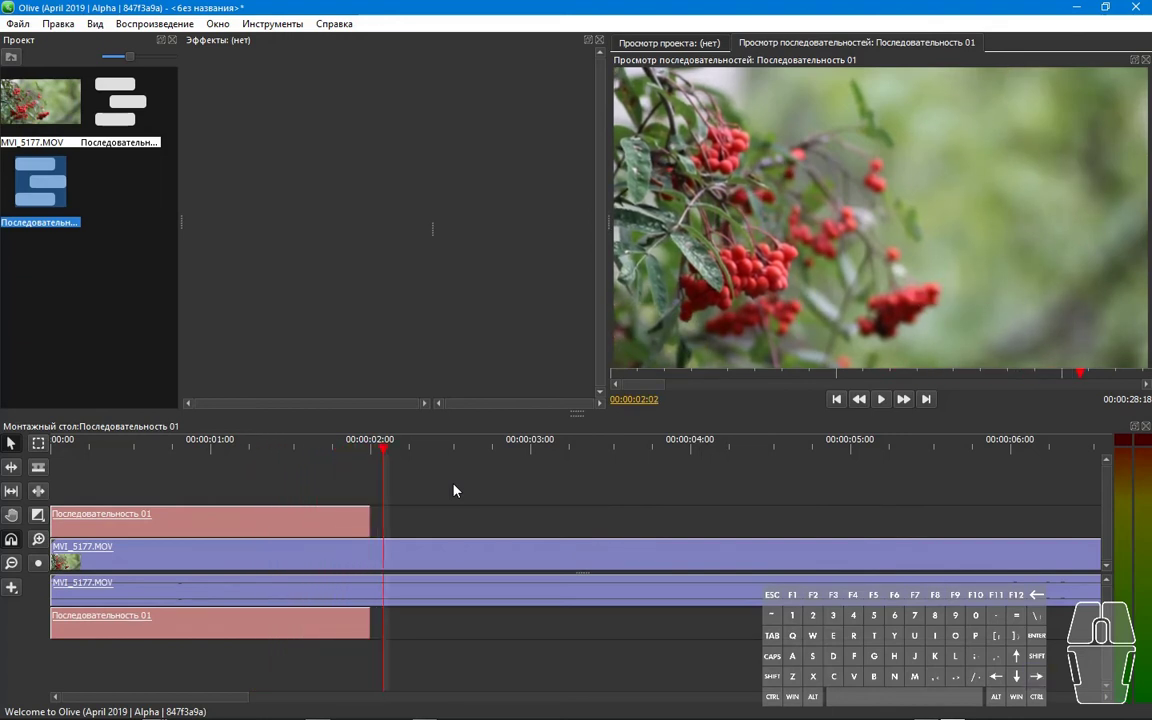
{"action": "left_click", "coordinate": [837, 398]}
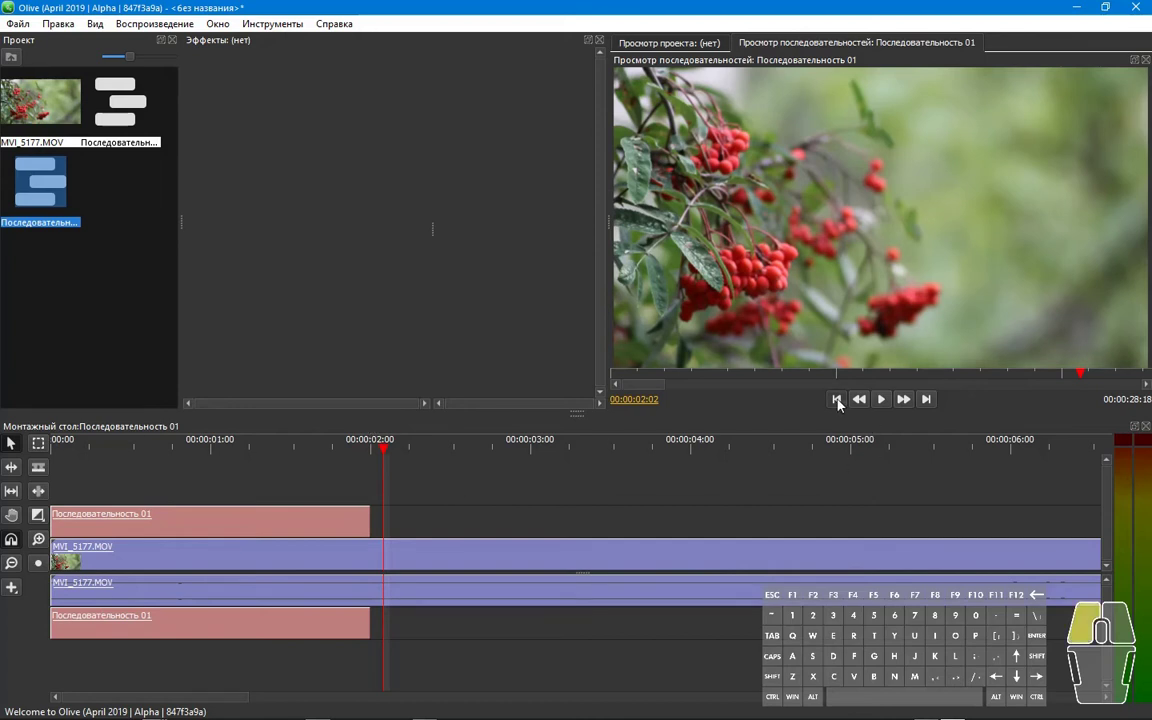
{"action": "left_click", "coordinate": [880, 399]}
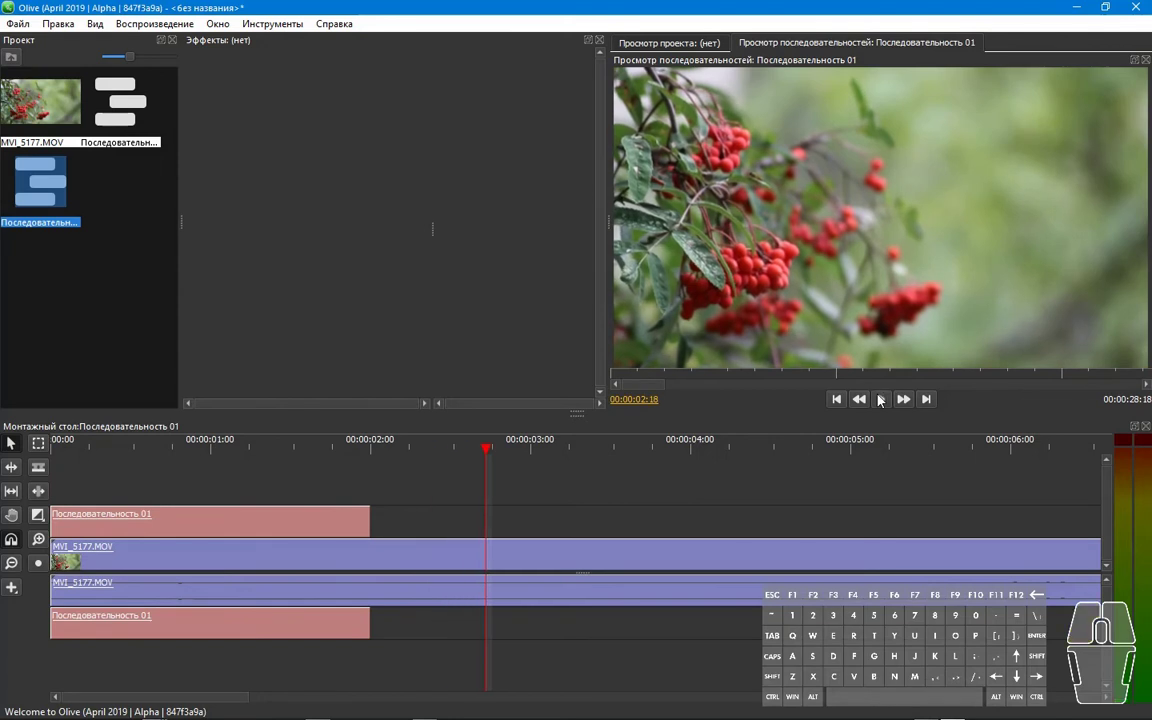
Open the nested graphics sequence and examine the Crop and second Transform keyframes of the first lowest-track colour fill at 00:00:00:06.
{"action": "double_click", "coordinate": [170, 535]}
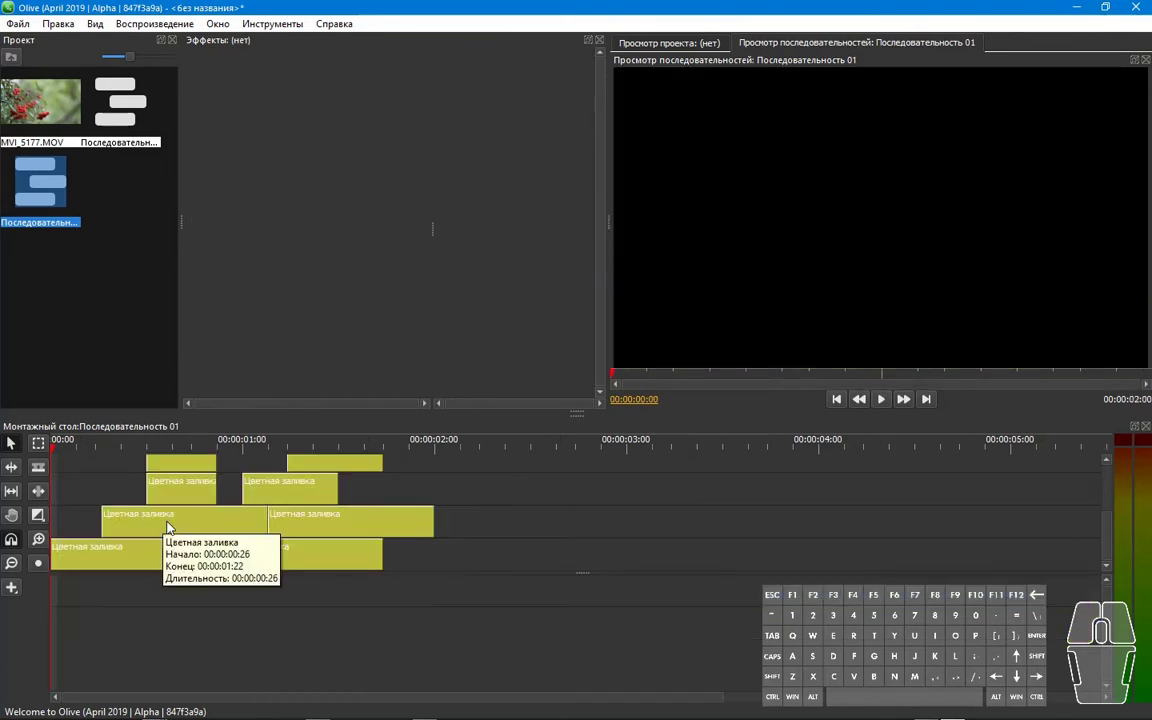
{"action": "left_click", "coordinate": [92, 447]}
{"action": "left_click", "coordinate": [107, 560]}
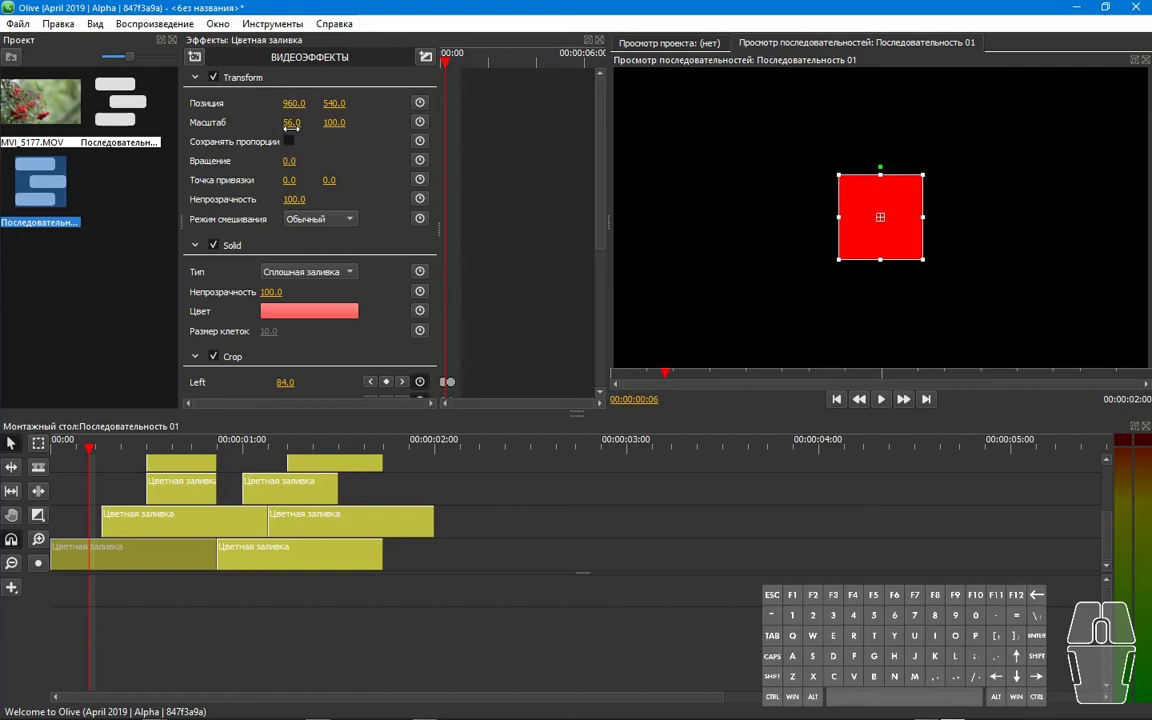
{"action": "left_click", "coordinate": [195, 78]}
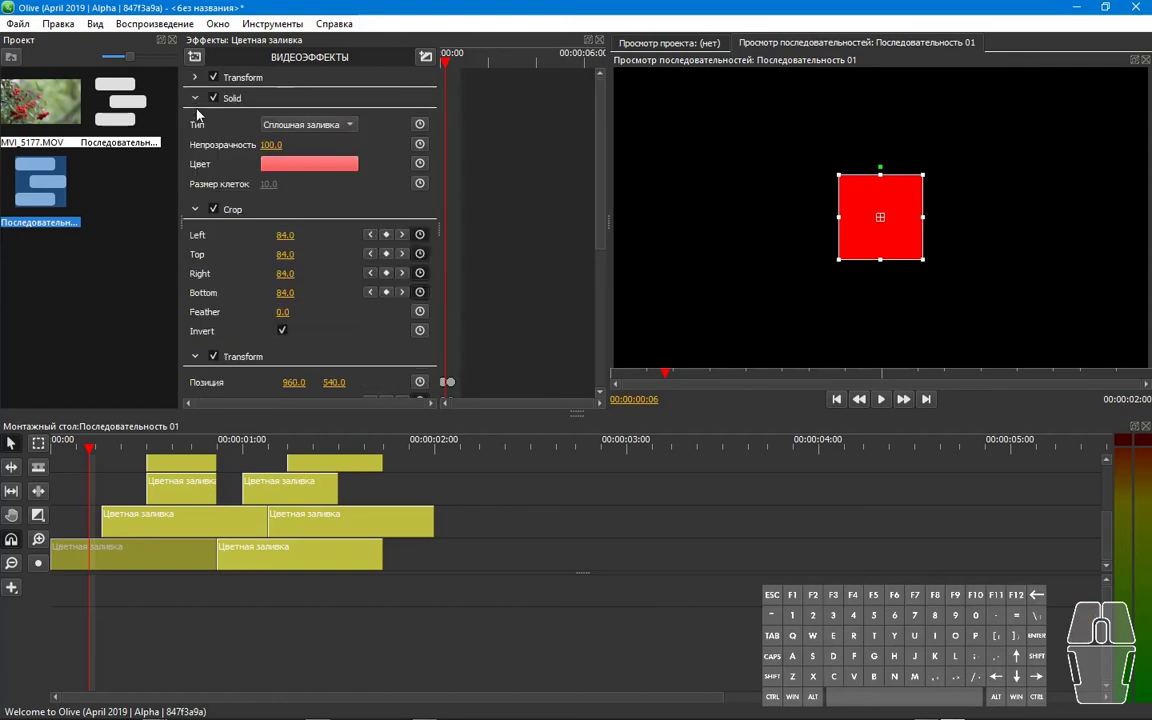
{"action": "left_click", "coordinate": [195, 99]}
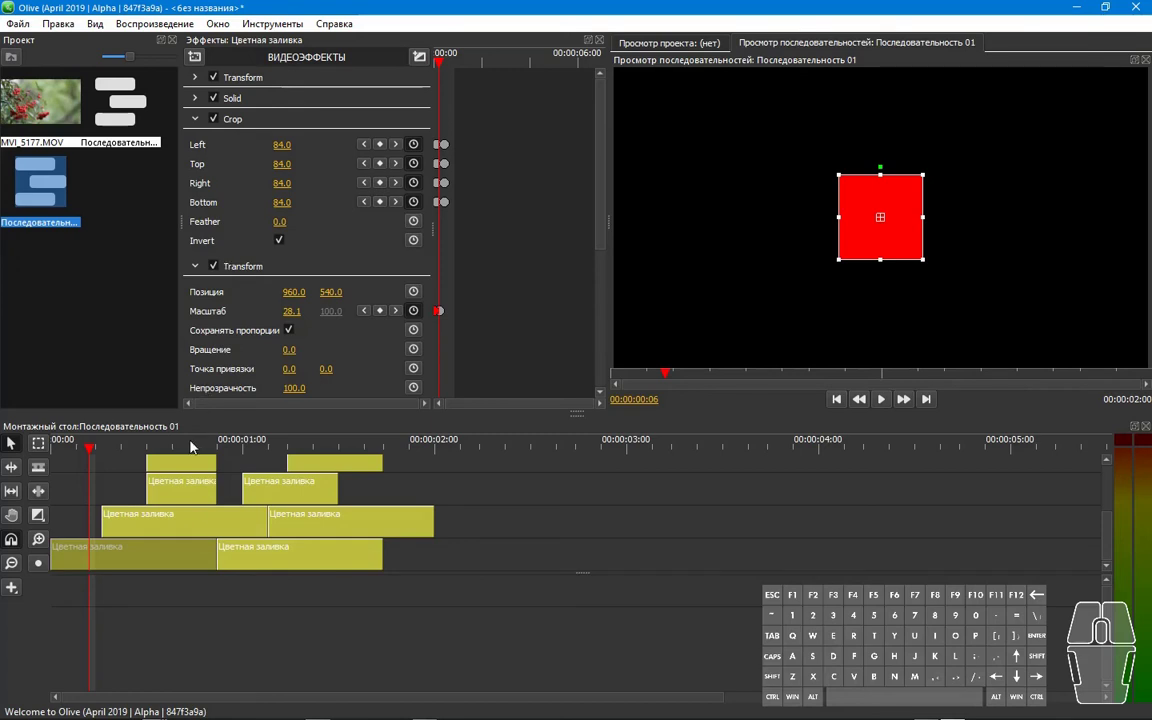
Compare the red square's Crop animation at 00:00:00:09 and 00:00:00:11 with the first colour fill on the track above temporarily disabled.
{"action": "right_click", "coordinate": [156, 528]}
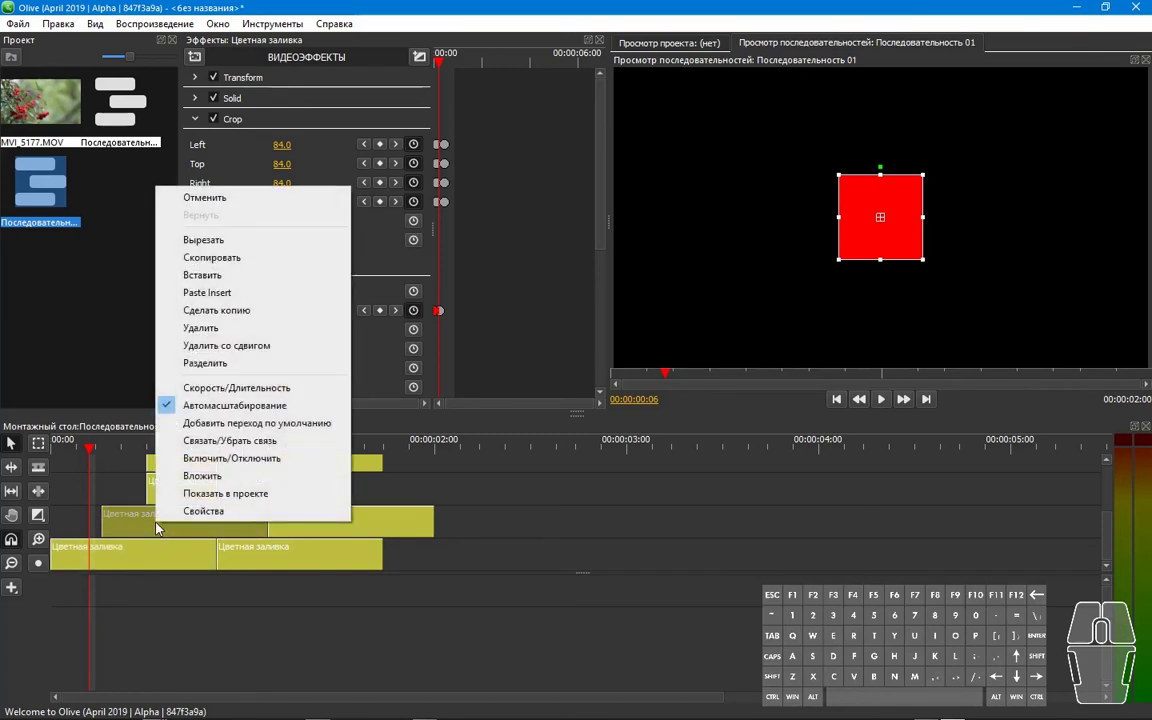
{"action": "left_click", "coordinate": [222, 459]}
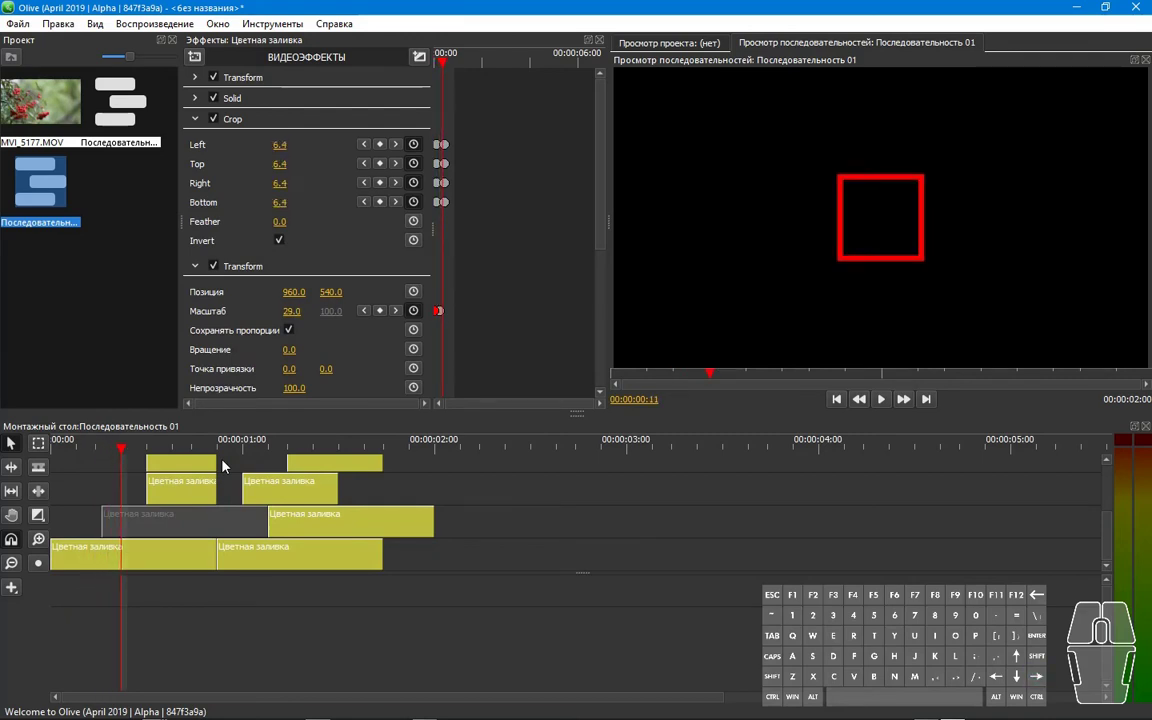
{"action": "key", "text": "Left"}
{"action": "key", "text": "Left"}
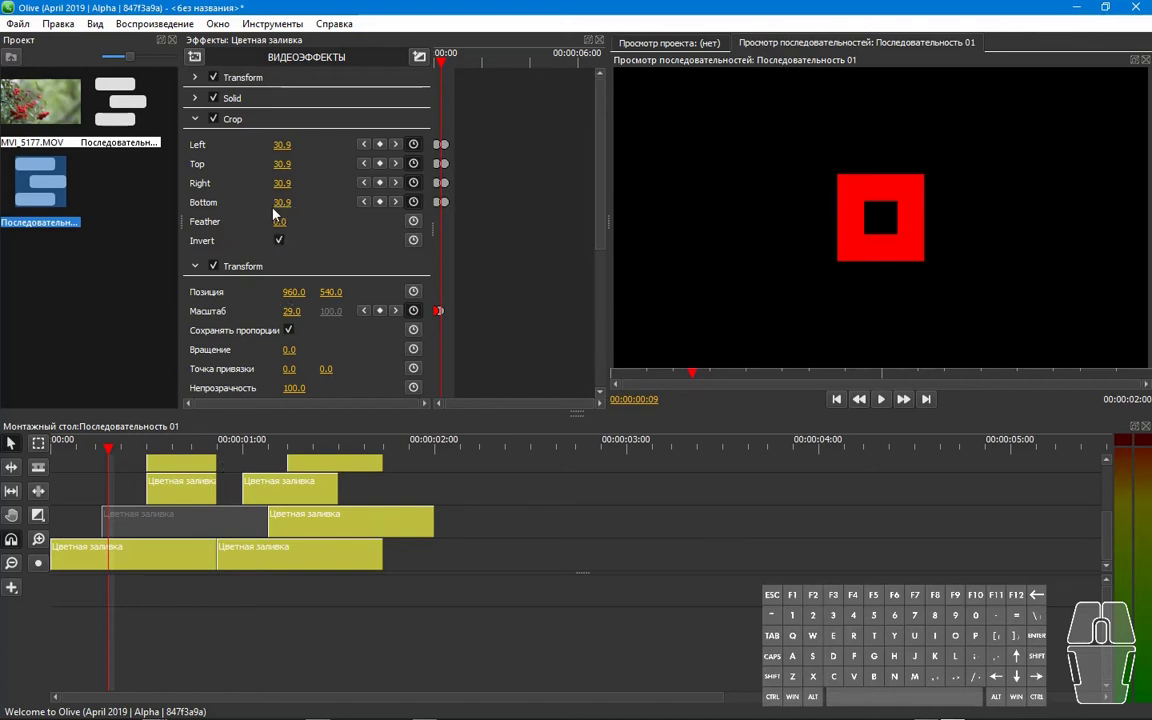
{"action": "key", "text": "Right"}
{"action": "key", "text": "Right"}
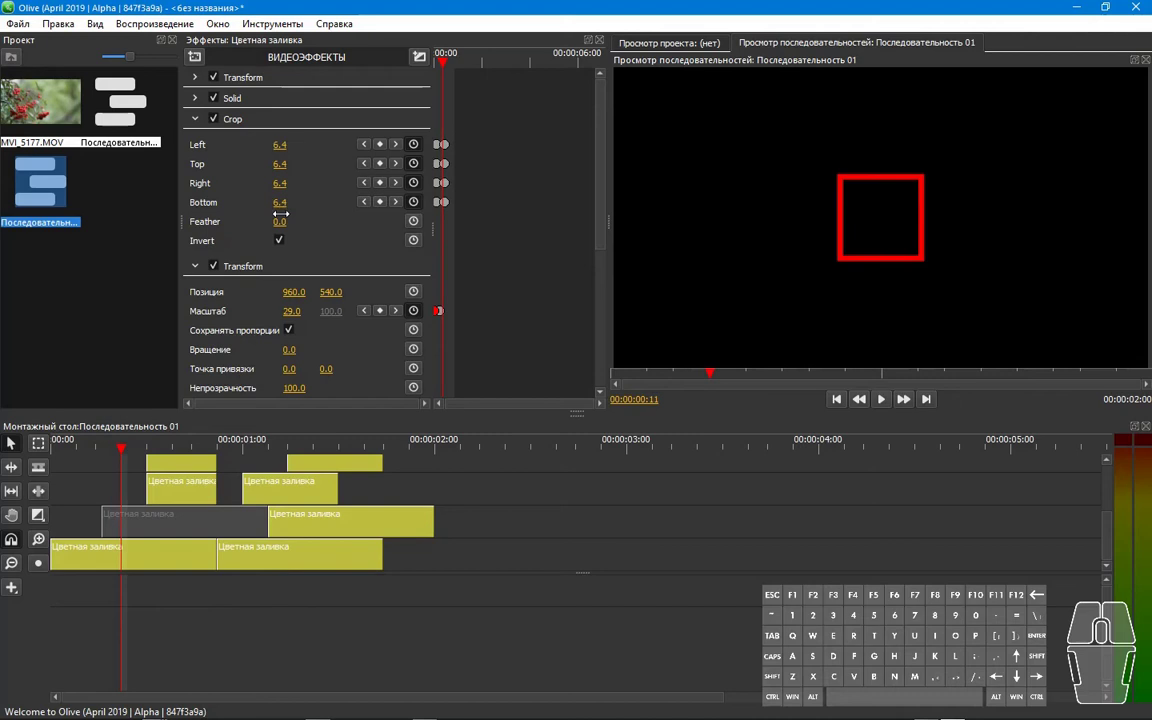
{"action": "key", "text": "Left"}
{"action": "key", "text": "Left"}
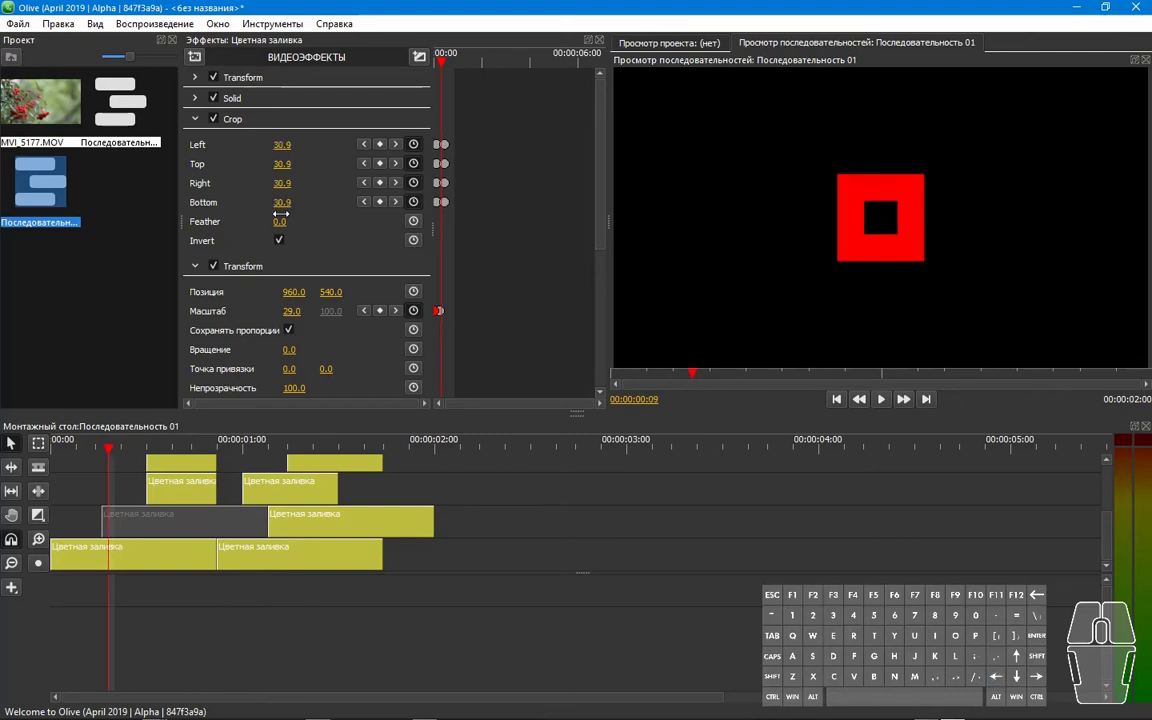
{"action": "right_click", "coordinate": [197, 512]}
{"action": "left_click", "coordinate": [245, 451]}
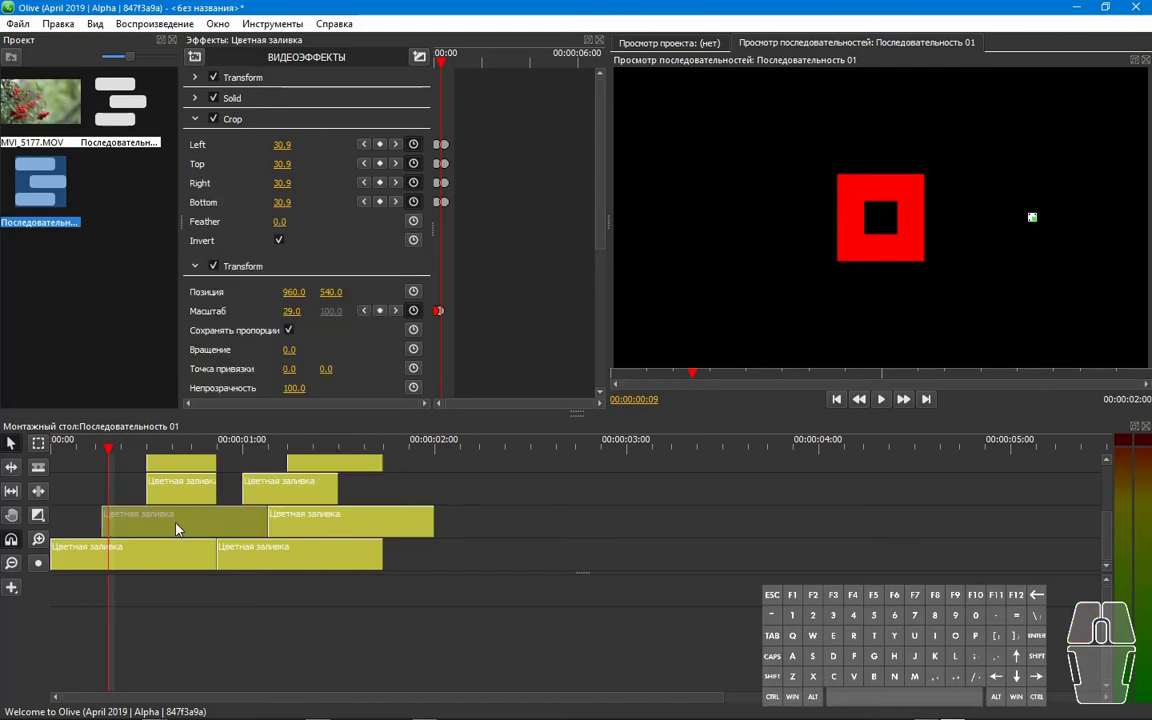
Select the first colour fill on the track above the red square and examine its Crop and second Transform settings.
{"action": "left_click", "coordinate": [176, 528]}
{"action": "key", "text": "Right"}
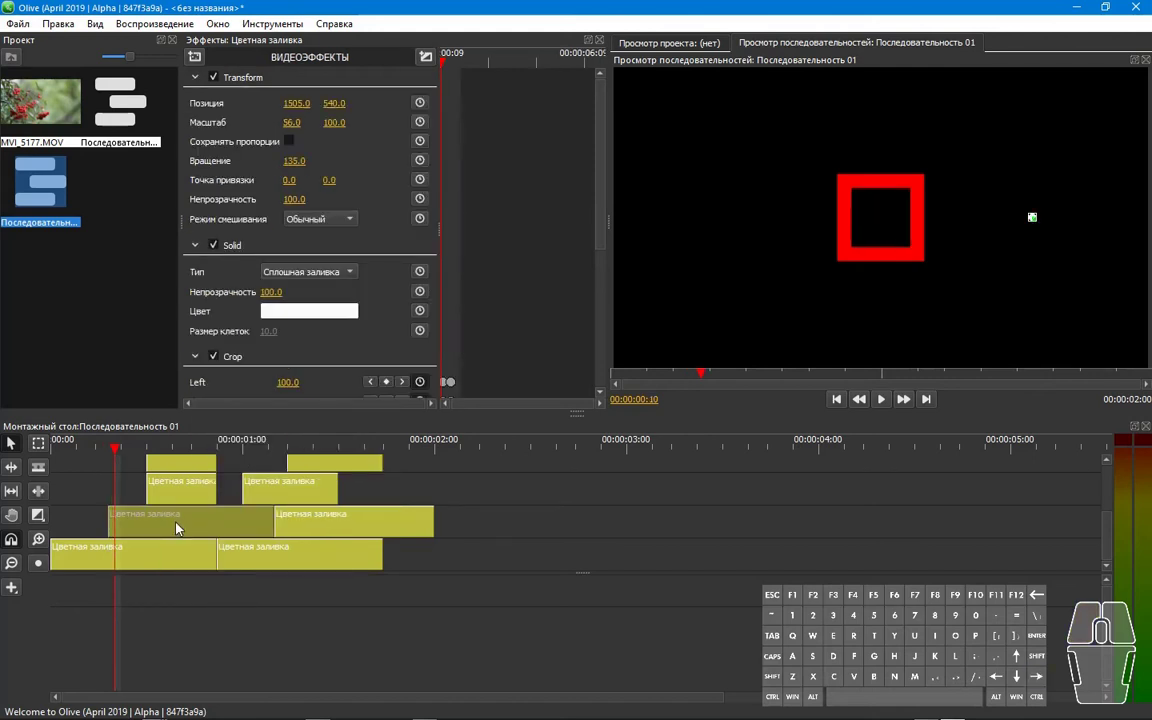
{"action": "left_click", "coordinate": [196, 78]}
{"action": "left_click", "coordinate": [195, 98]}
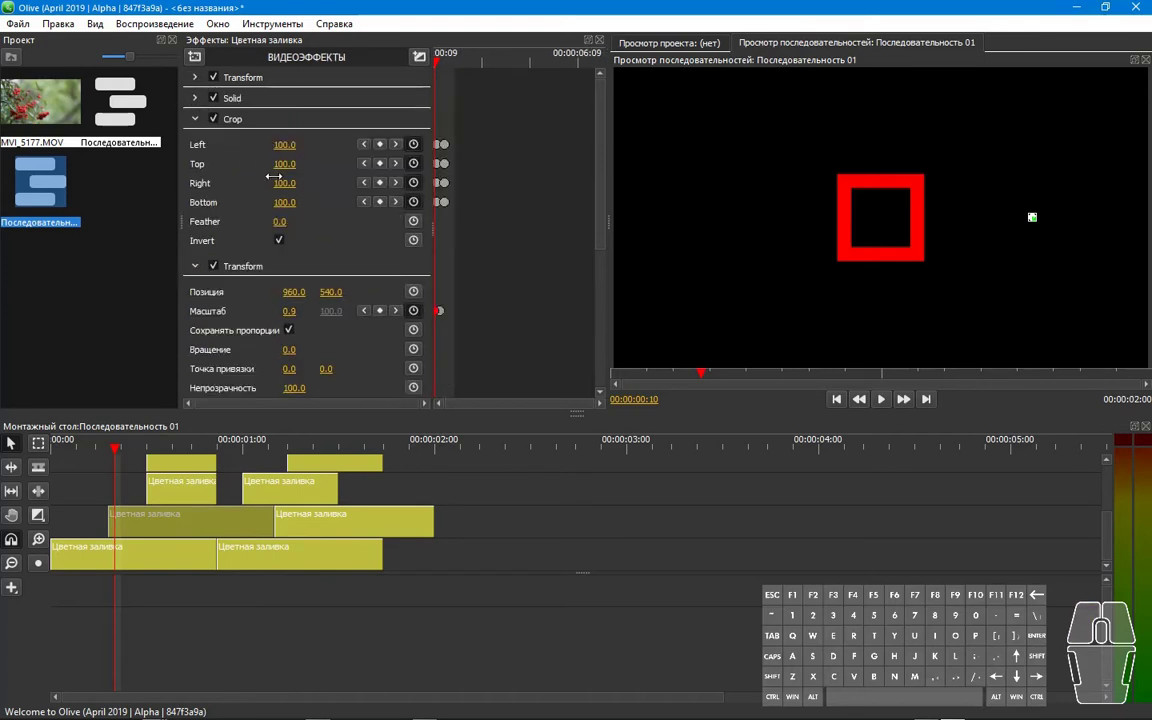
{"action": "left_click", "coordinate": [195, 119]}
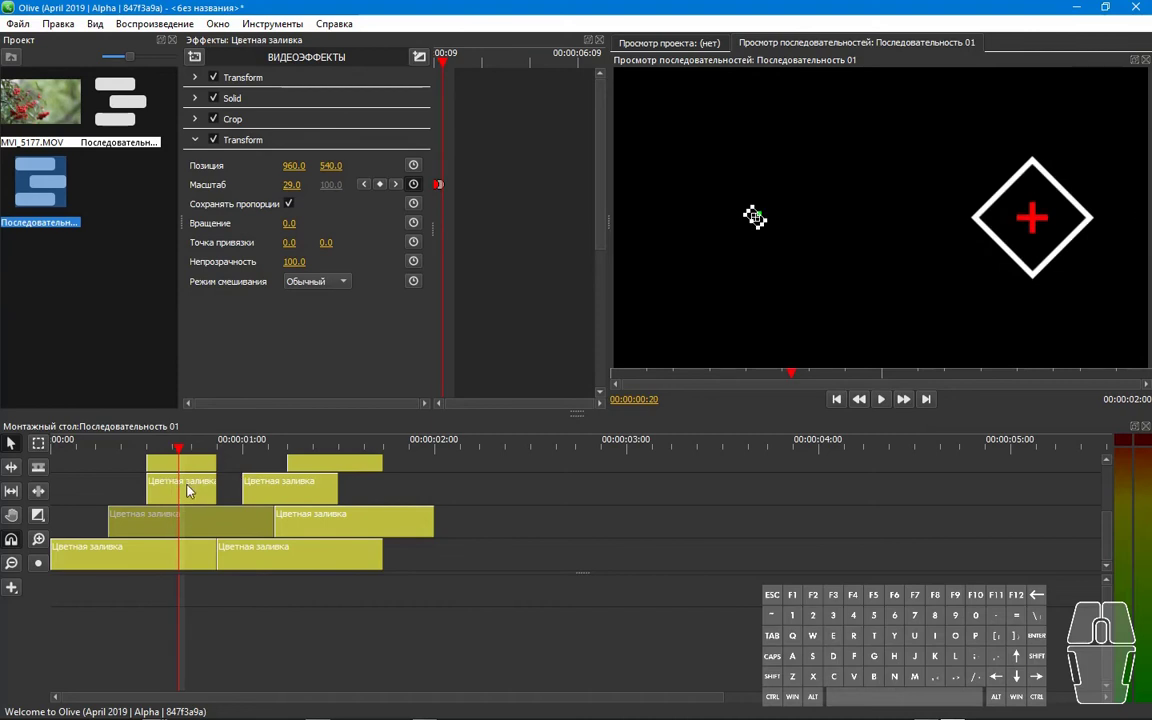
Select the first colour fill on the third track and disable the first colour fills on the two lowest tracks.
{"action": "left_click", "coordinate": [187, 490]}
{"action": "right_click", "coordinate": [164, 526]}
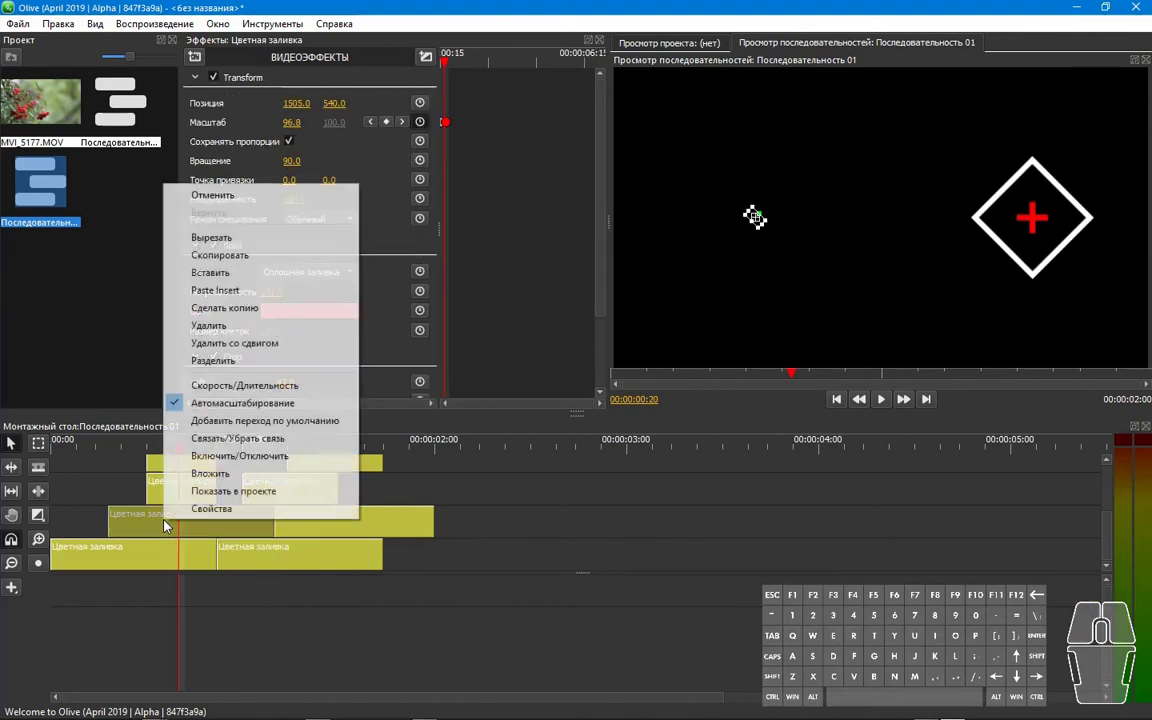
{"action": "left_click", "coordinate": [200, 456]}
{"action": "right_click", "coordinate": [171, 570]}
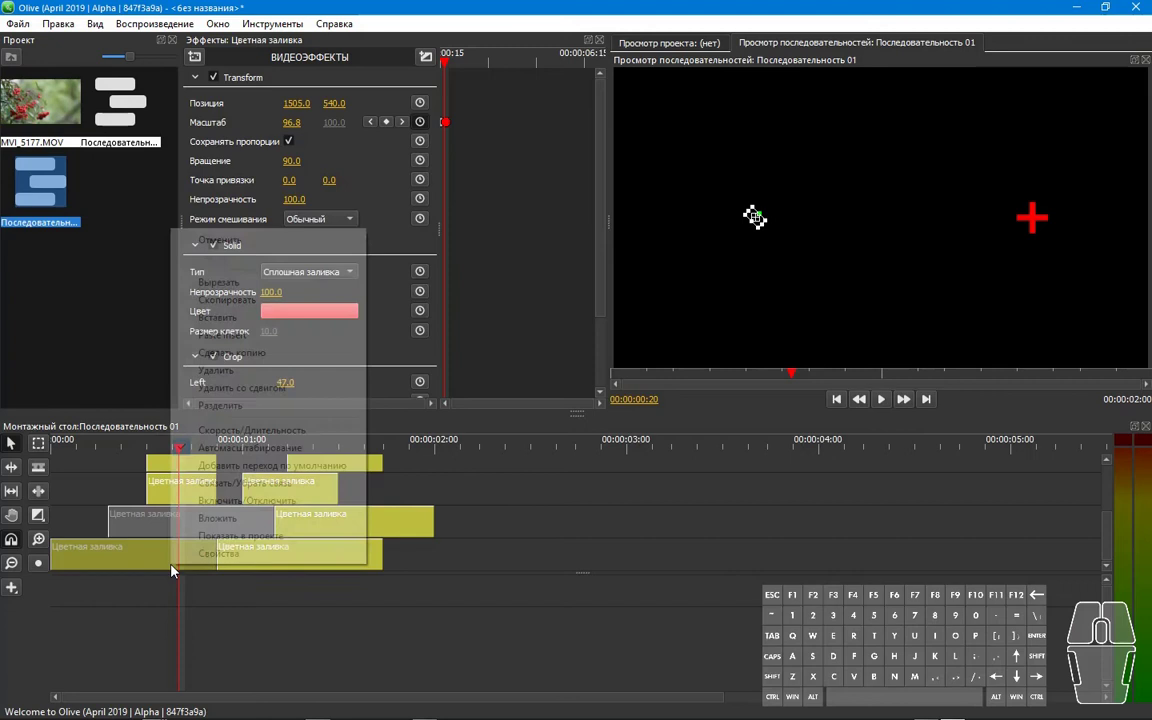
{"action": "left_click", "coordinate": [207, 501]}
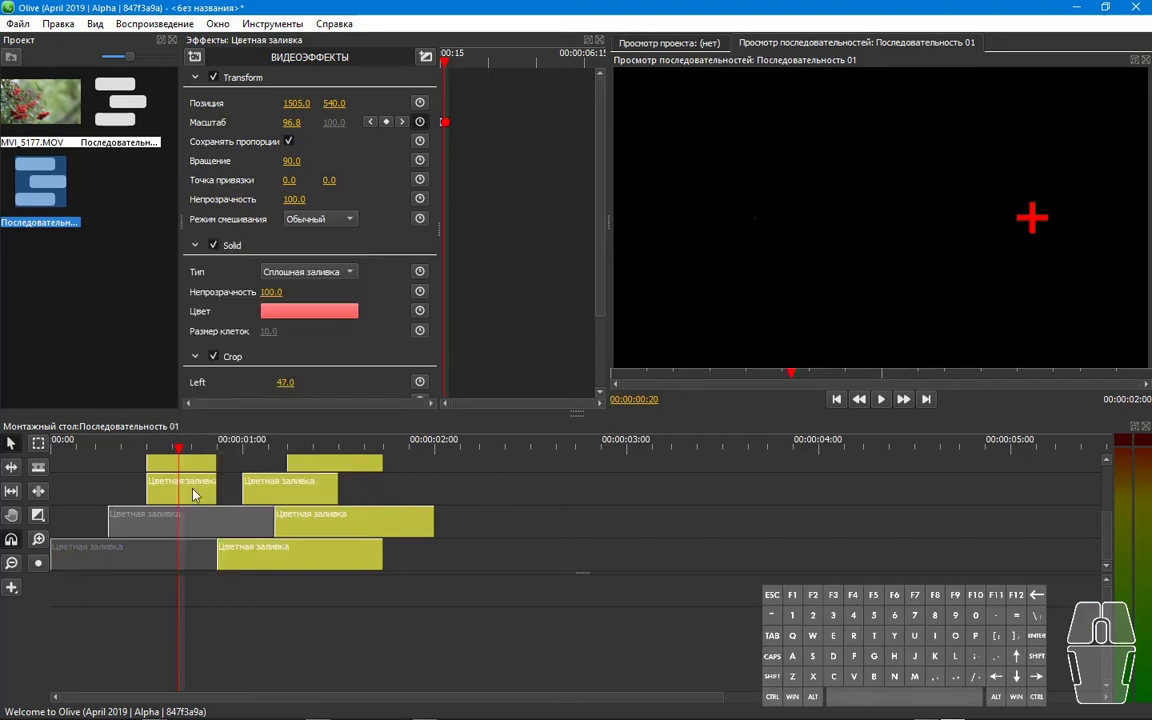
Temporarily disable the first third-track colour fill to check which bar of the red cross it forms, and re-enable it.
{"action": "right_click", "coordinate": [190, 486]}
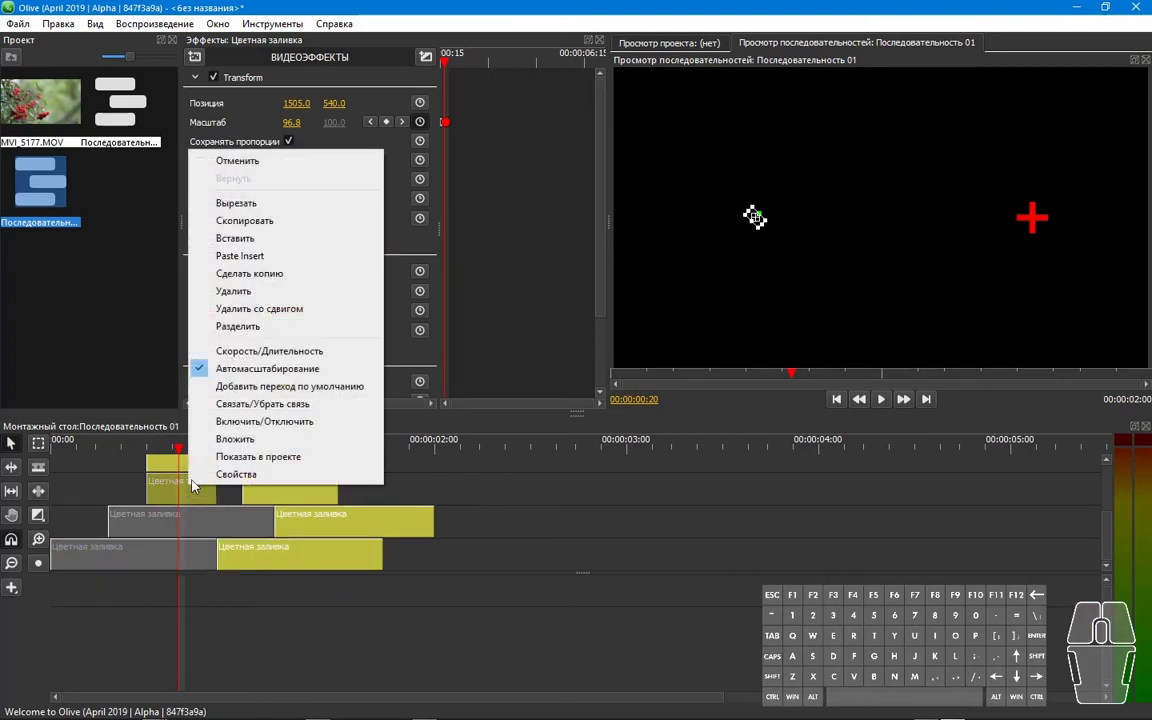
{"action": "left_click", "coordinate": [243, 421]}
{"action": "right_click", "coordinate": [195, 486]}
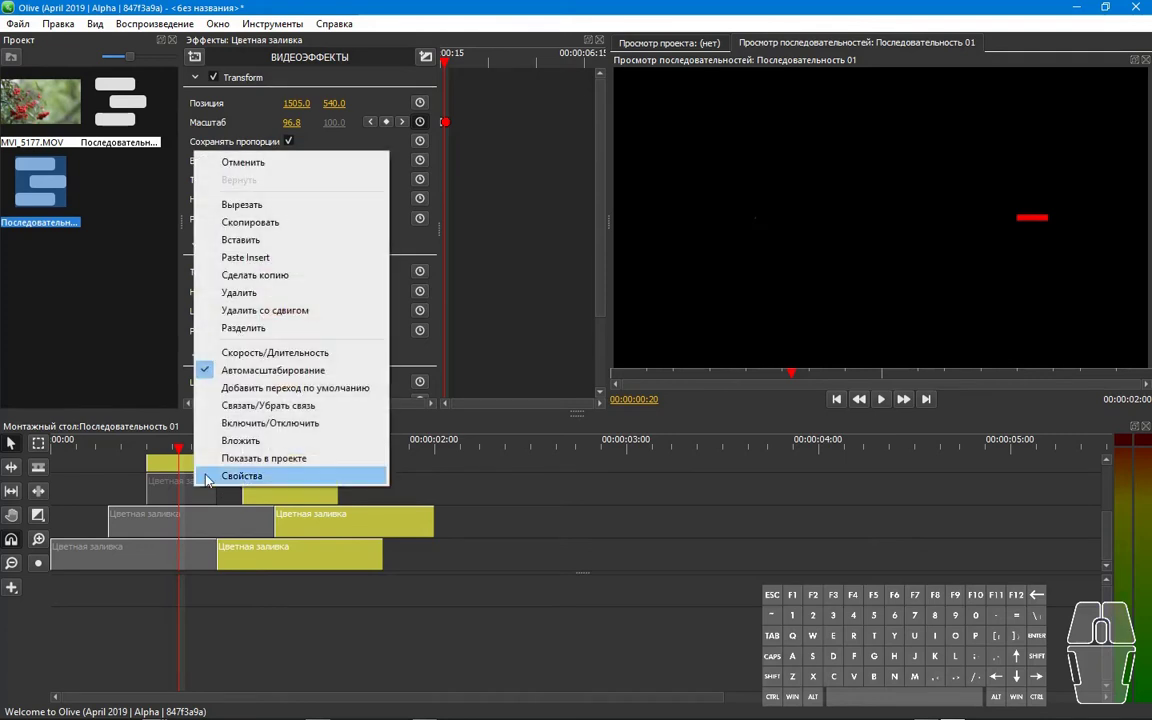
{"action": "left_click", "coordinate": [207, 422]}
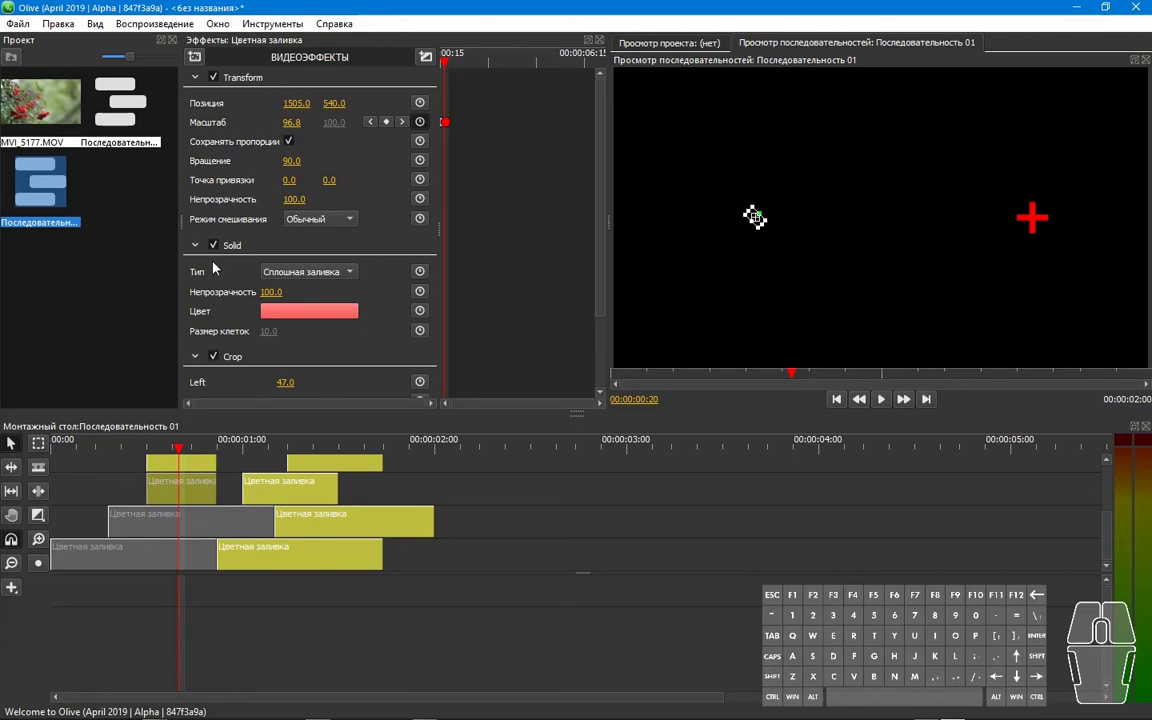
Compare the Crop settings and Transform rotation of the two colour fills that make up the red cross.
{"action": "left_click", "coordinate": [195, 78]}
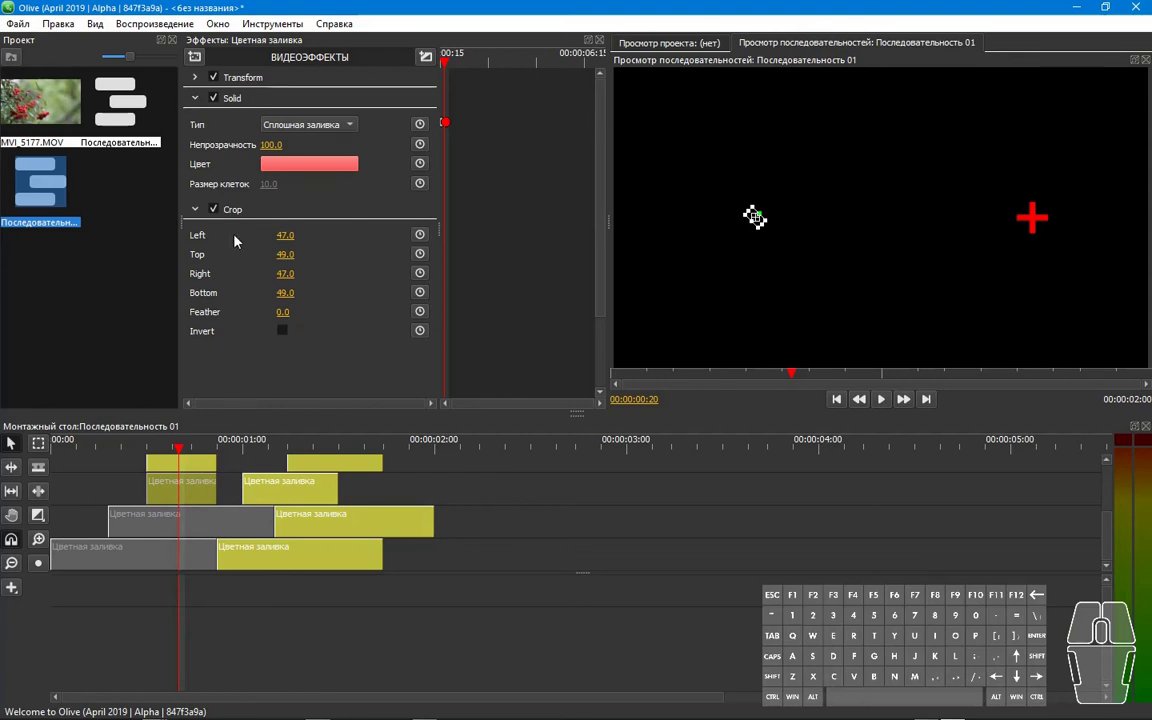
{"action": "left_click", "coordinate": [195, 98]}
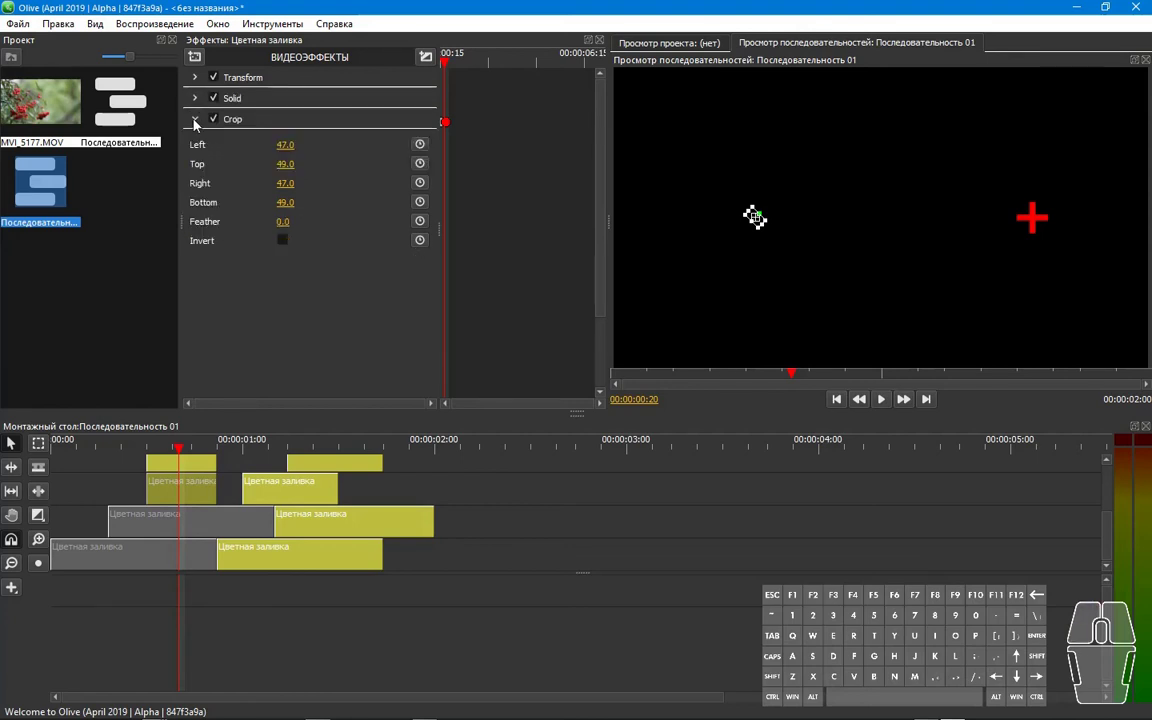
{"action": "left_click", "coordinate": [192, 460]}
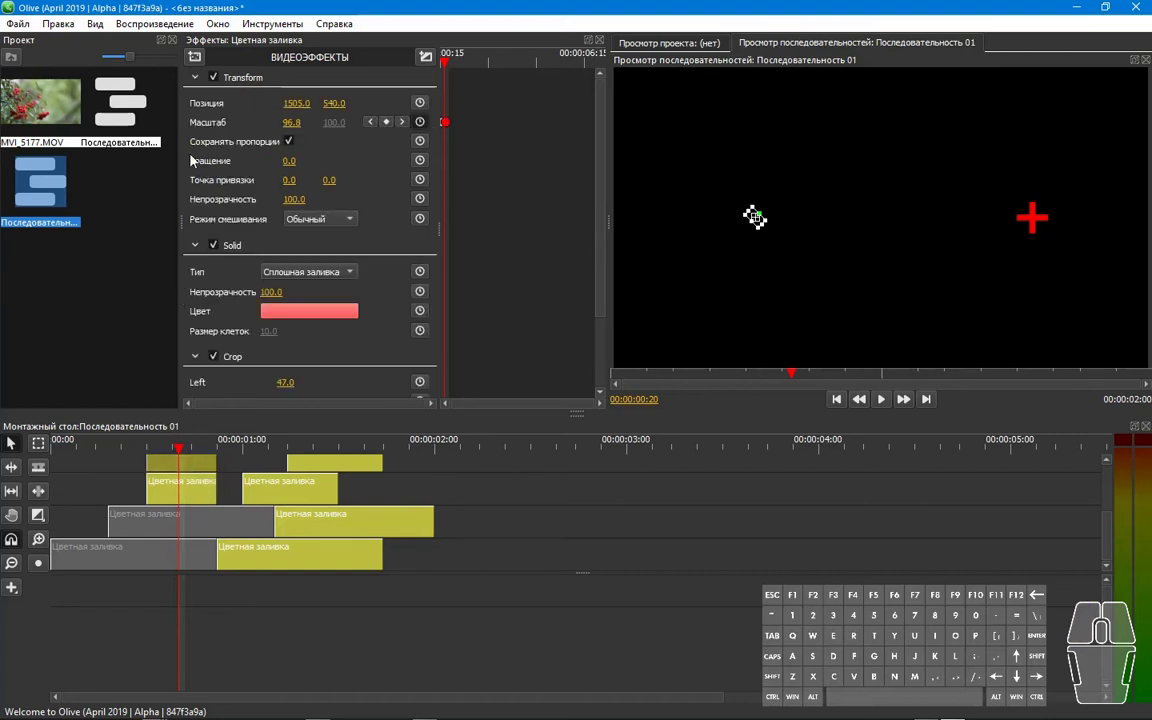
{"action": "left_click", "coordinate": [195, 79]}
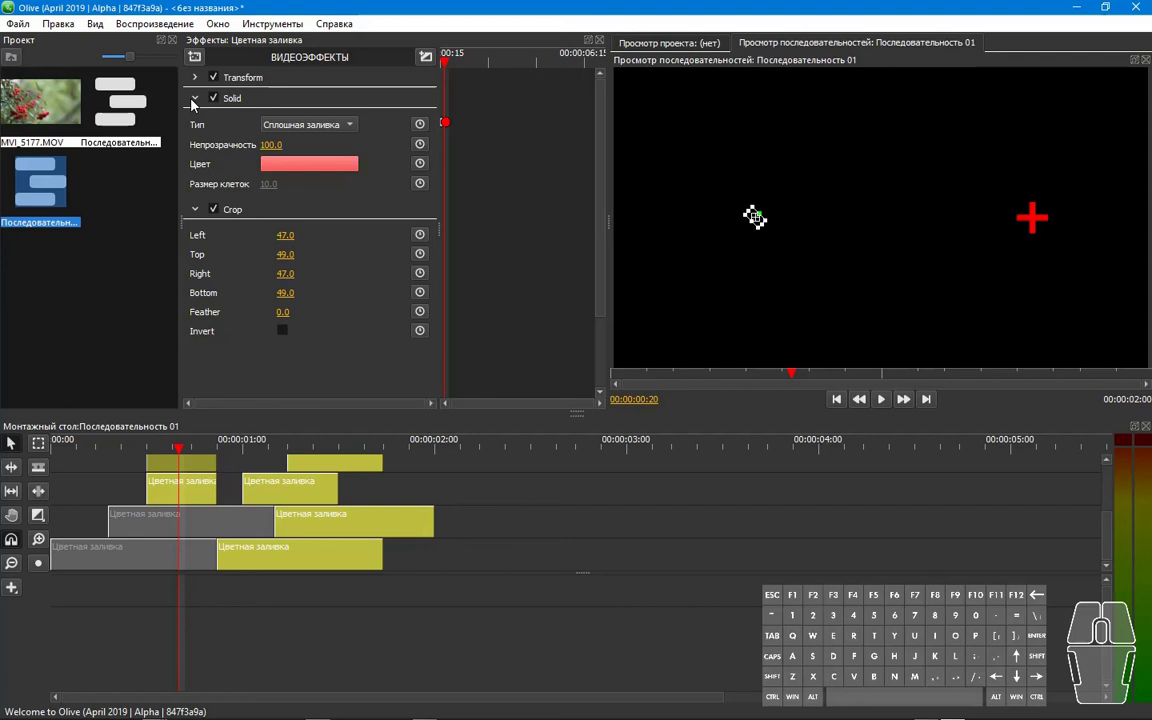
{"action": "left_click", "coordinate": [195, 98]}
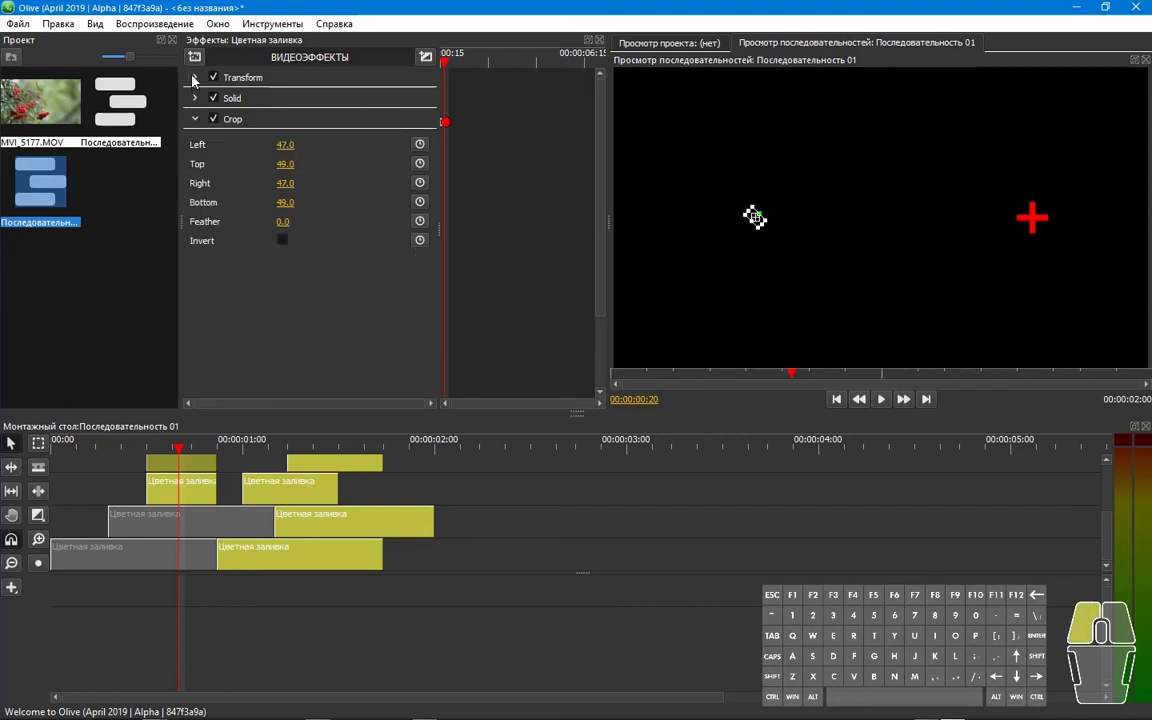
{"action": "left_click", "coordinate": [193, 77]}
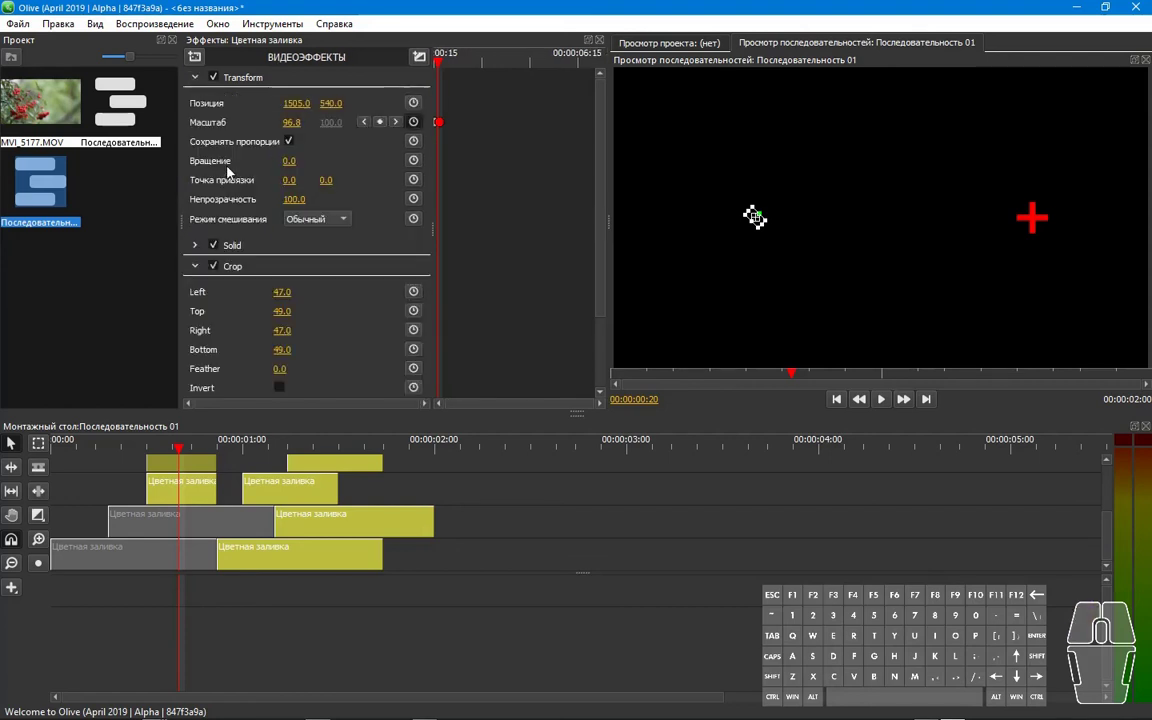
{"action": "left_click", "coordinate": [203, 496]}
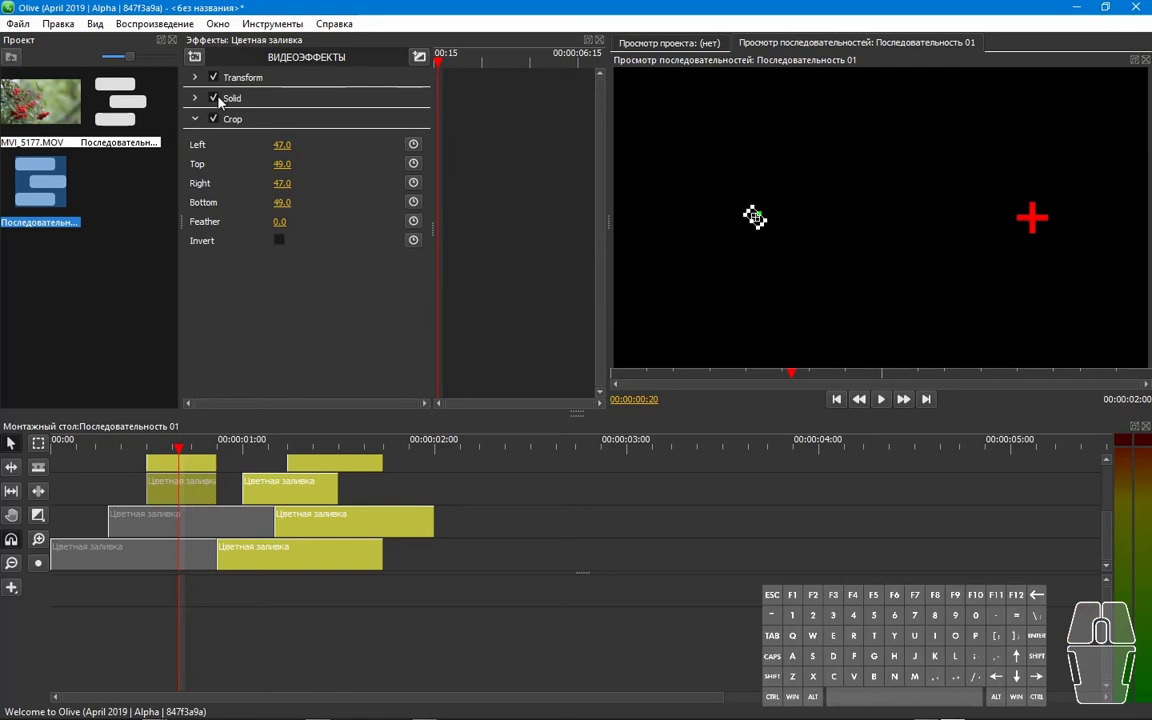
{"action": "left_click", "coordinate": [193, 77]}
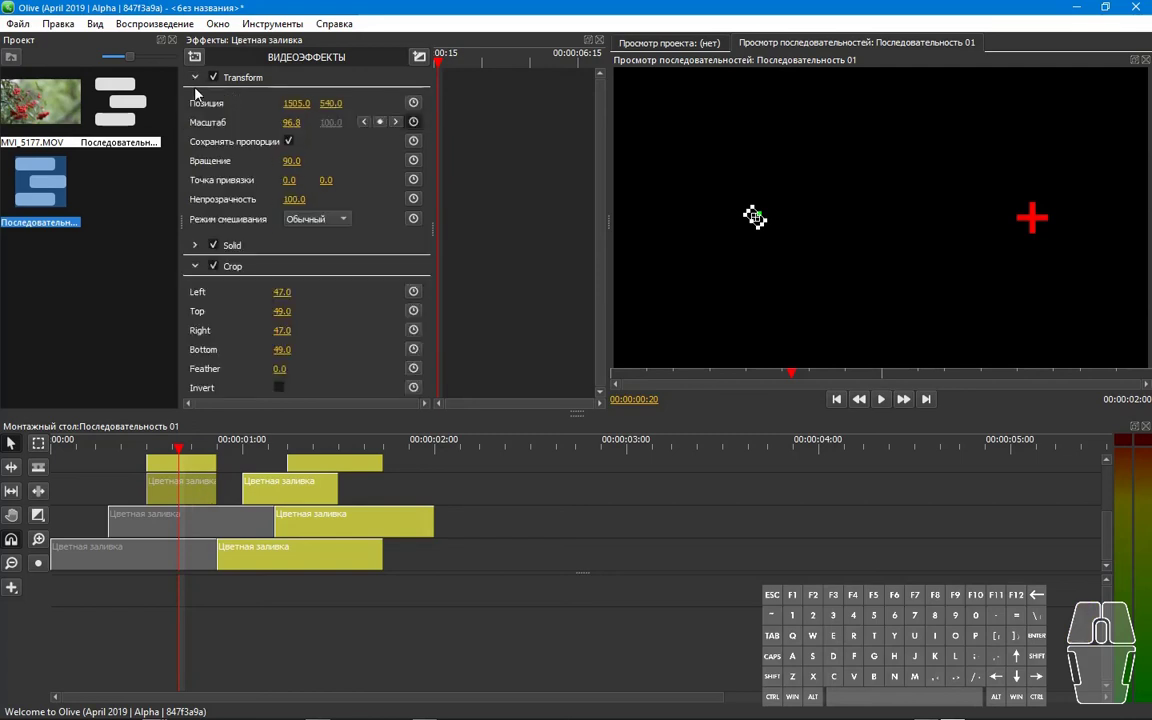
Try a rotation of 85 on the third-track red bar and set it back to 90.
{"action": "left_click_drag", "start_coordinate": [290, 160], "coordinate": [278, 160]}
{"action": "left_click", "coordinate": [290, 161]}
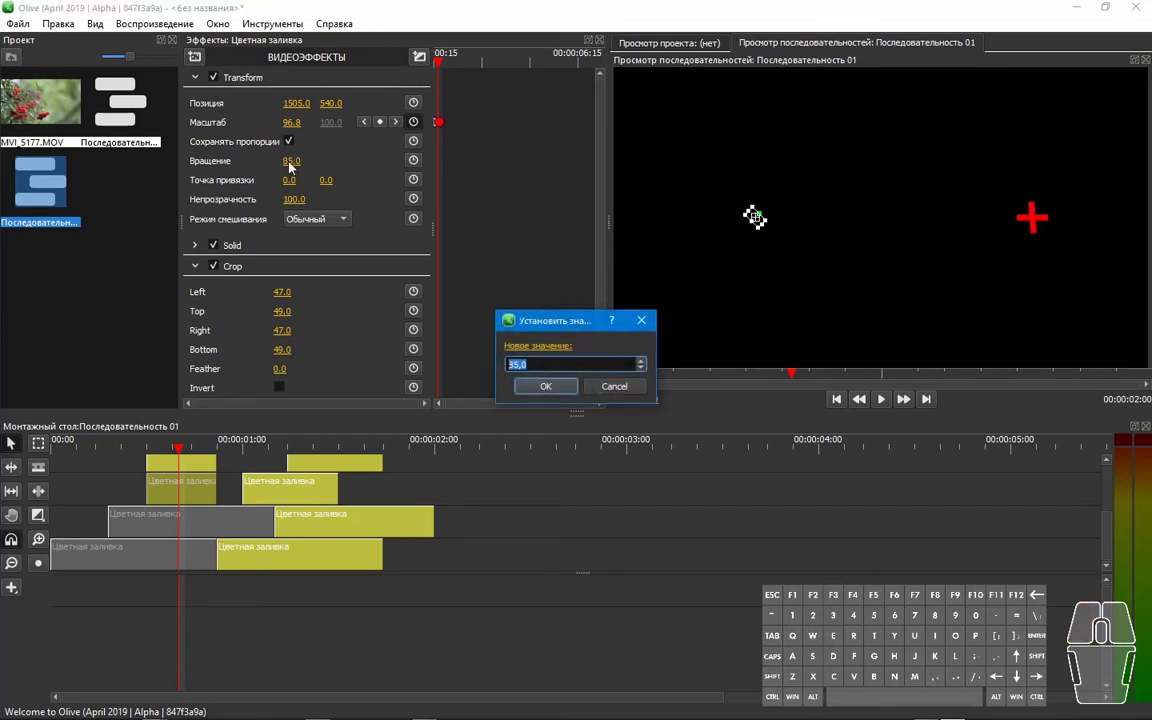
{"action": "type", "text": "90"}
{"action": "key", "text": "Return"}
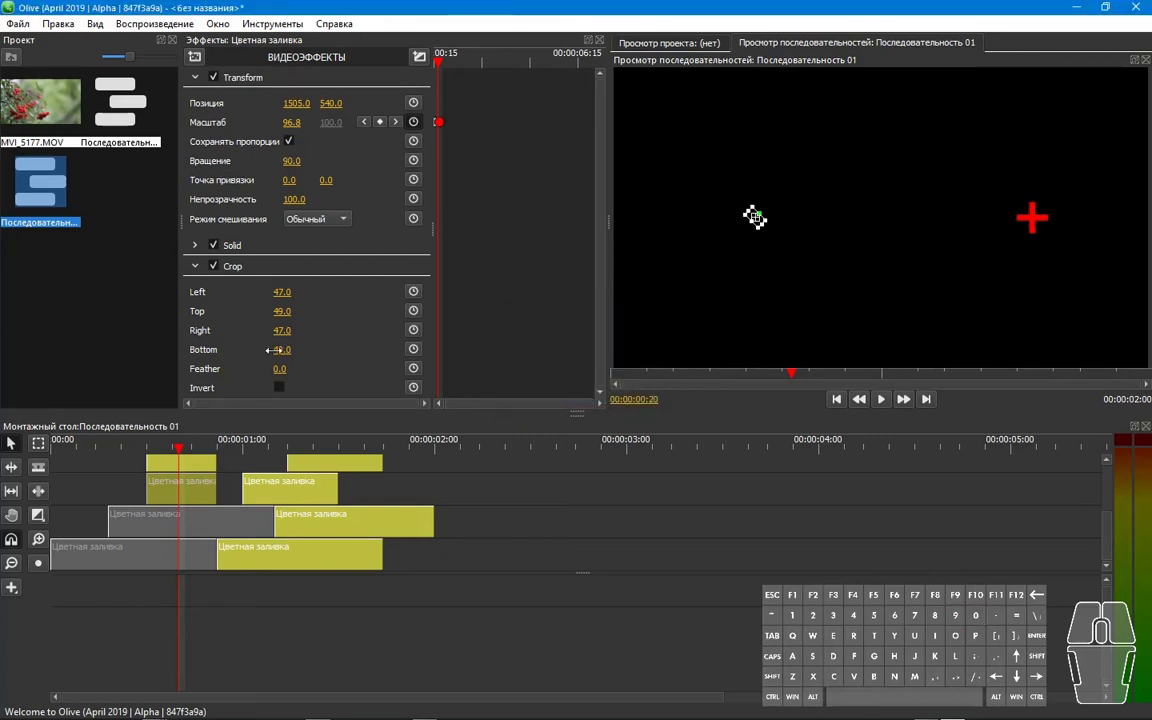
At 00:00:01:12, select the pink ring's colour fill and disable the second colour fills on the three lowest tracks.
{"action": "left_click", "coordinate": [313, 446]}
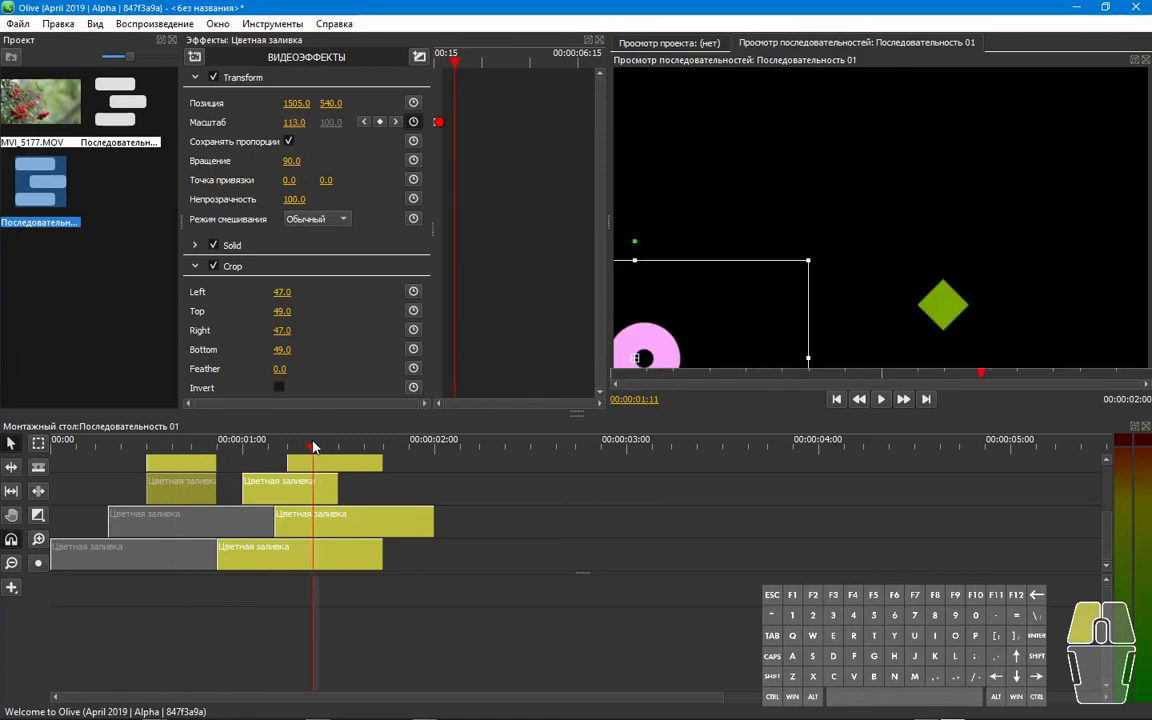
{"action": "left_click", "coordinate": [320, 446]}
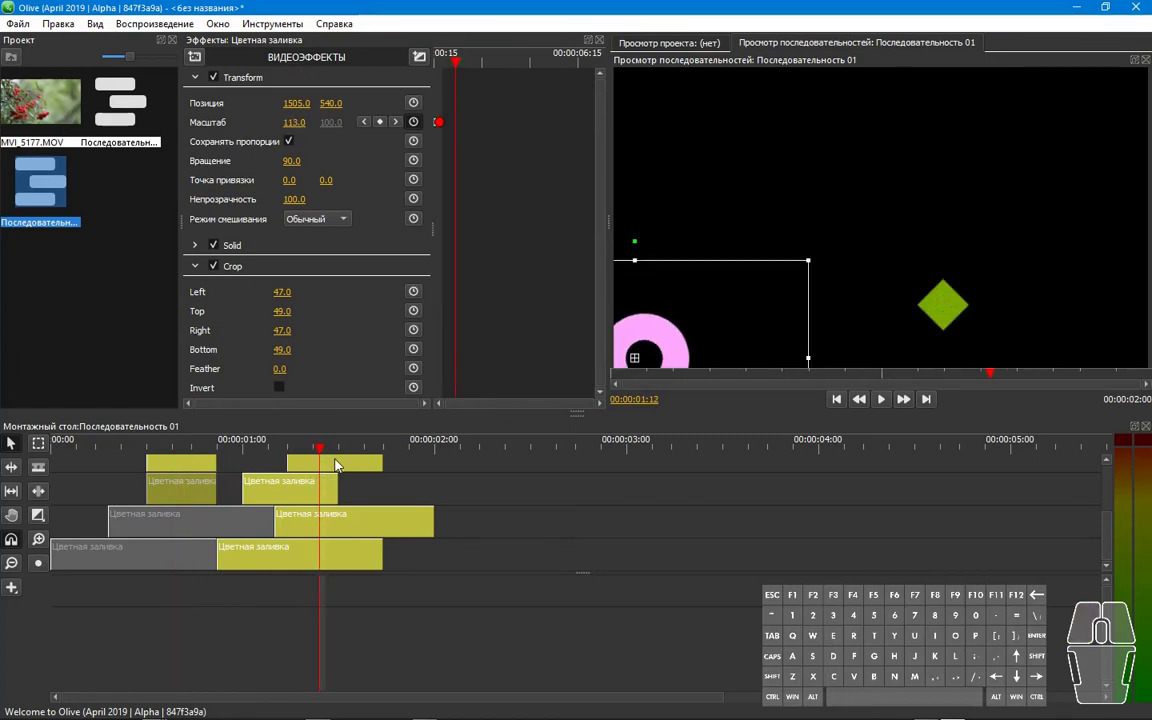
{"action": "left_click", "coordinate": [336, 465]}
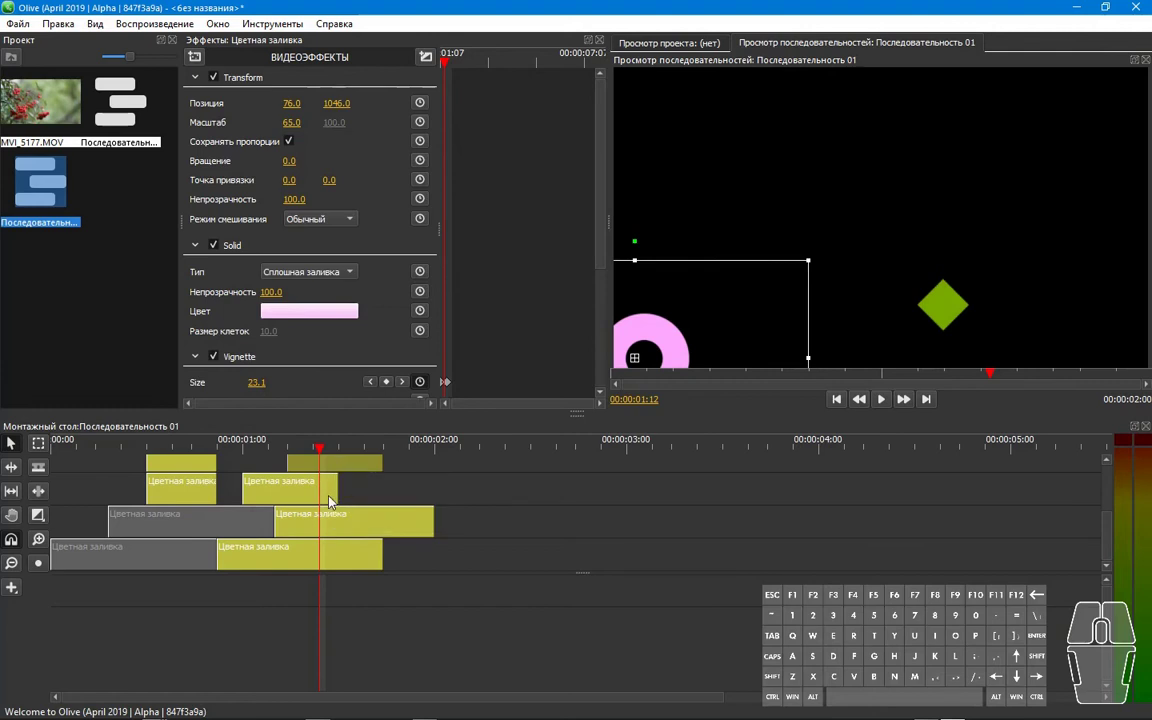
{"action": "right_click", "coordinate": [329, 500]}
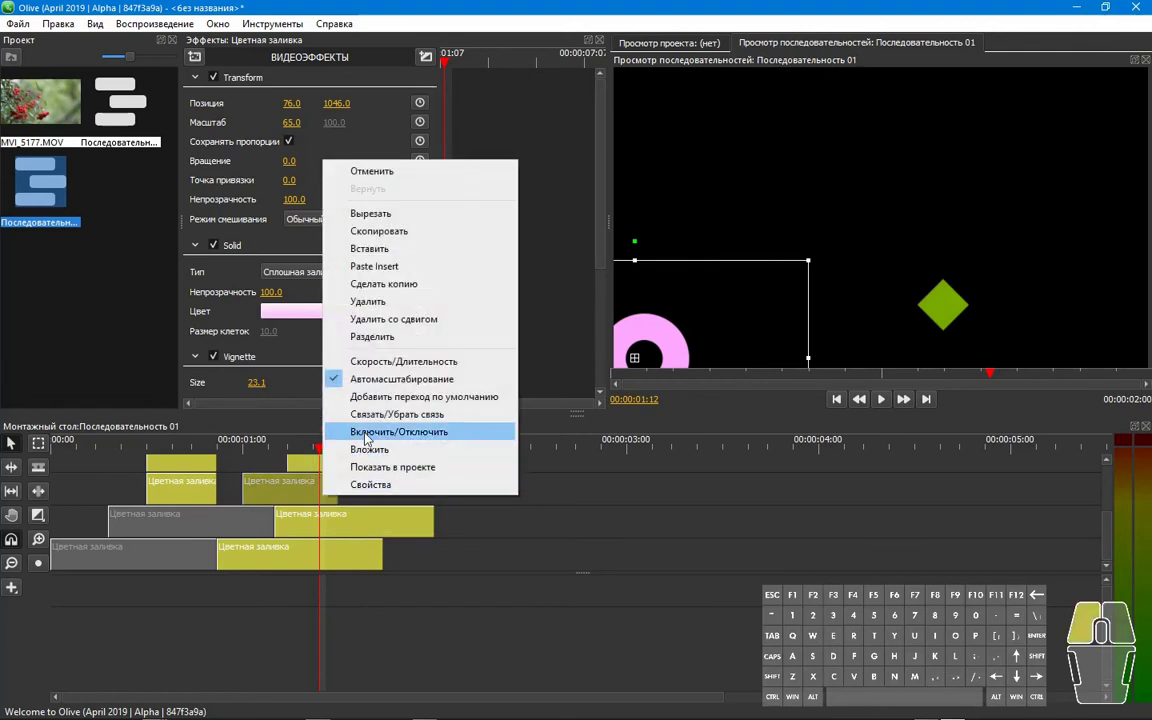
{"action": "left_click", "coordinate": [366, 432]}
{"action": "right_click", "coordinate": [343, 518]}
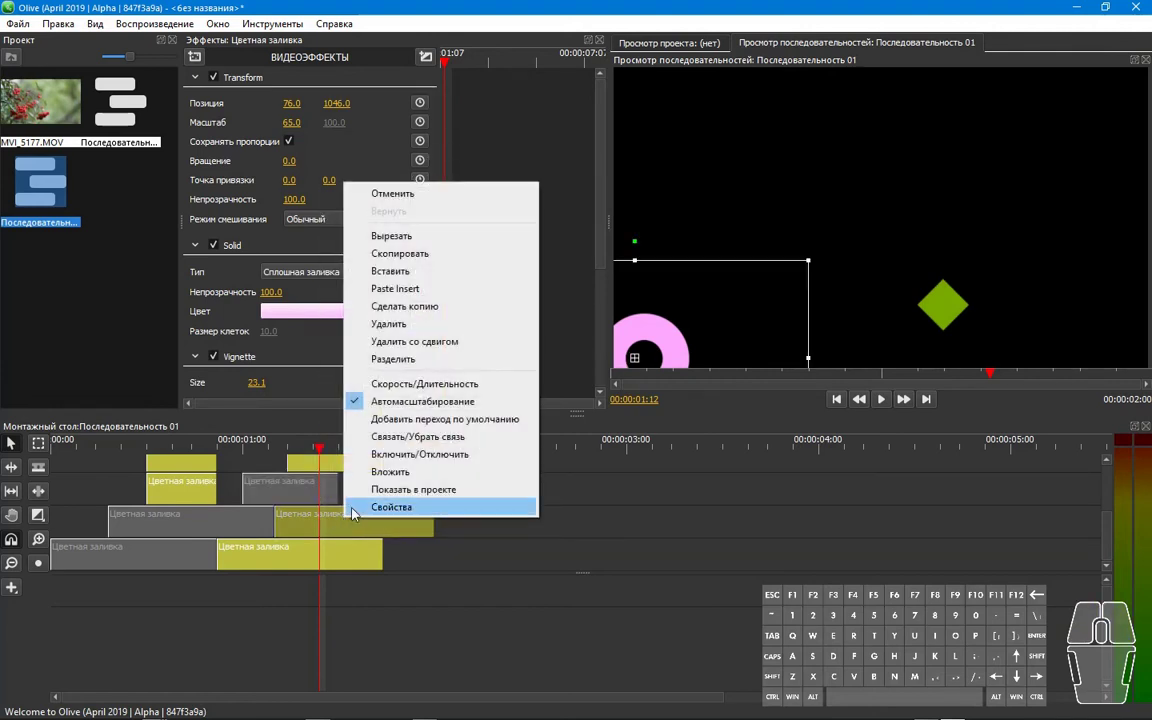
{"action": "left_click", "coordinate": [371, 456]}
{"action": "right_click", "coordinate": [349, 565]}
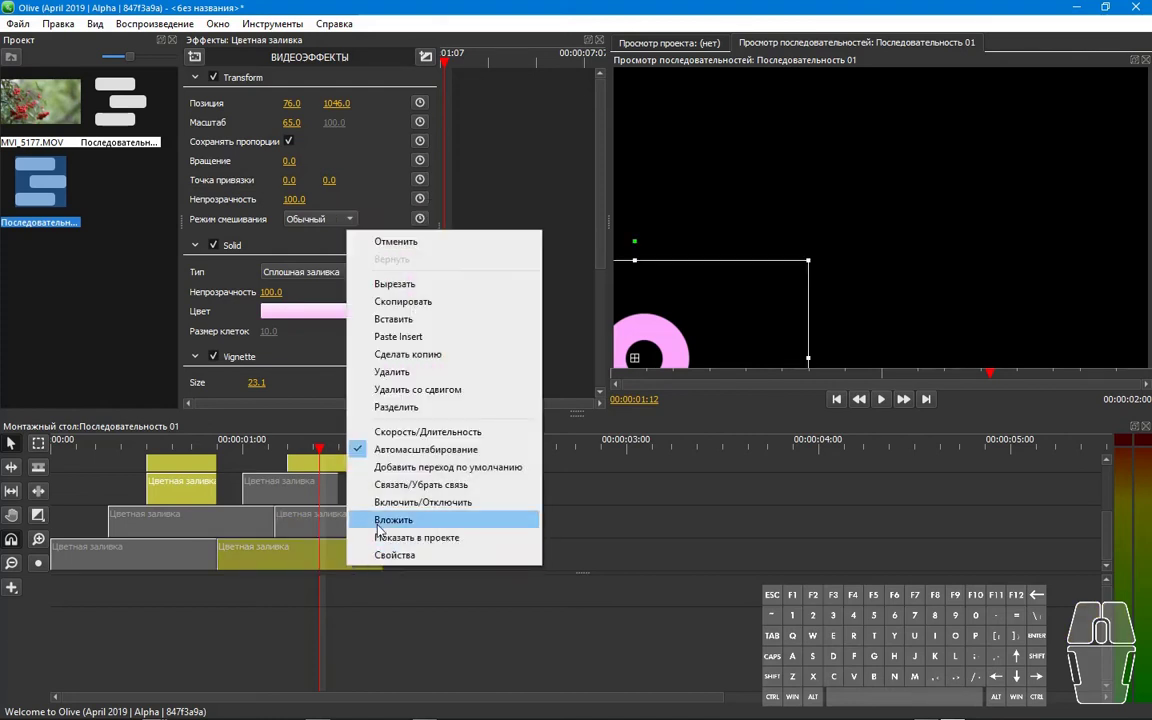
{"action": "left_click", "coordinate": [381, 502]}
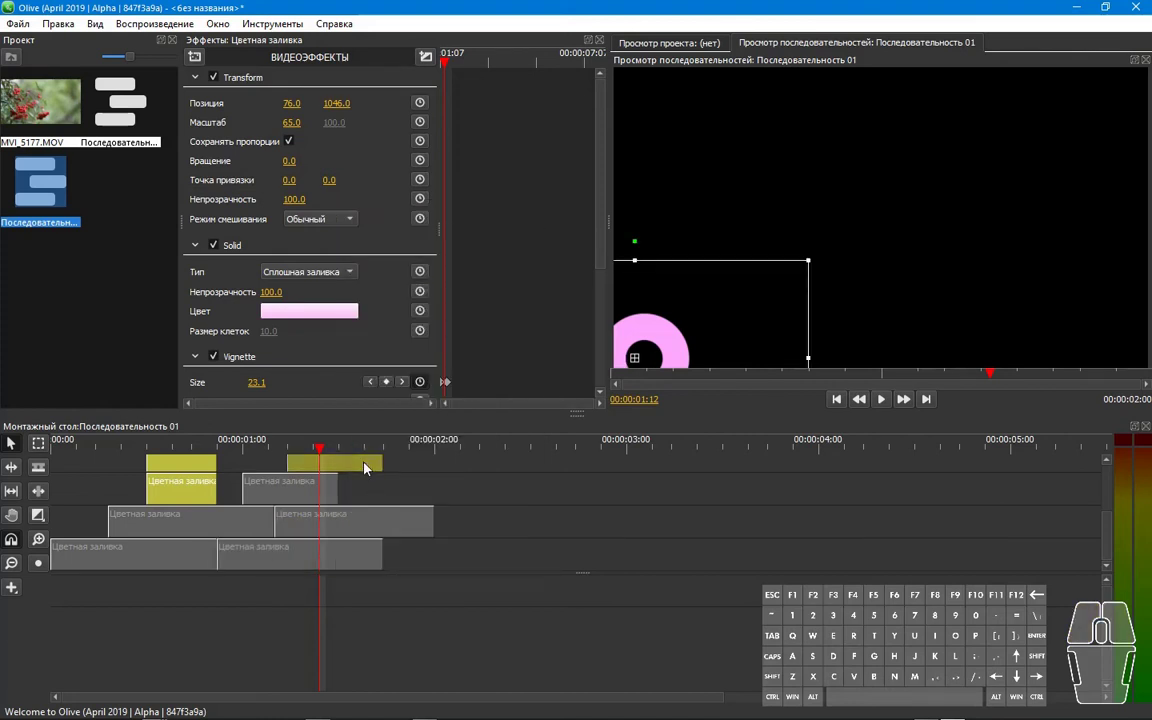
Switch the pink ring's colour fill off and back on to check its contribution to the picture.
{"action": "right_click", "coordinate": [365, 467]}
{"action": "left_click", "coordinate": [404, 403]}
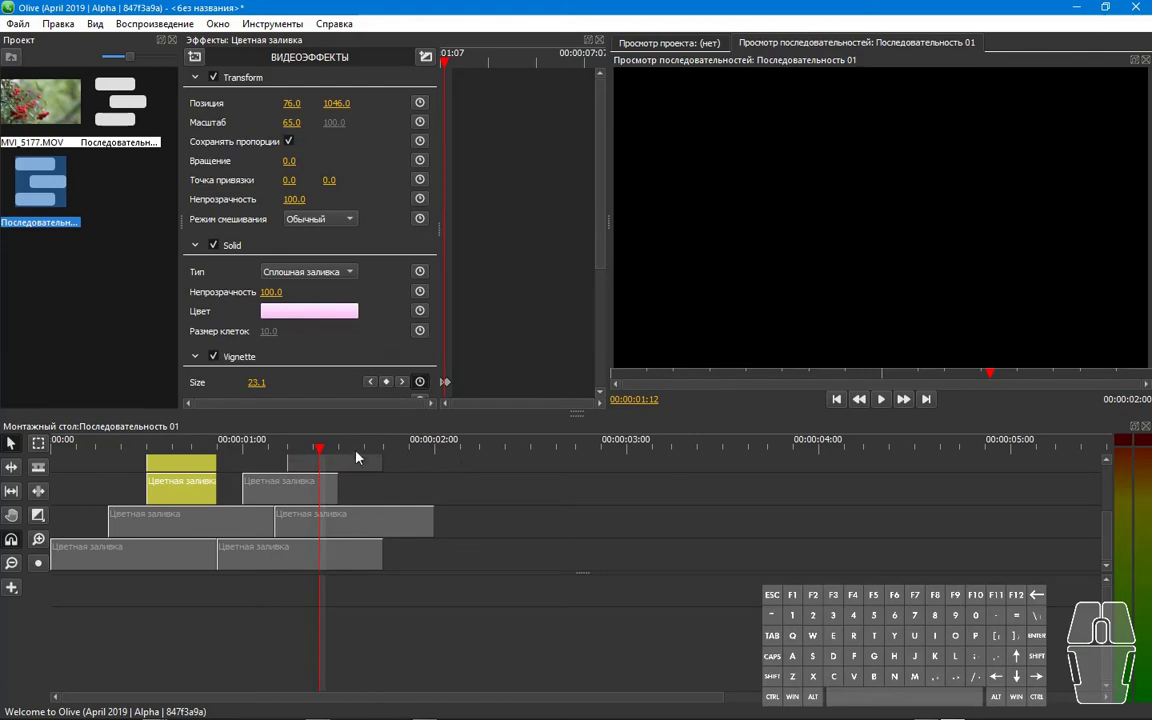
{"action": "right_click", "coordinate": [357, 457]}
{"action": "left_click", "coordinate": [379, 403]}
Examine the pink ring's two Vignette effects by toggling each one, and scrub its animation to 00:00:01:26.
{"action": "left_click", "coordinate": [197, 77]}
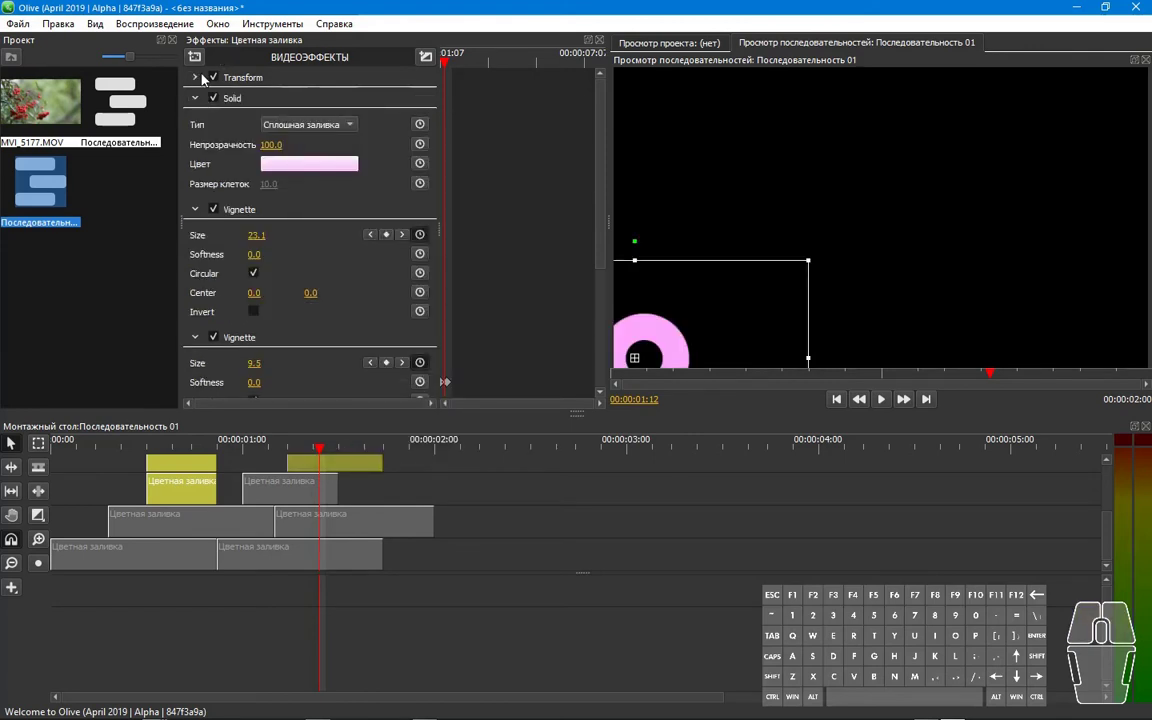
{"action": "left_click", "coordinate": [195, 98]}
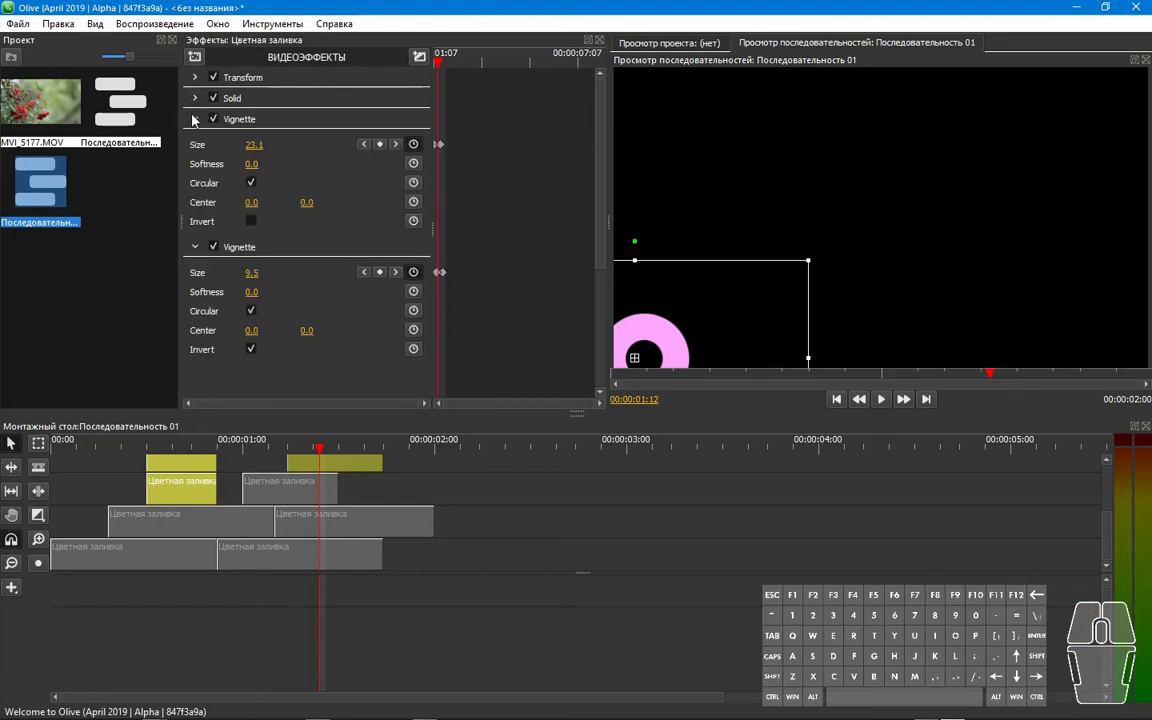
{"action": "left_click", "coordinate": [213, 247]}
{"action": "left_click", "coordinate": [213, 247]}
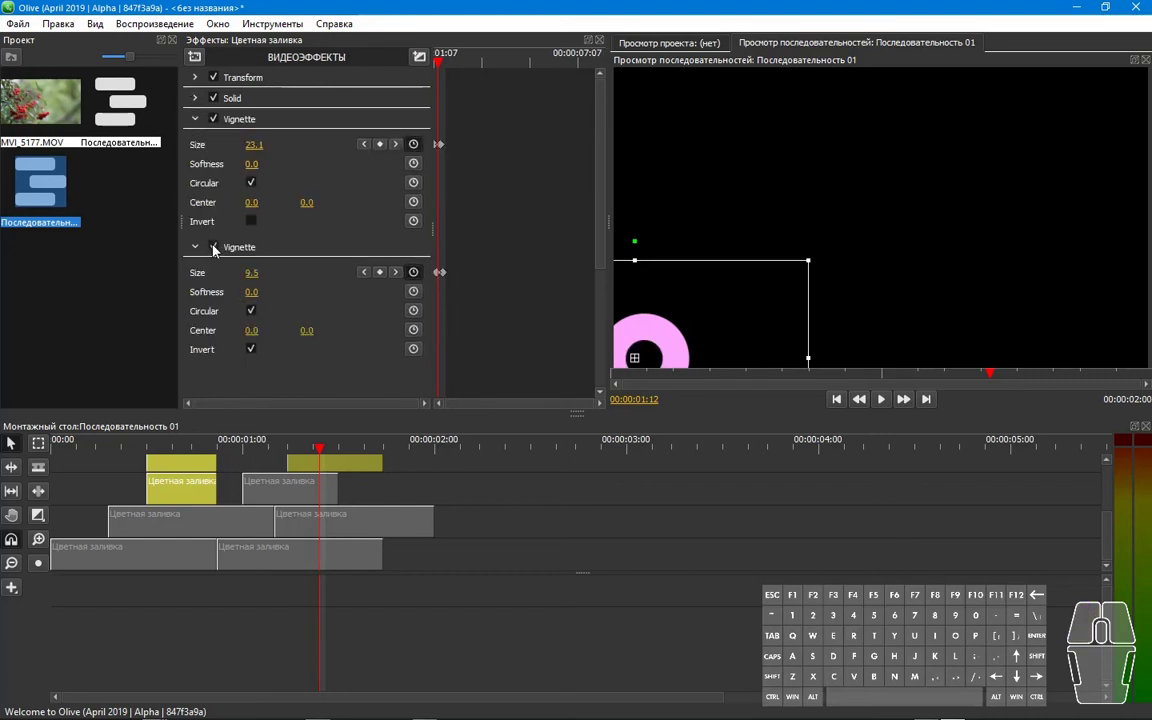
{"action": "left_click", "coordinate": [213, 119]}
{"action": "left_click", "coordinate": [213, 119]}
{"action": "left_click", "coordinate": [195, 119]}
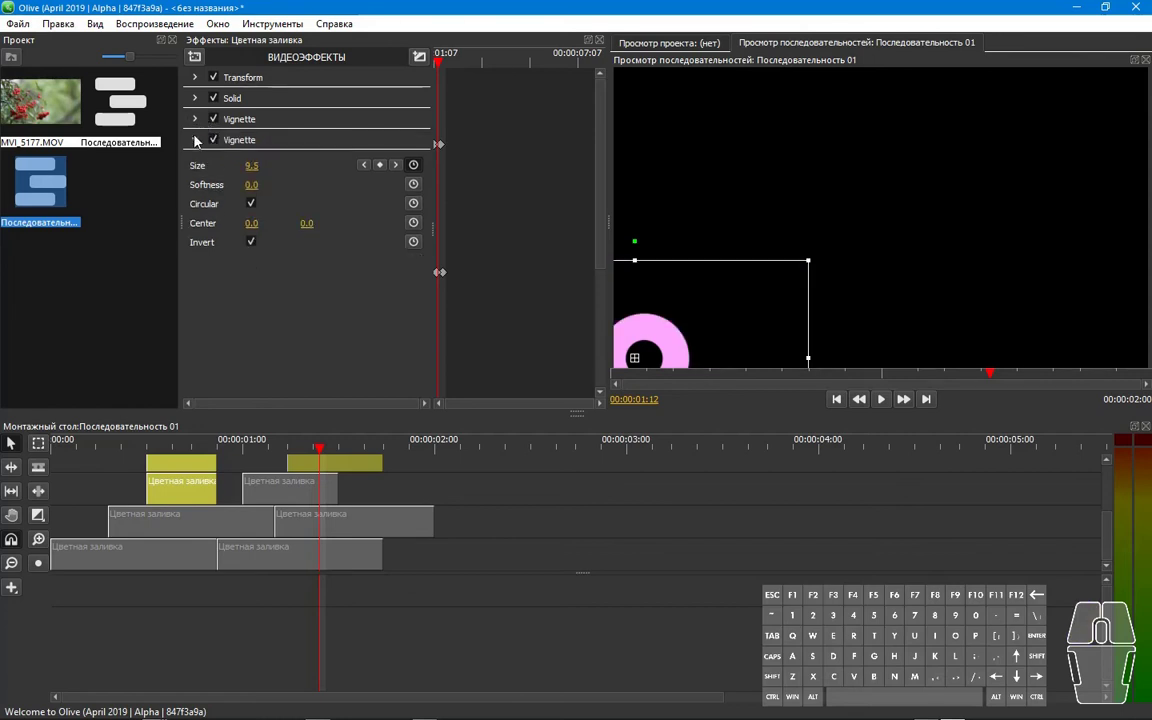
{"action": "left_click", "coordinate": [195, 140]}
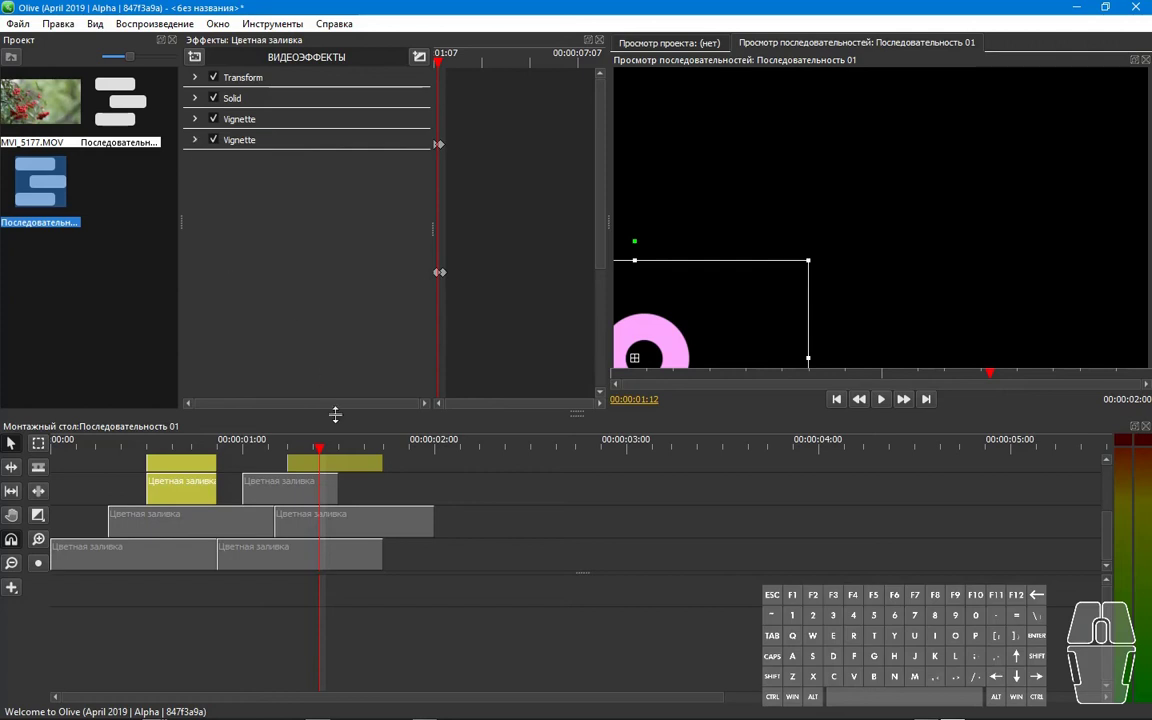
{"action": "left_click_drag", "start_coordinate": [365, 445], "coordinate": [407, 447]}
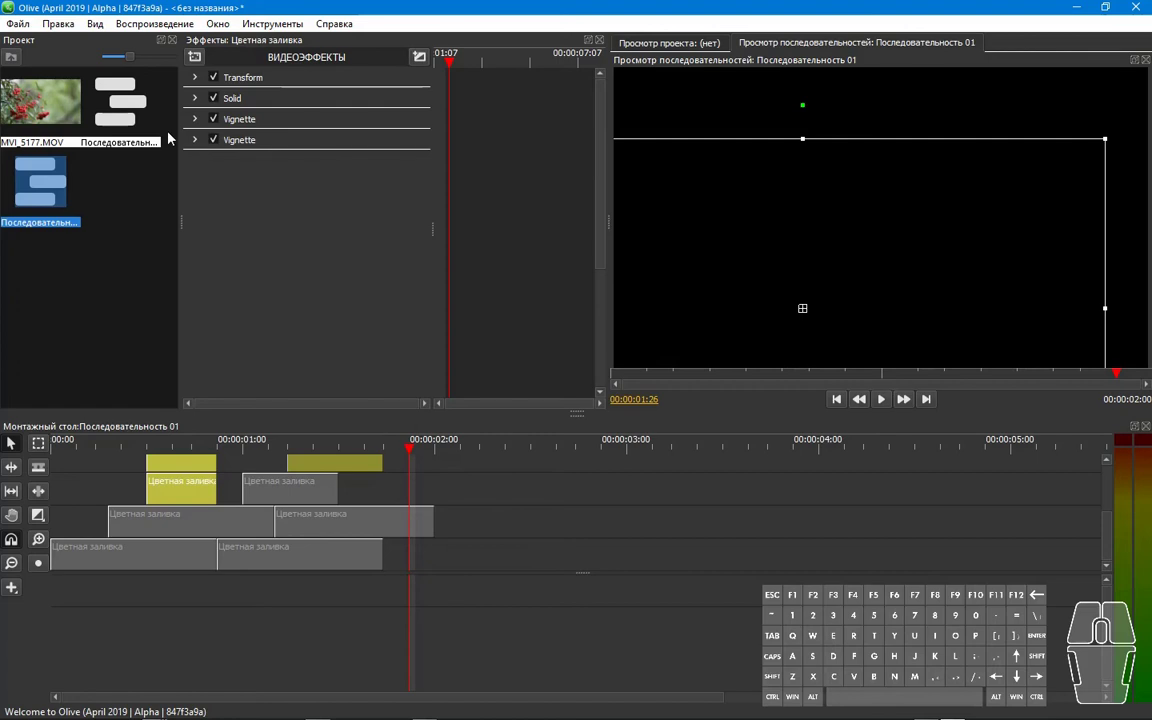
Open the main footage sequence and add a colour fill above MVI_5177.MOV from 00:00:02:09 to just before 00:00:03:00.
{"action": "double_click", "coordinate": [131, 121]}
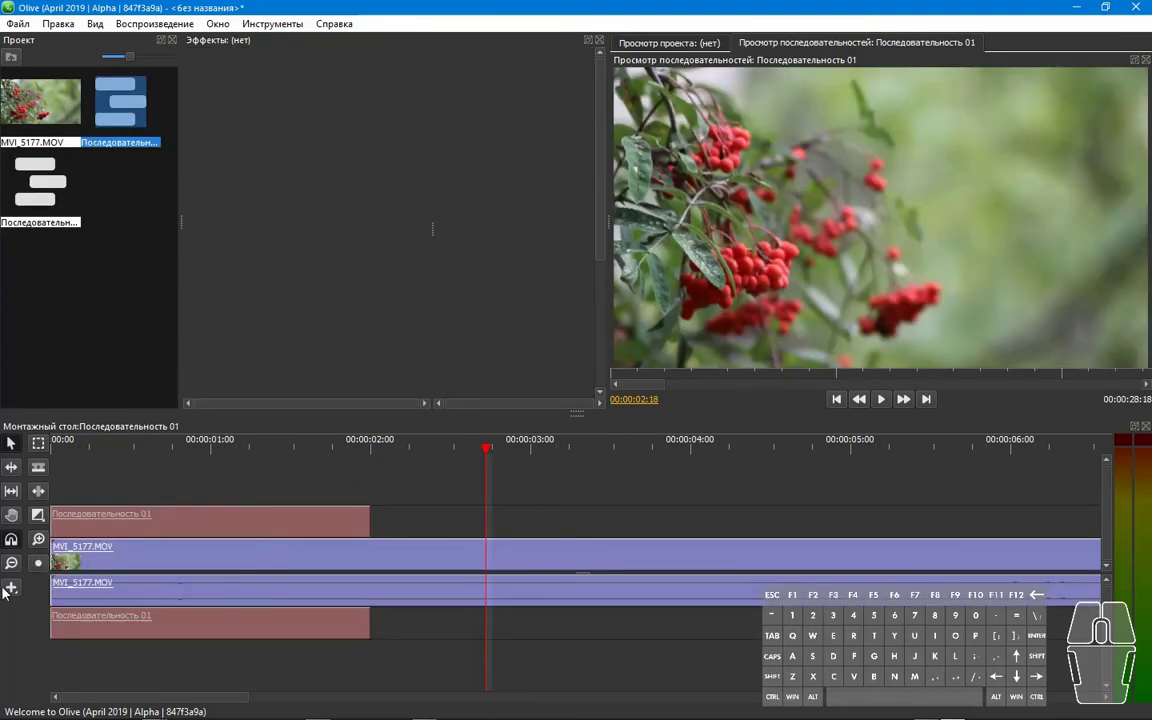
{"action": "left_click", "coordinate": [38, 563]}
{"action": "left_click", "coordinate": [22, 615]}
{"action": "left_click_drag", "start_coordinate": [430, 519], "coordinate": [516, 520]}
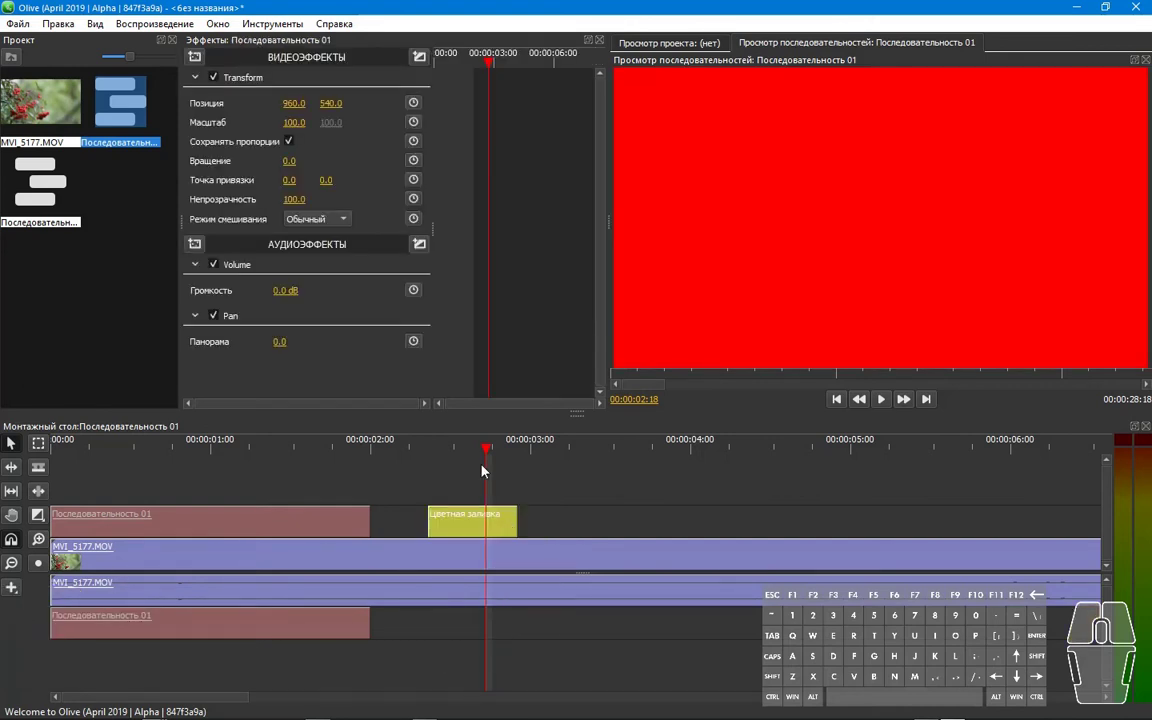
Turn off proportional scaling for the nested sequence clip and set its horizontal scale to 56.
{"action": "left_click", "coordinate": [289, 142]}
{"action": "left_click", "coordinate": [294, 122]}
{"action": "type", "text": "95"}
{"action": "key", "text": "Return"}
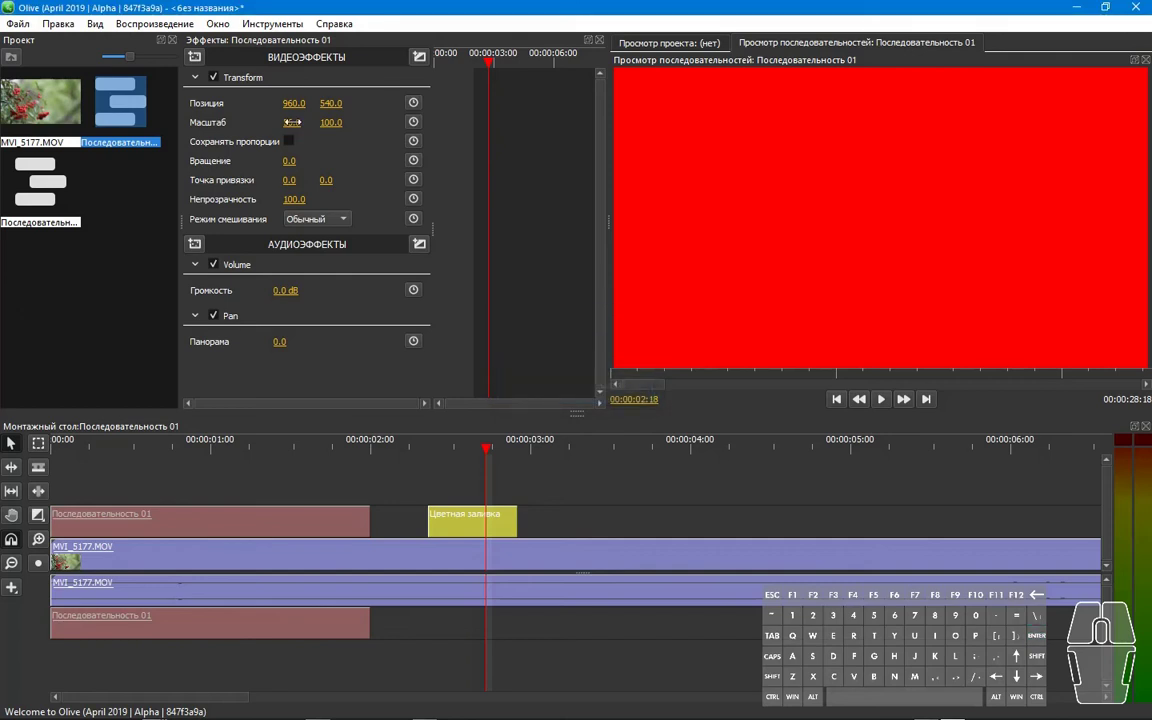
Set the colour fill's horizontal scale to 56 and turn off its proportional scaling so the vertical scale is independent.
{"action": "left_click", "coordinate": [460, 446]}
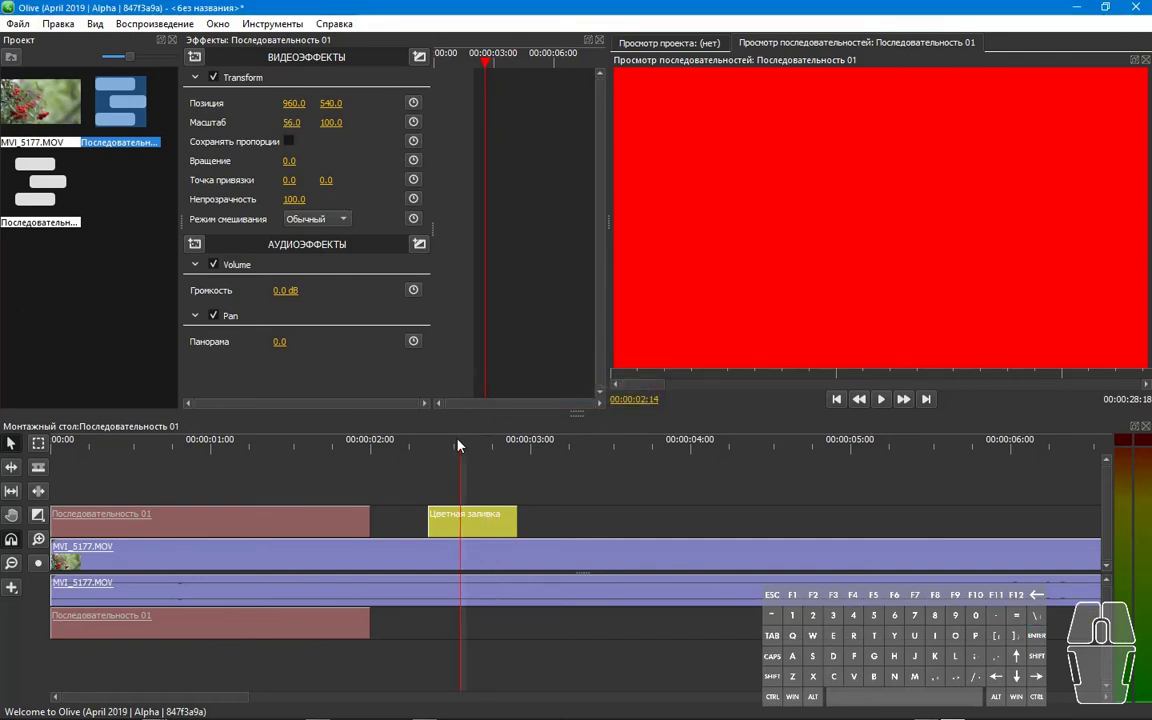
{"action": "left_click", "coordinate": [476, 530]}
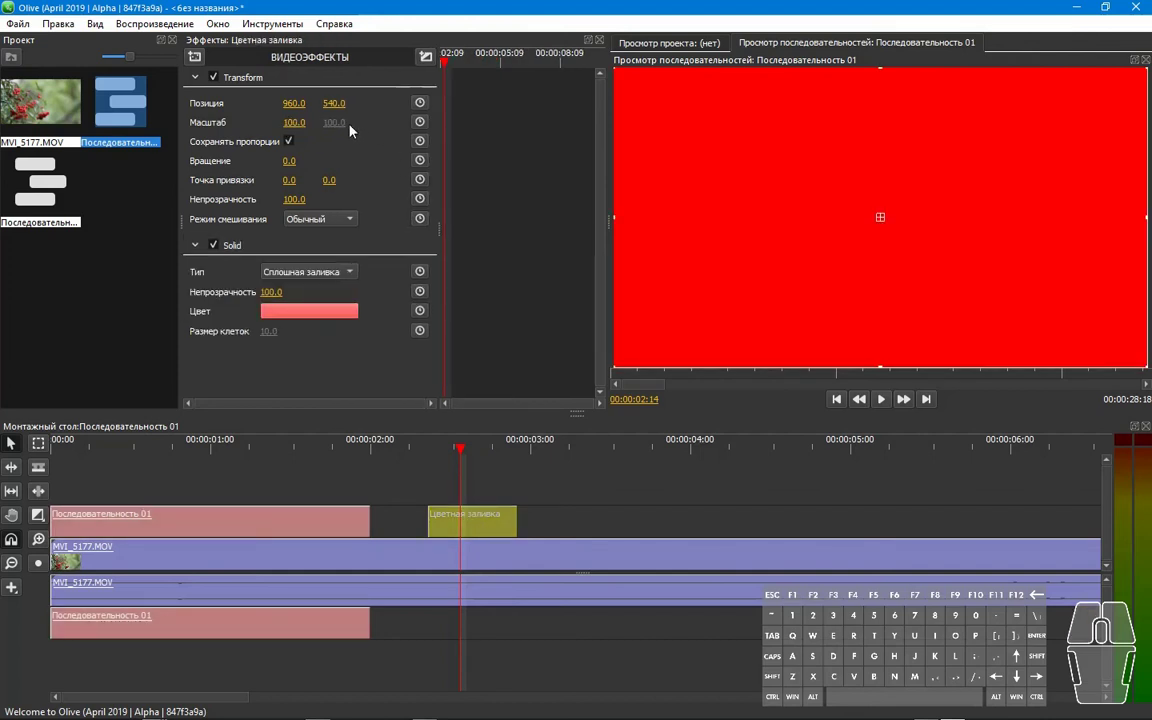
{"action": "left_click", "coordinate": [293, 122]}
{"action": "type", "text": "50"}
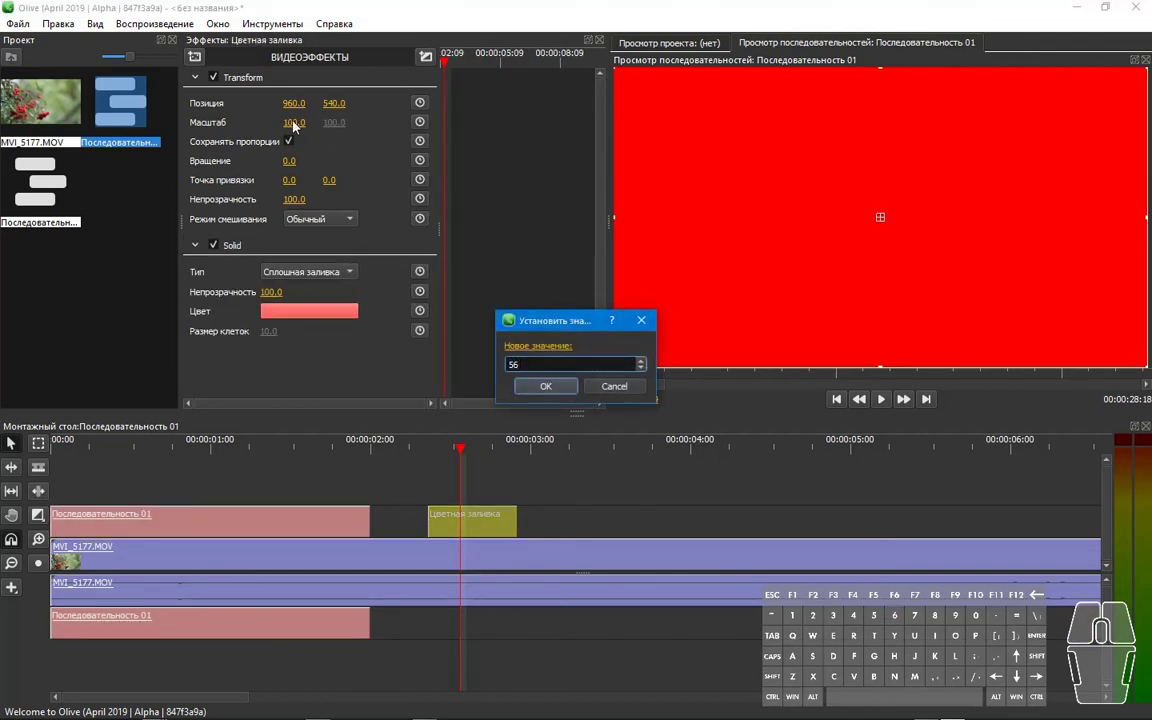
{"action": "key", "text": "Return"}
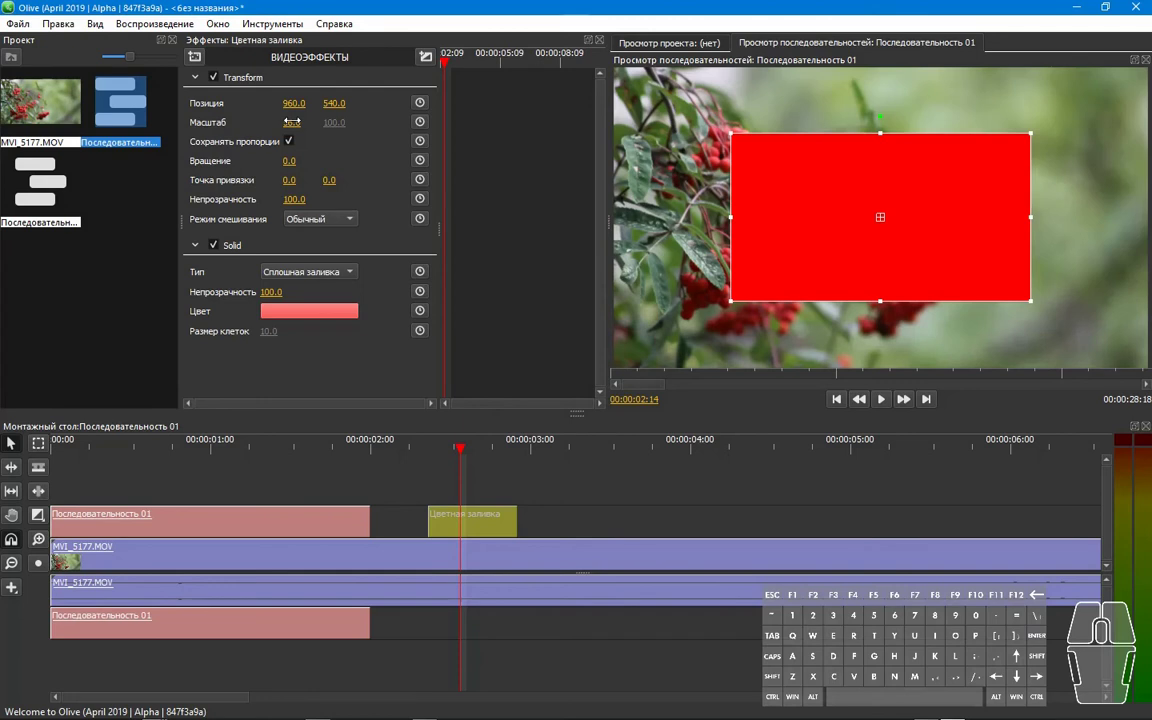
{"action": "left_click", "coordinate": [289, 142]}
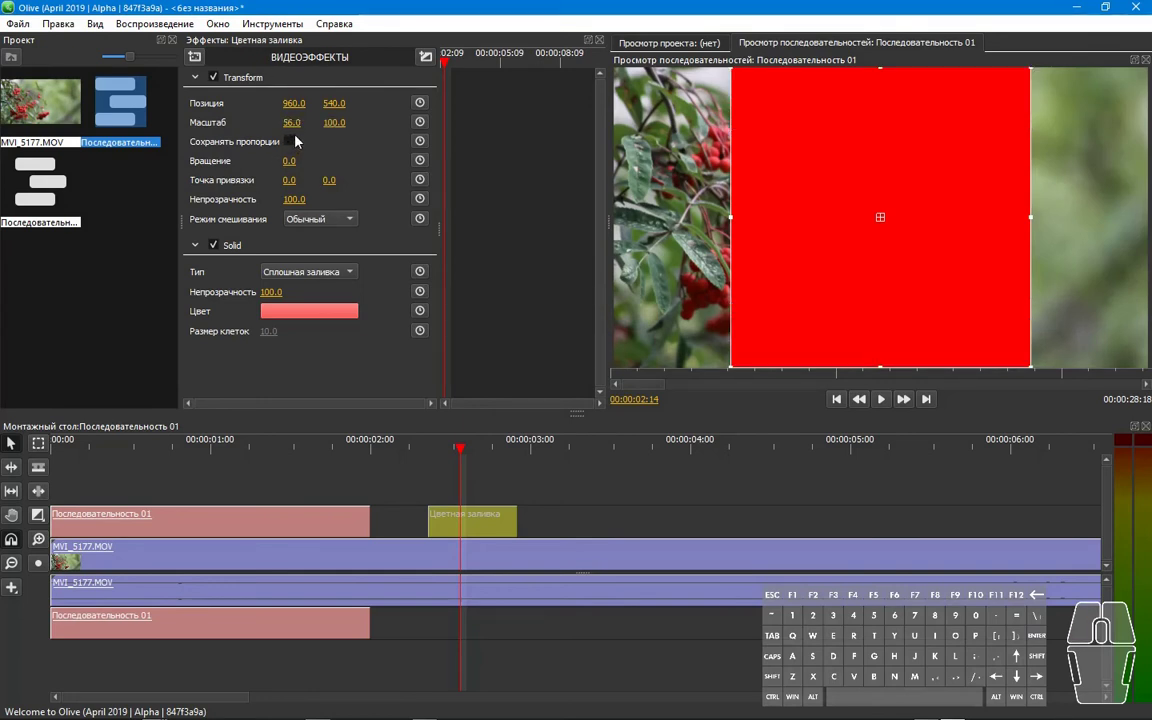
Add the Crop distortion effect to the colour fill.
{"action": "left_click", "coordinate": [196, 77]}
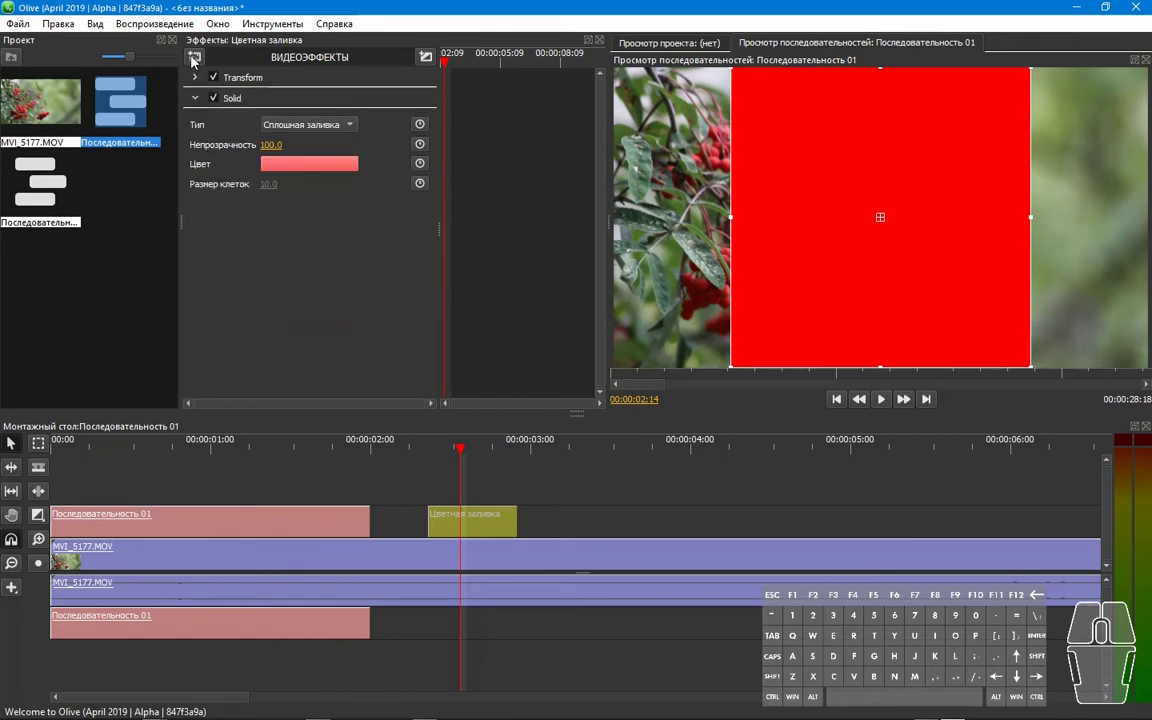
{"action": "left_click", "coordinate": [194, 57]}
{"action": "mouse_move", "coordinate": [195, 135]}
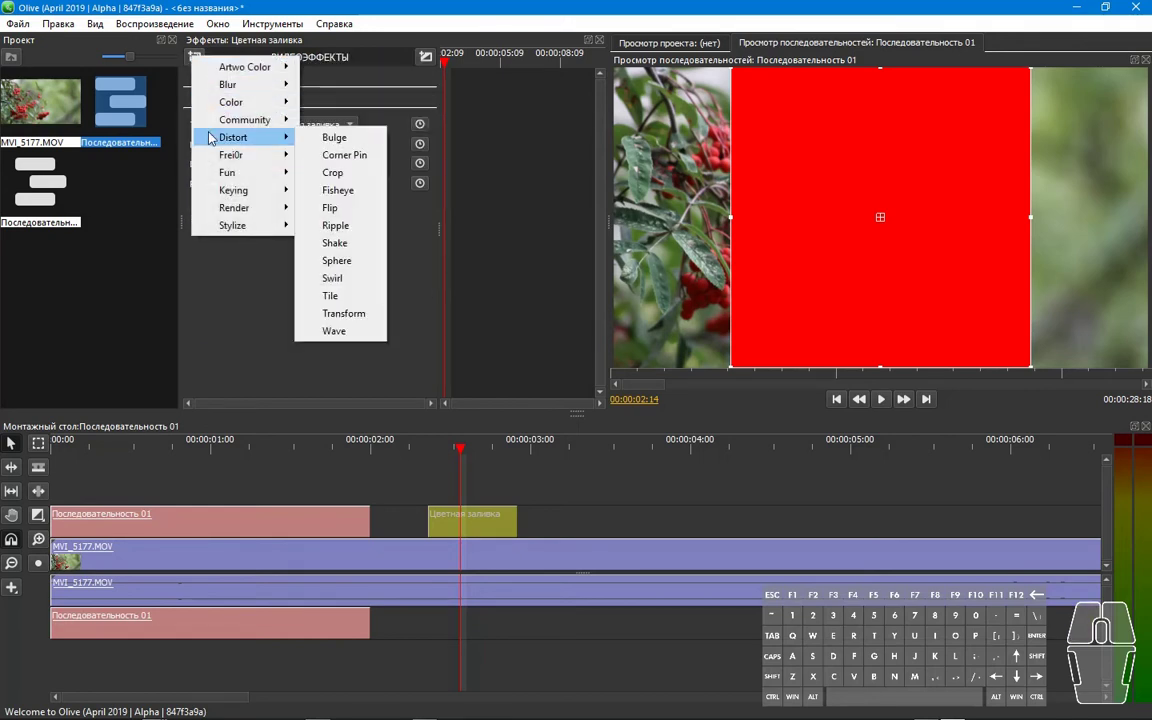
{"action": "left_click", "coordinate": [327, 174]}
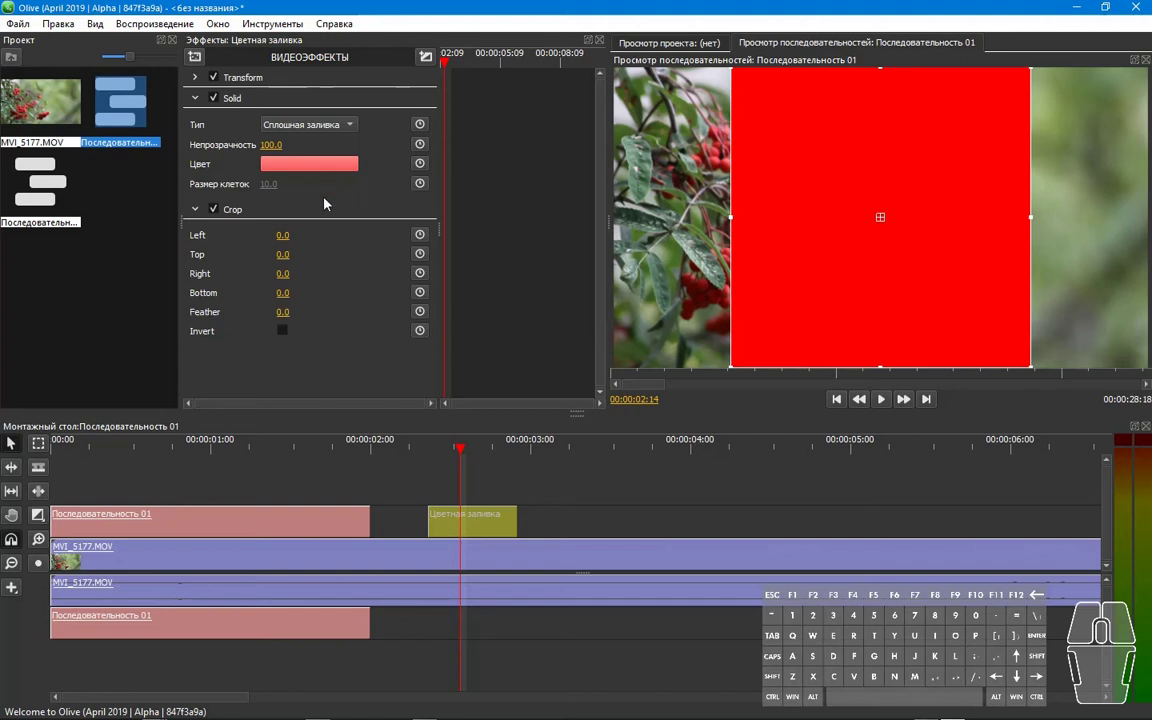
At 00:00:02:09, set Crop Left, Top, Right and Bottom to 100 and enable keyframing for all four.
{"action": "left_click", "coordinate": [429, 444]}
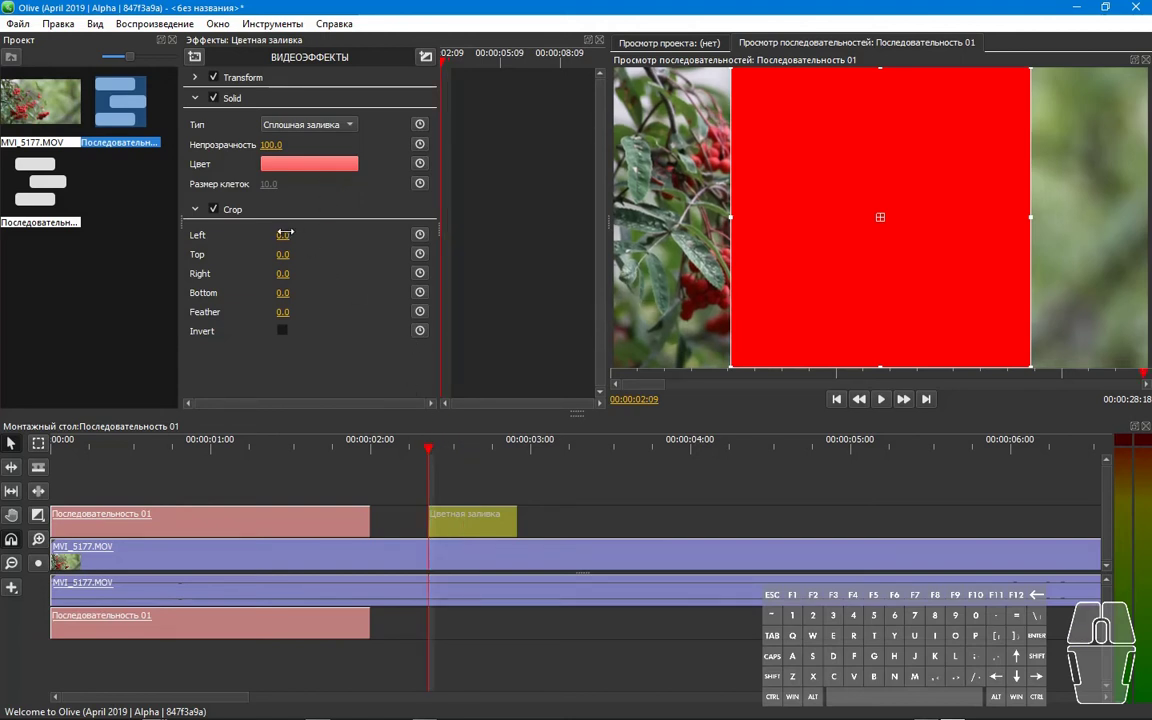
{"action": "left_click_drag", "start_coordinate": [284, 234], "coordinate": [283, 273]}
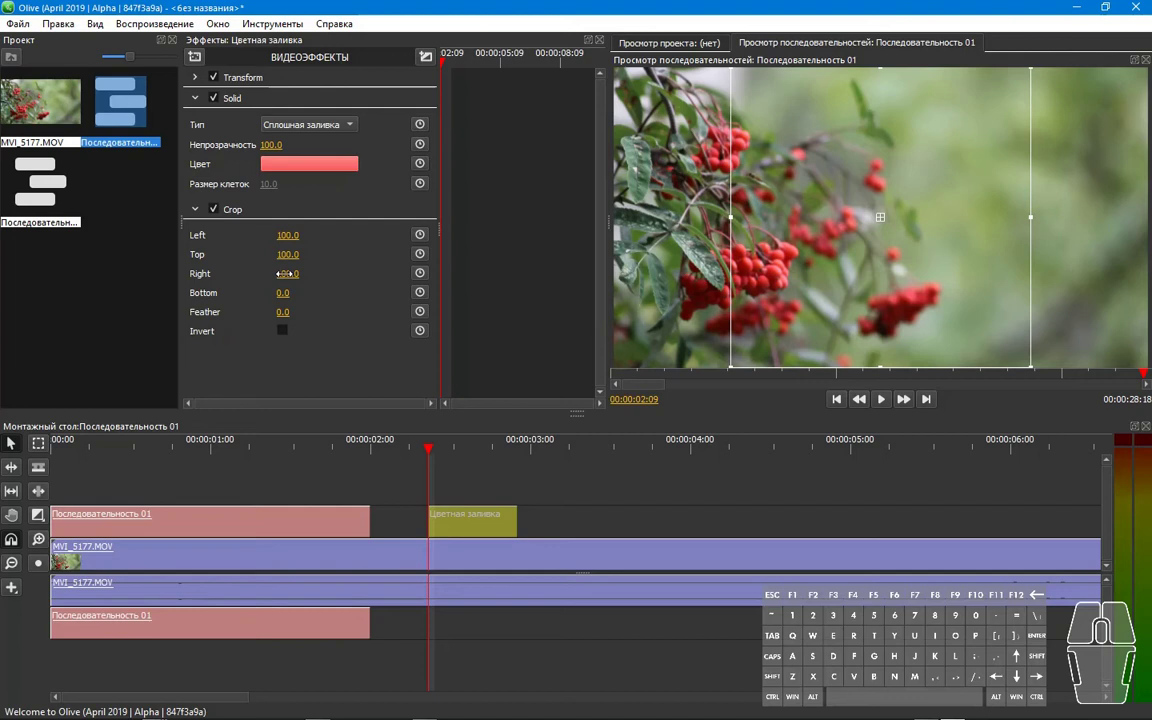
{"action": "left_click_drag", "start_coordinate": [283, 293], "coordinate": [380, 240]}
{"action": "left_click", "coordinate": [420, 235]}
{"action": "left_click", "coordinate": [420, 254]}
{"action": "left_click", "coordinate": [420, 273]}
{"action": "left_click", "coordinate": [420, 293]}
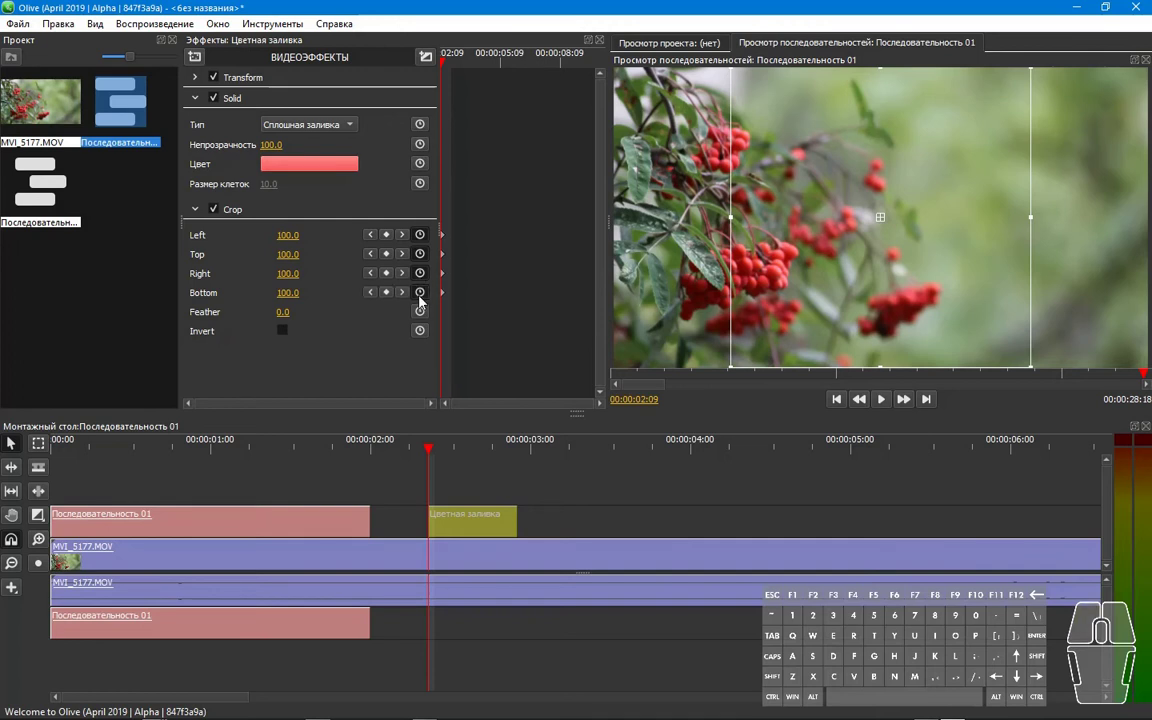
Select the four Crop keyframes at the clip's start and change their interpolation from linear to the smooth type.
{"action": "left_click_drag", "start_coordinate": [456, 303], "coordinate": [434, 226]}
{"action": "right_click", "coordinate": [442, 292]}
{"action": "left_click", "coordinate": [465, 320]}
Keyframe all four Crop sides to 0 at 00:00:02:15 and step through the animation from 00:00:02:09 to check it.
{"action": "left_click", "coordinate": [465, 453]}
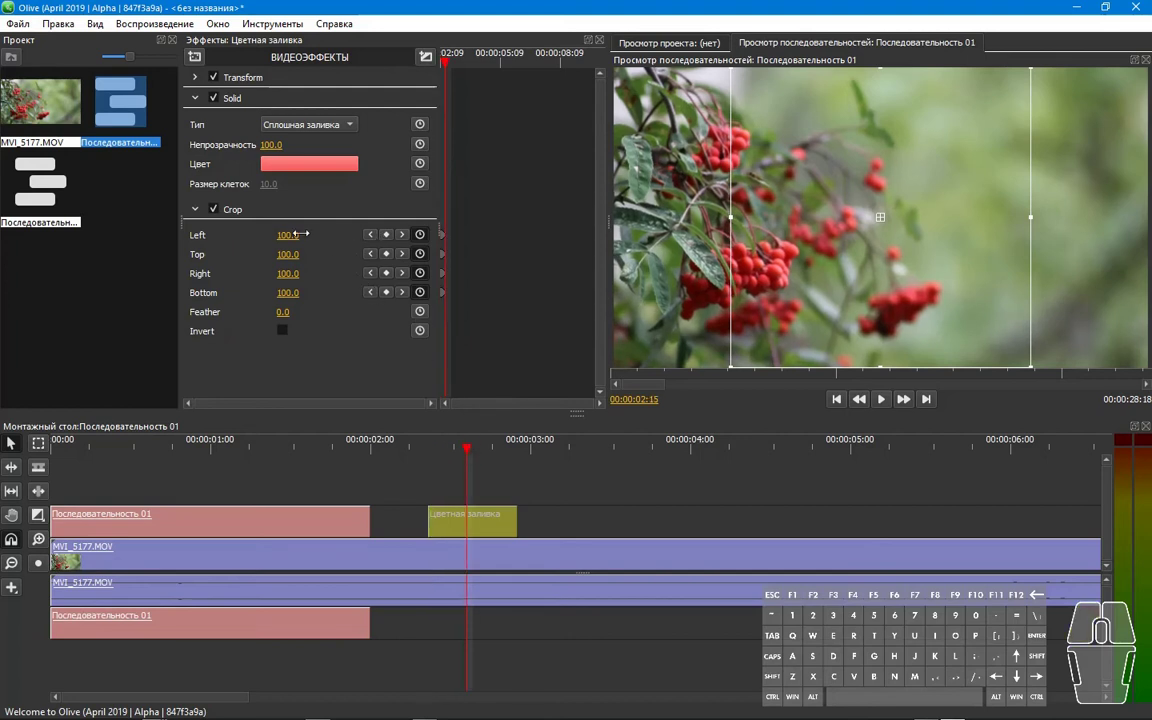
{"action": "mouse_move", "coordinate": [287, 235]}
{"action": "left_mouse_down"}
{"action": "mouse_move", "coordinate": [250, 236]}
{"action": "mouse_move", "coordinate": [280, 254]}
{"action": "mouse_move", "coordinate": [270, 273]}
{"action": "mouse_move", "coordinate": [245, 273]}
{"action": "mouse_move", "coordinate": [288, 293]}
{"action": "left_mouse_up"}
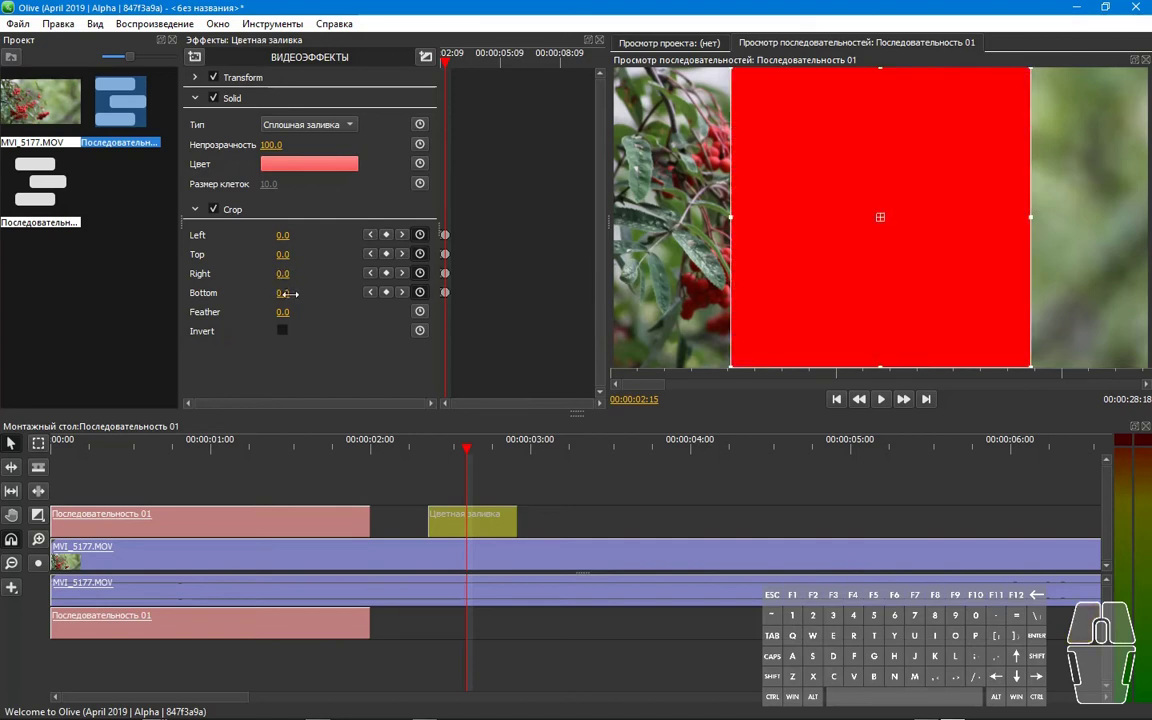
{"action": "left_click", "coordinate": [427, 445]}
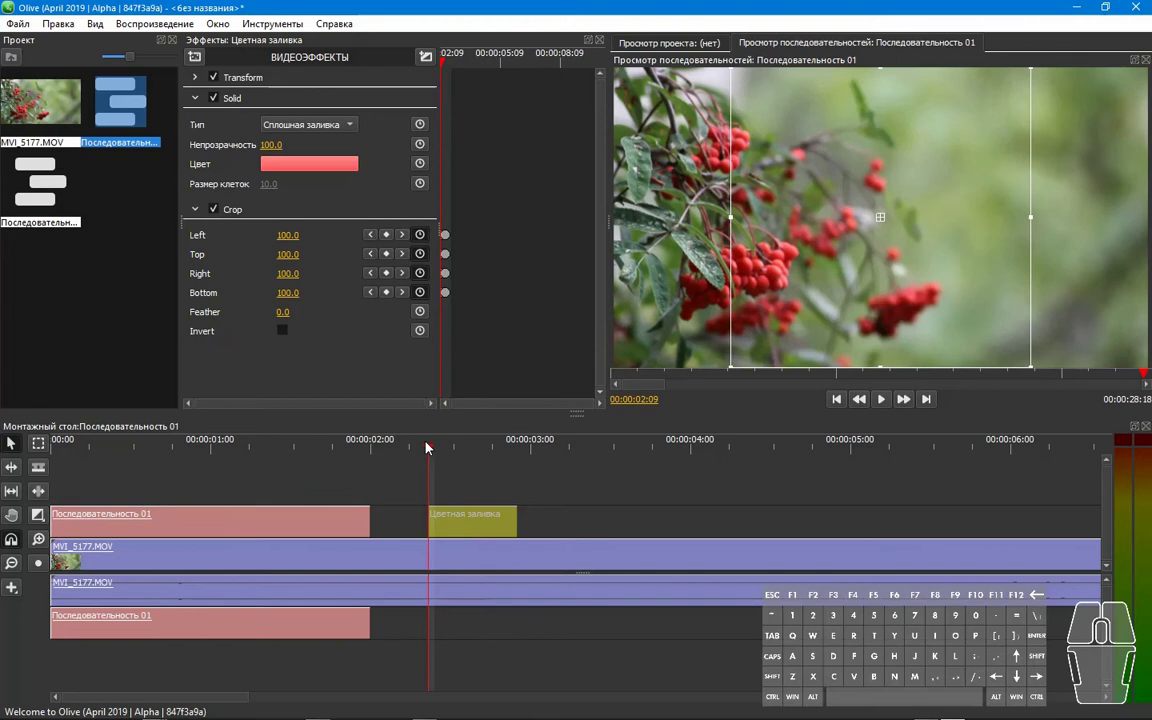
{"action": "key", "text": "Right"}
{"action": "key", "text": "Right"}
{"action": "key", "text": "Right"}
{"action": "key", "text": "Right"}
{"action": "key", "text": "Right"}
{"action": "key", "text": "Right"}
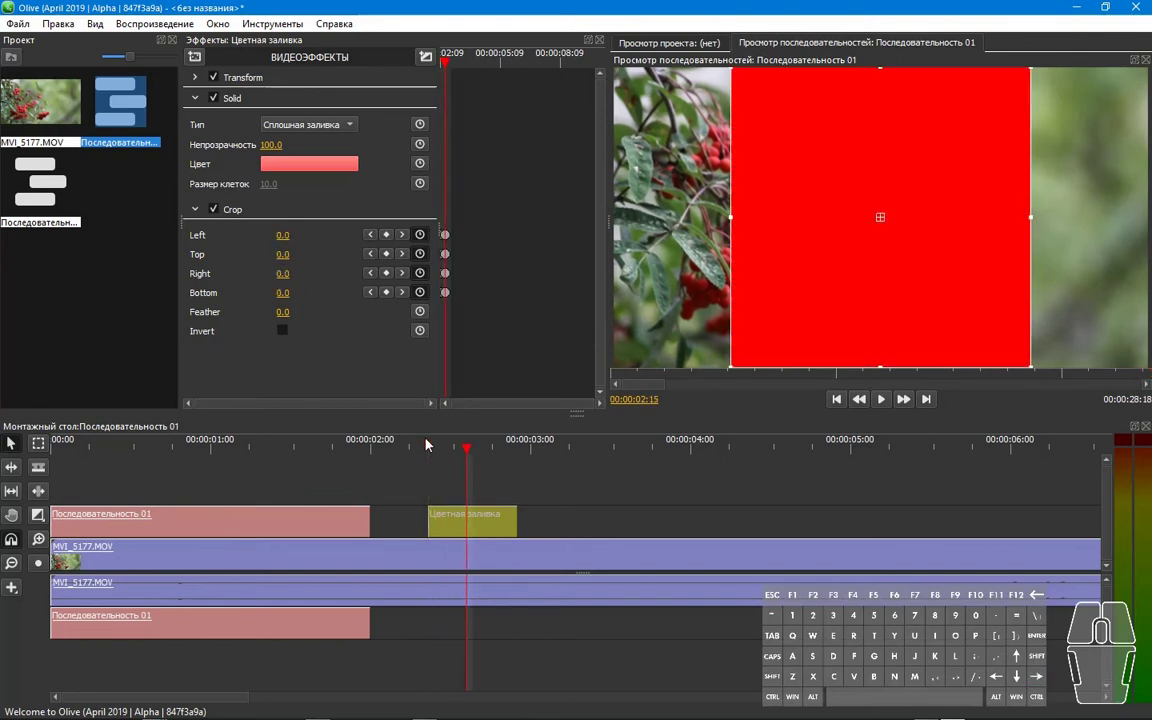
Turn on Invert for the Crop effect and step a few frames back and forward to check the reversed animation.
{"action": "left_click", "coordinate": [283, 332]}
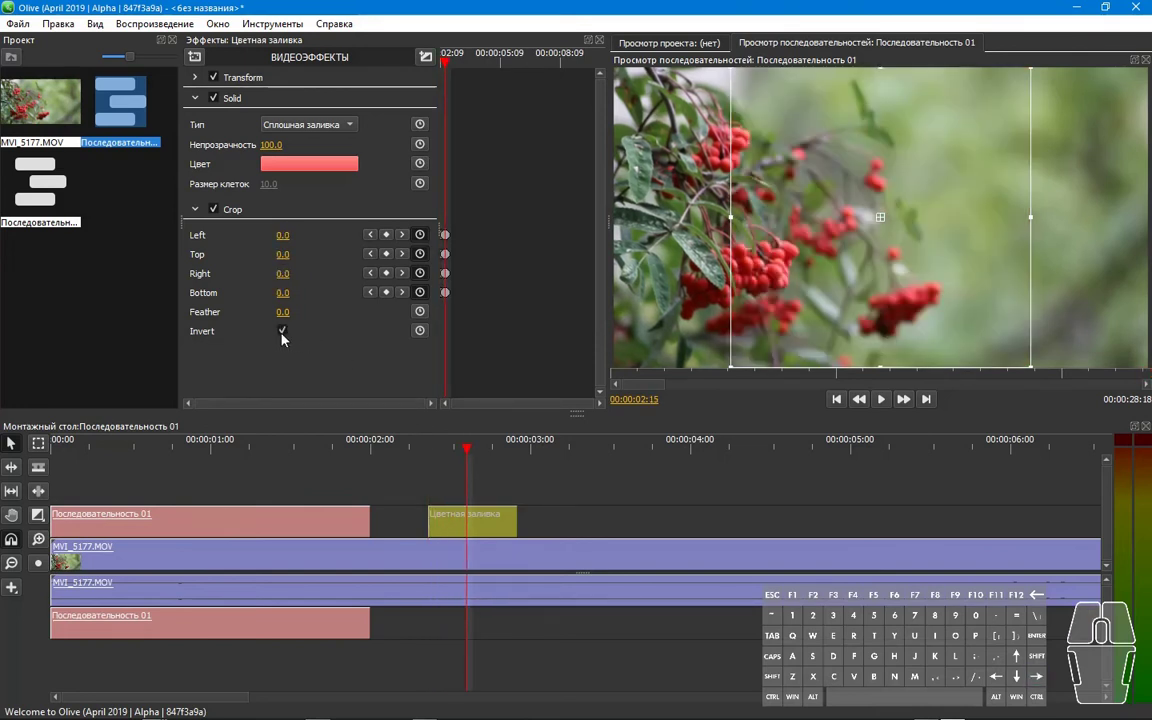
{"action": "key", "text": "Left"}
{"action": "key", "text": "Left"}
{"action": "key", "text": "Left"}
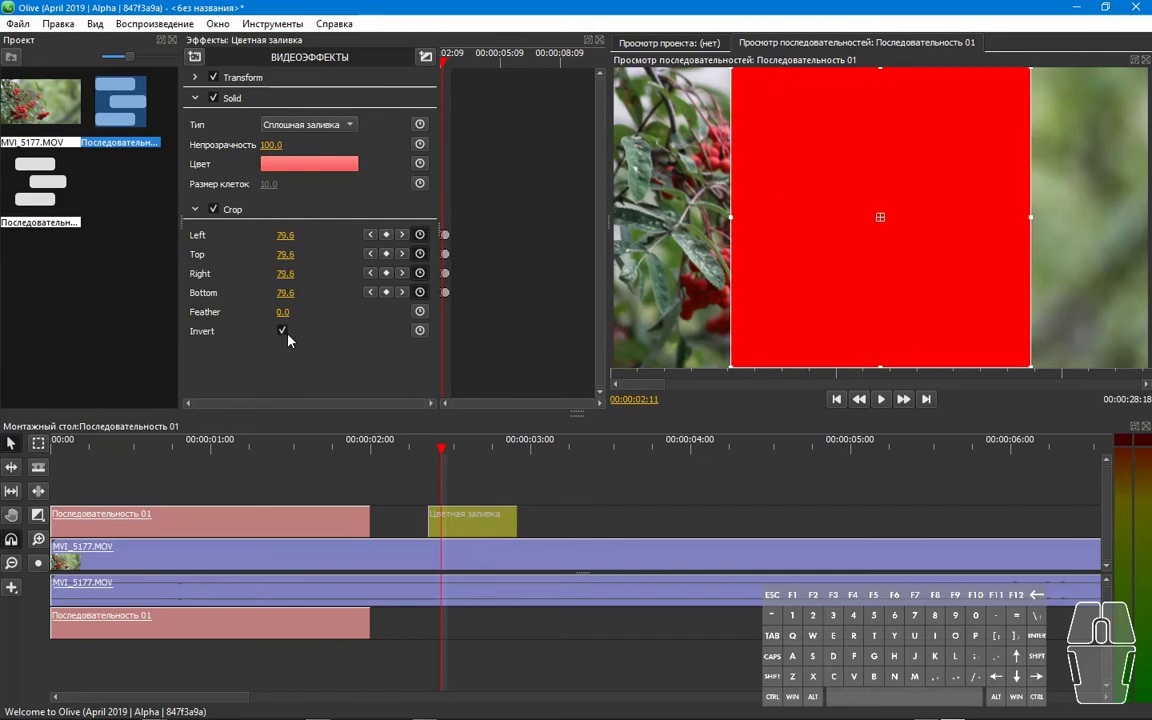
{"action": "key", "text": "Right"}
{"action": "key", "text": "Right"}
{"action": "key", "text": "Right"}
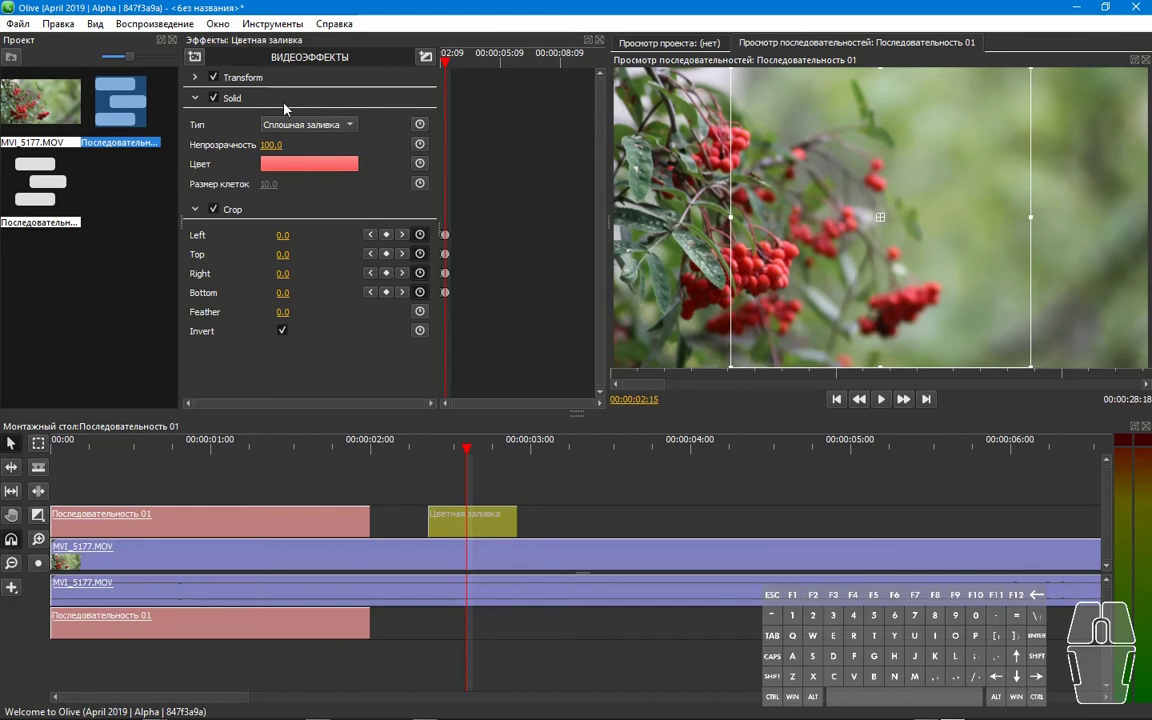
Enlarge the keyframe time scale and shift all the Crop keyframes about four frames later.
{"action": "left_click", "coordinate": [194, 209]}
{"action": "left_click", "coordinate": [192, 77]}
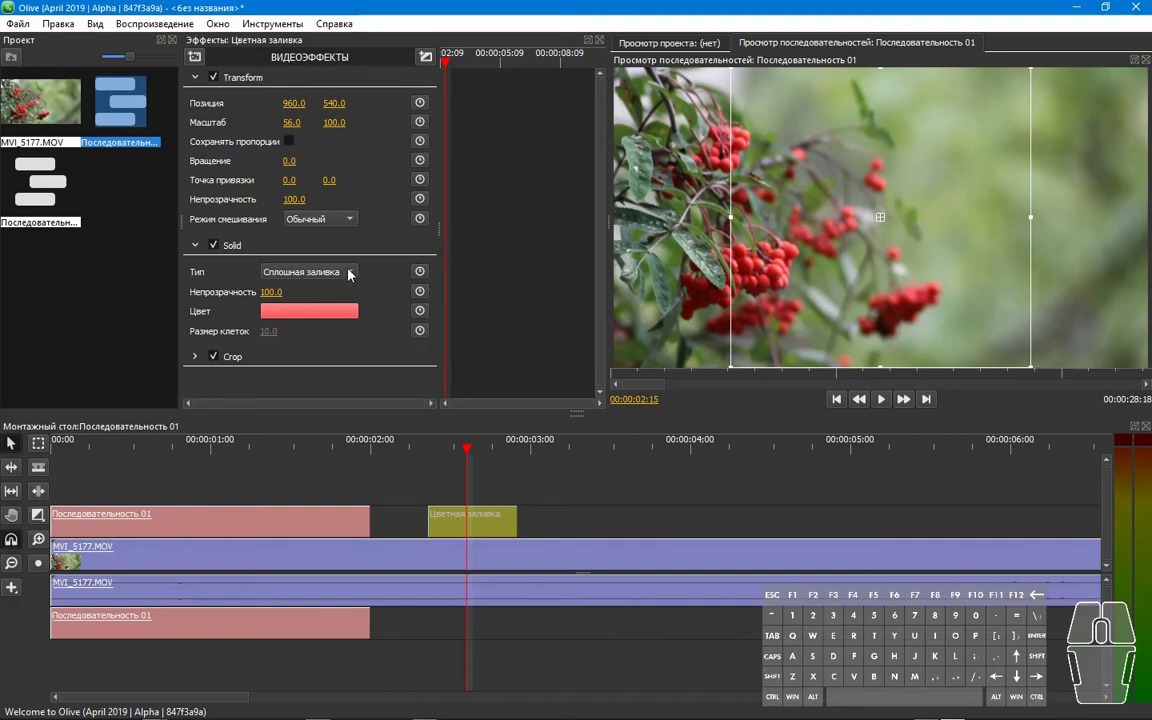
{"action": "left_click", "coordinate": [195, 78]}
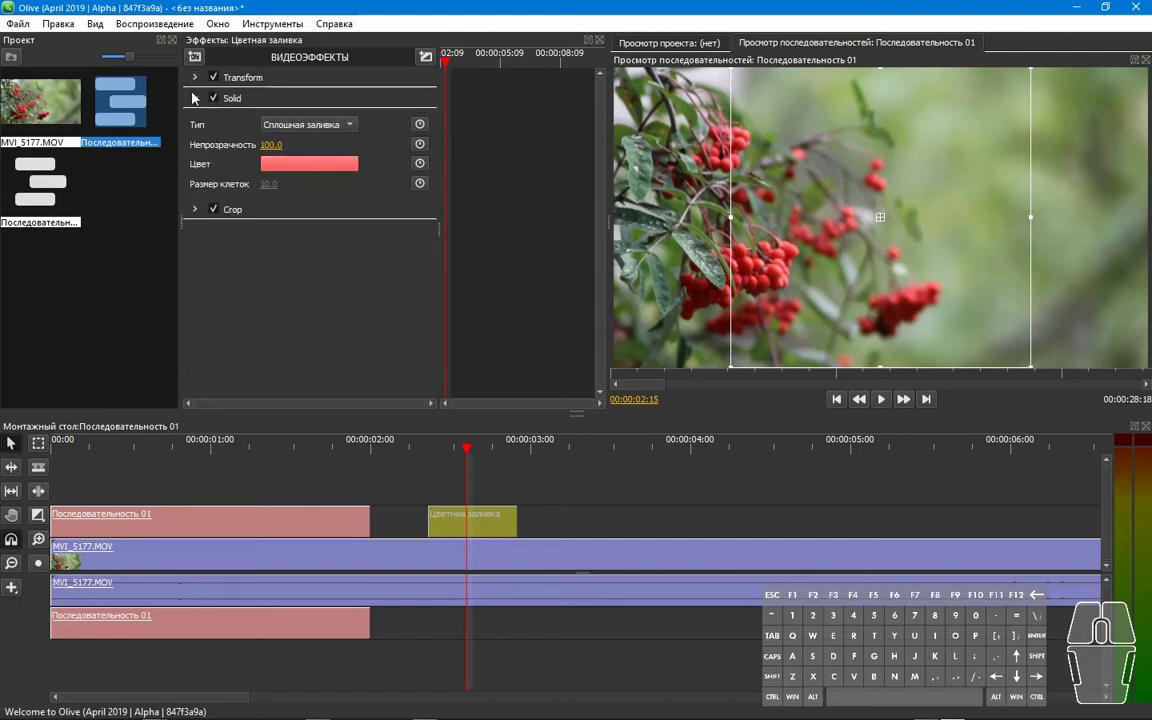
{"action": "left_click", "coordinate": [195, 98]}
{"action": "left_click", "coordinate": [194, 118]}
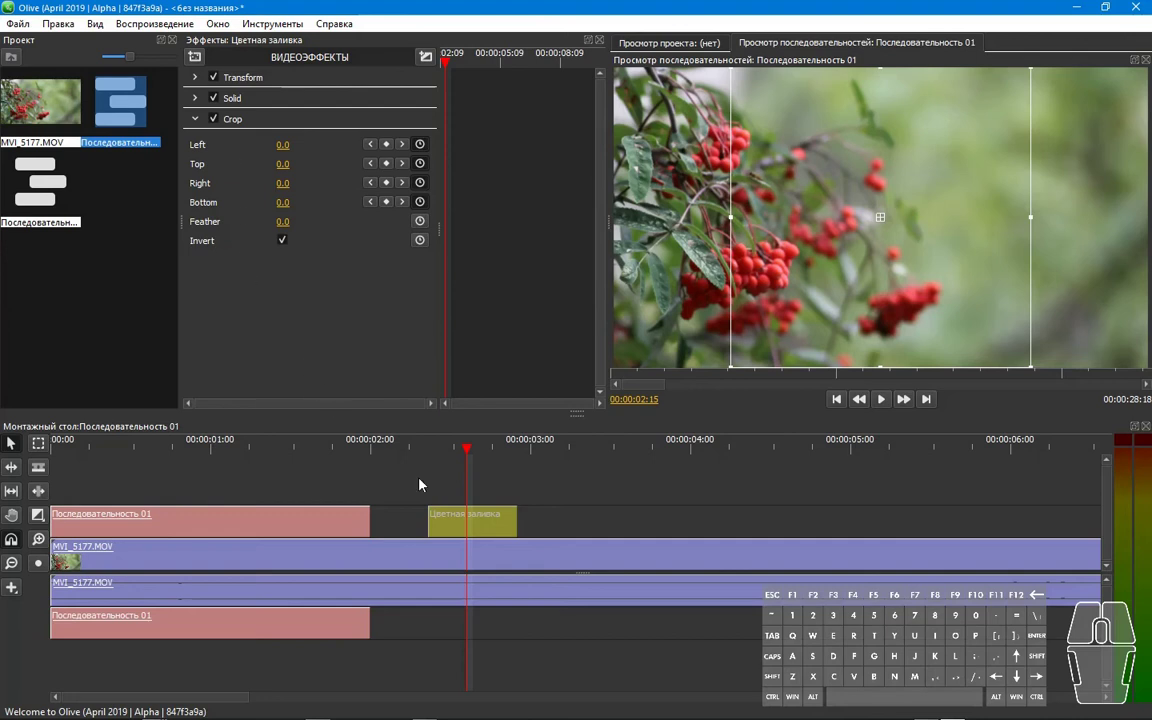
{"action": "left_click", "coordinate": [443, 531]}
{"action": "left_click_drag", "start_coordinate": [588, 401], "coordinate": [366, 387]}
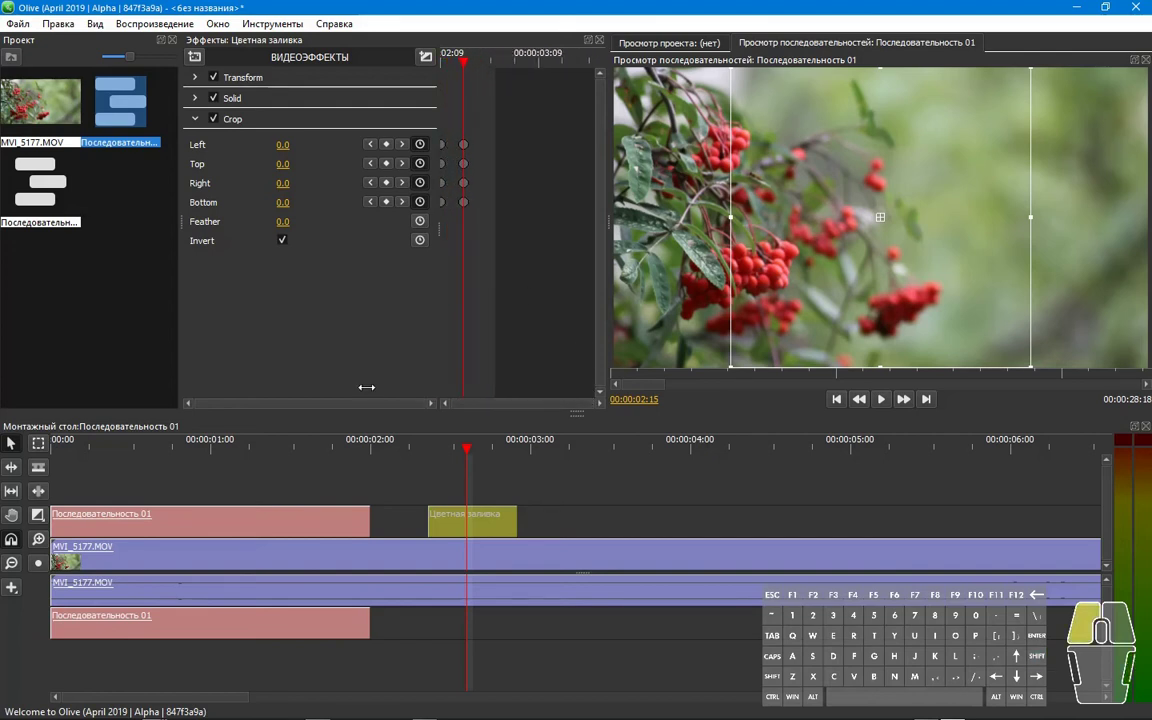
{"action": "left_click_drag", "start_coordinate": [504, 240], "coordinate": [466, 150]}
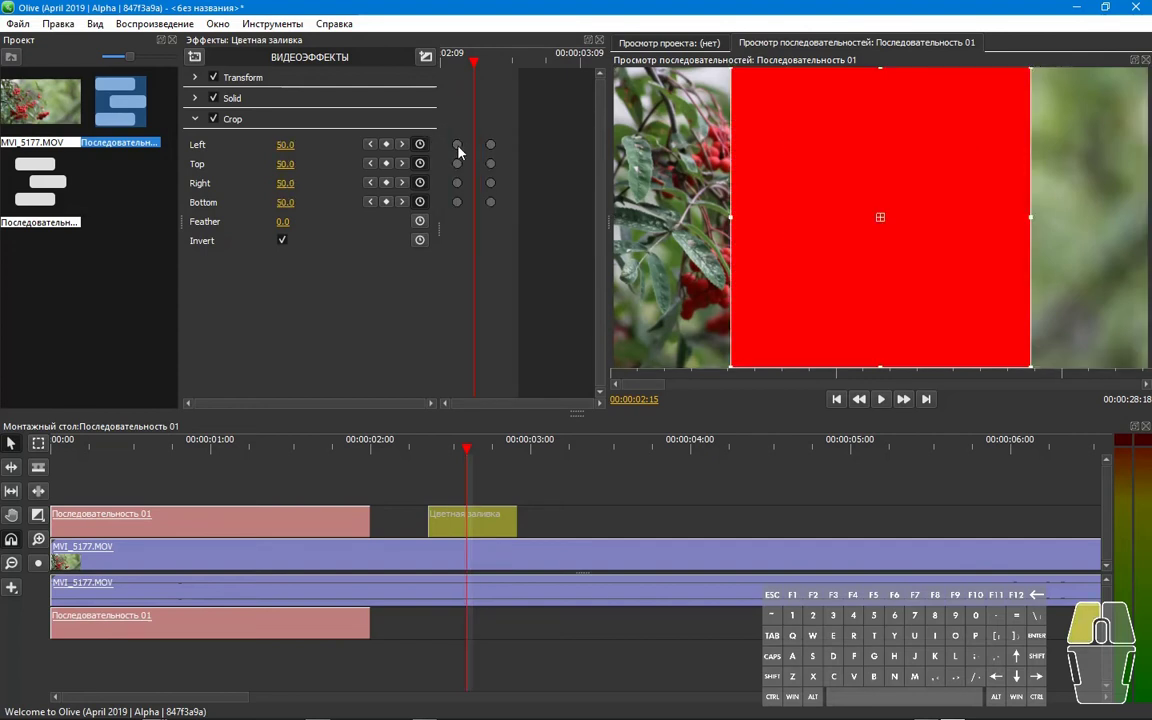
{"action": "left_click", "coordinate": [206, 120]}
{"action": "left_click", "coordinate": [197, 79]}
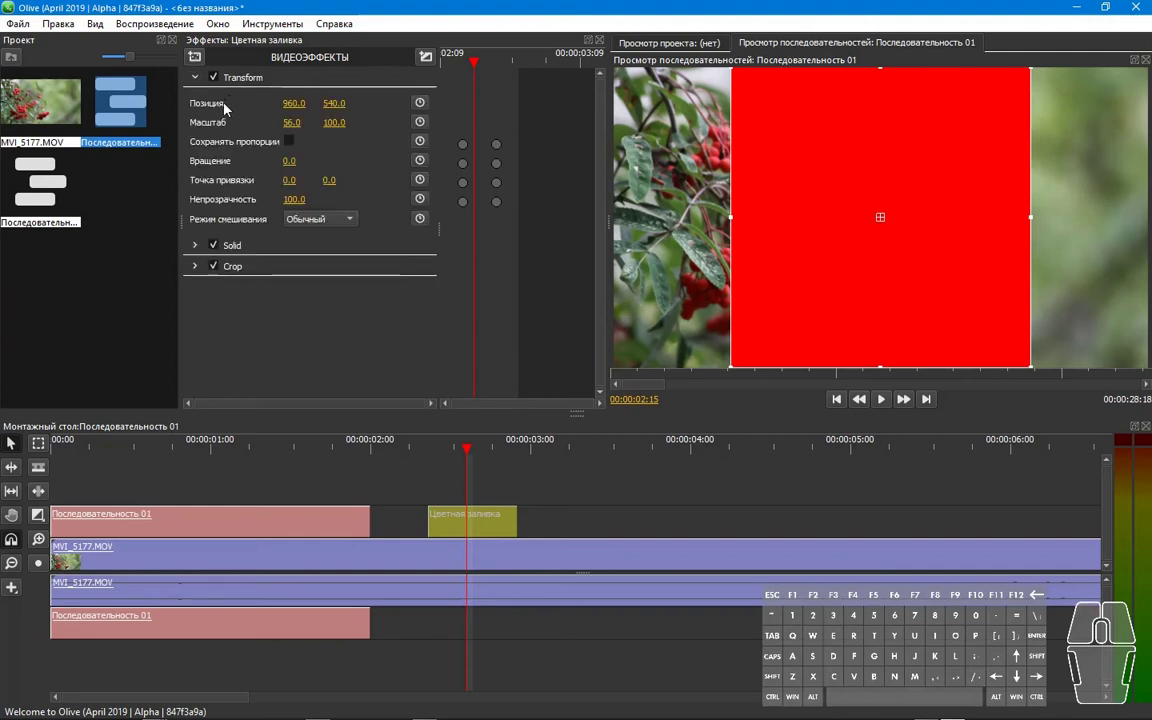
{"action": "left_click", "coordinate": [421, 123]}
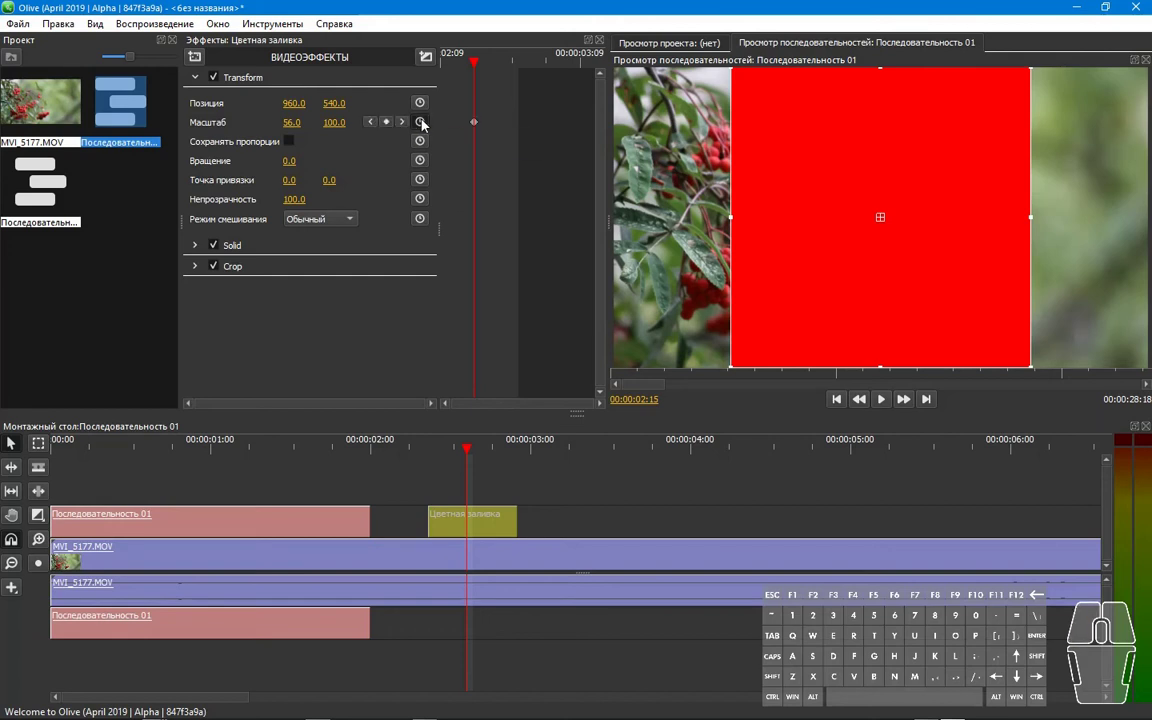
{"action": "left_click", "coordinate": [421, 123]}
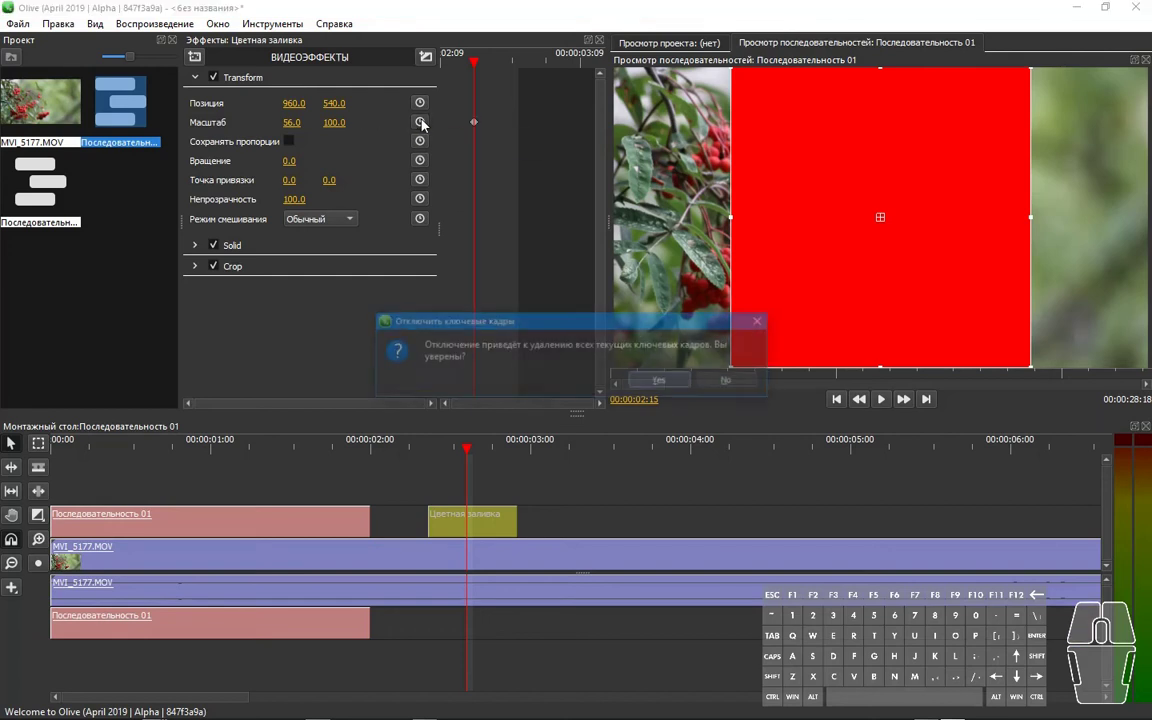
{"action": "left_click", "coordinate": [658, 381]}
Add a second Transform effect to the colour fill, below Crop in the effect stack.
{"action": "left_click", "coordinate": [194, 57]}
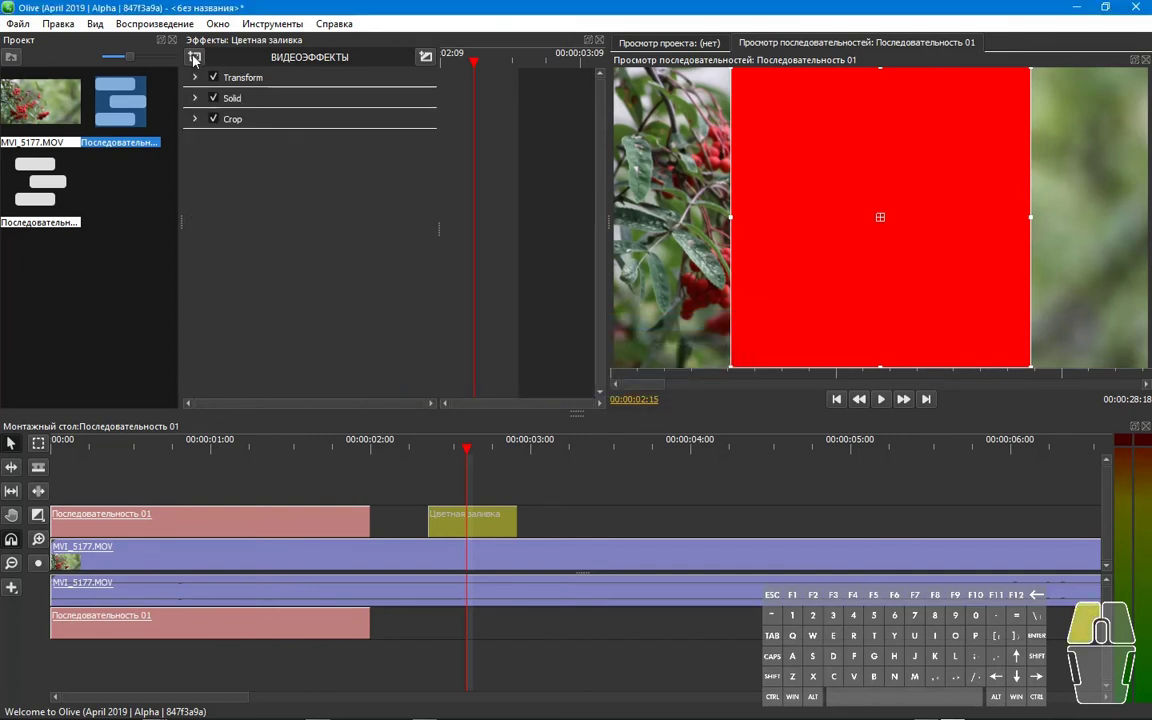
{"action": "left_click", "coordinate": [194, 57]}
{"action": "mouse_move", "coordinate": [240, 137]}
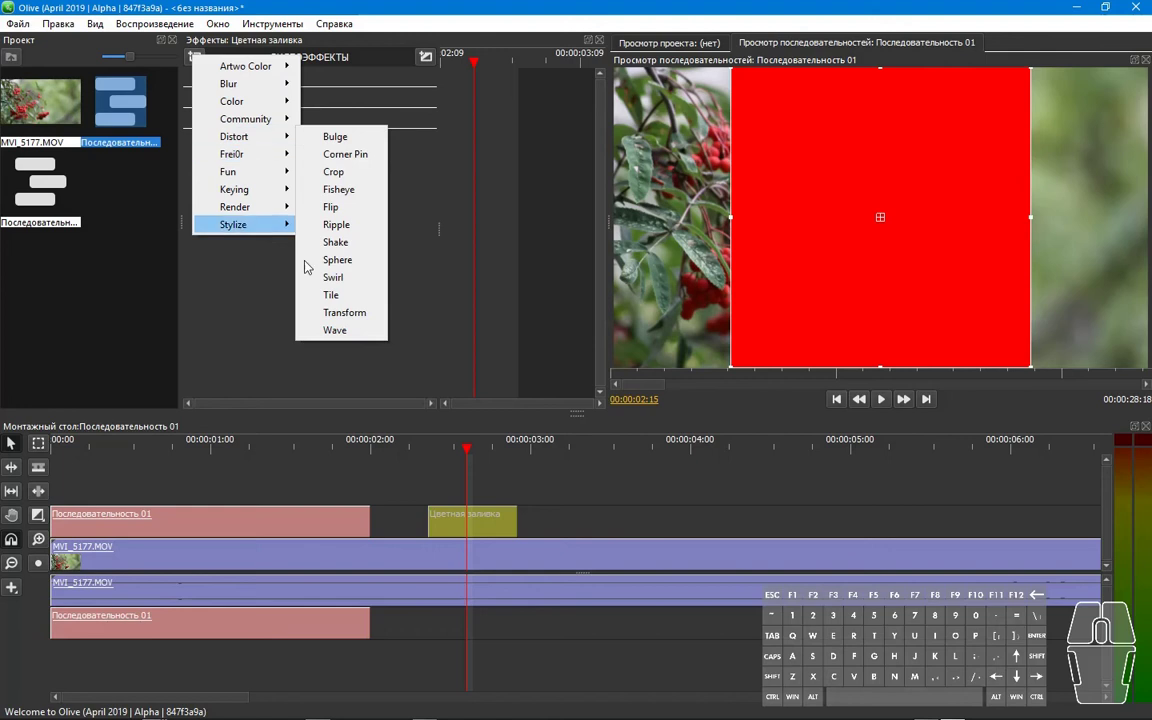
{"action": "left_click", "coordinate": [350, 313]}
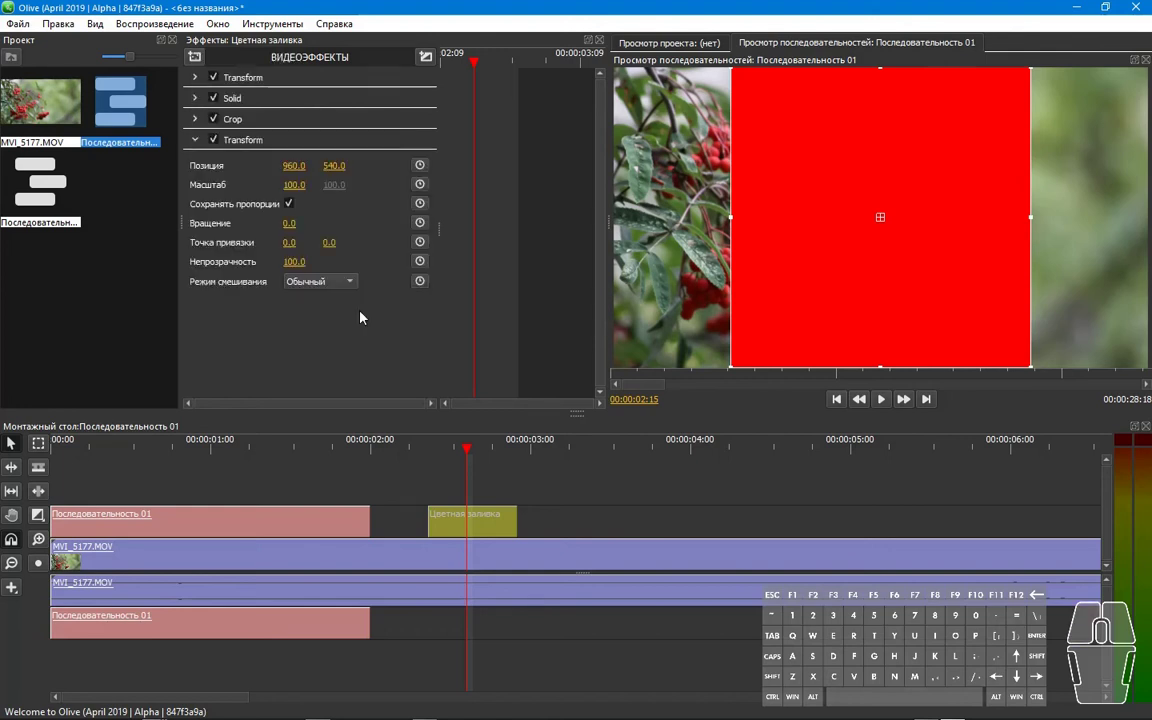
Keyframe the second Transform's proportional scale at 33 on 00:00:02:15 and at 0 on 00:00:02:09.
{"action": "left_click_drag", "start_coordinate": [300, 184], "coordinate": [233, 184]}
{"action": "left_click", "coordinate": [420, 186]}
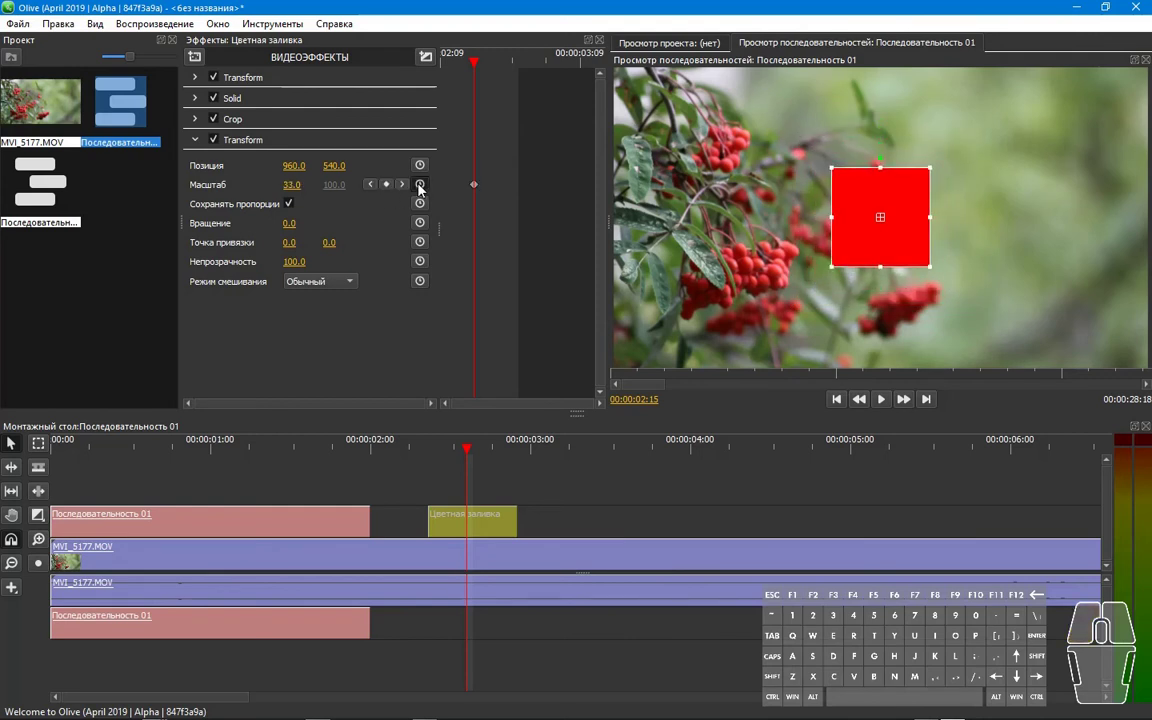
{"action": "left_click", "coordinate": [426, 449]}
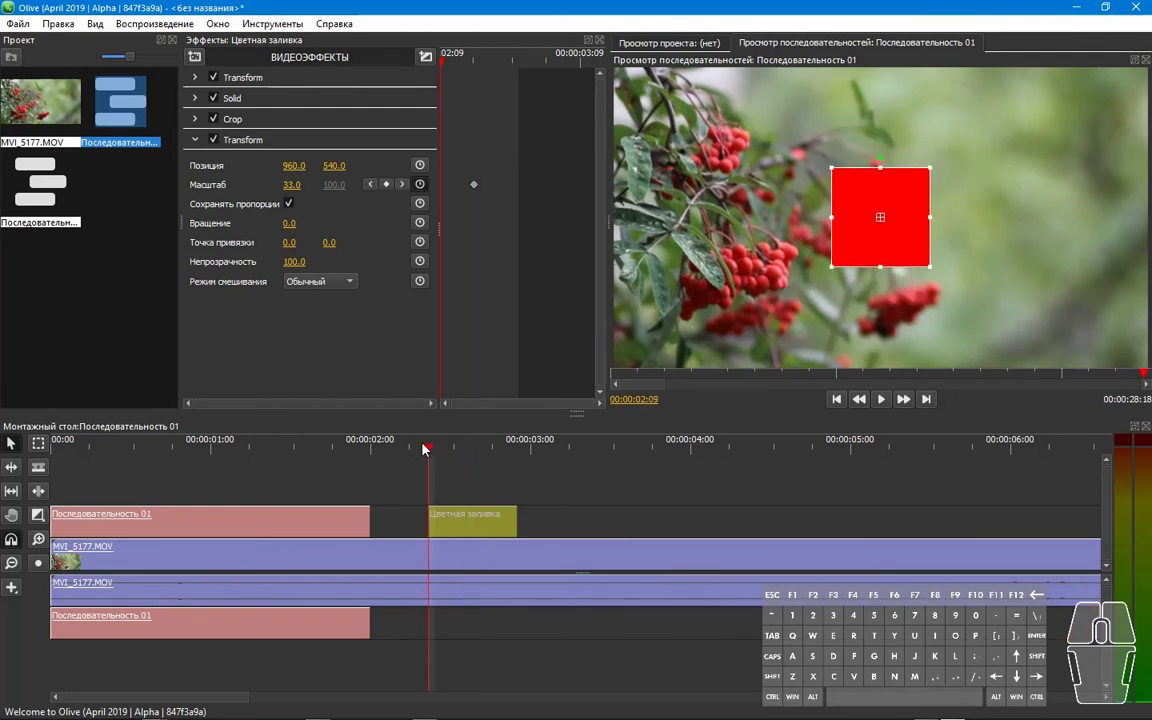
{"action": "left_click_drag", "start_coordinate": [290, 184], "coordinate": [284, 223]}
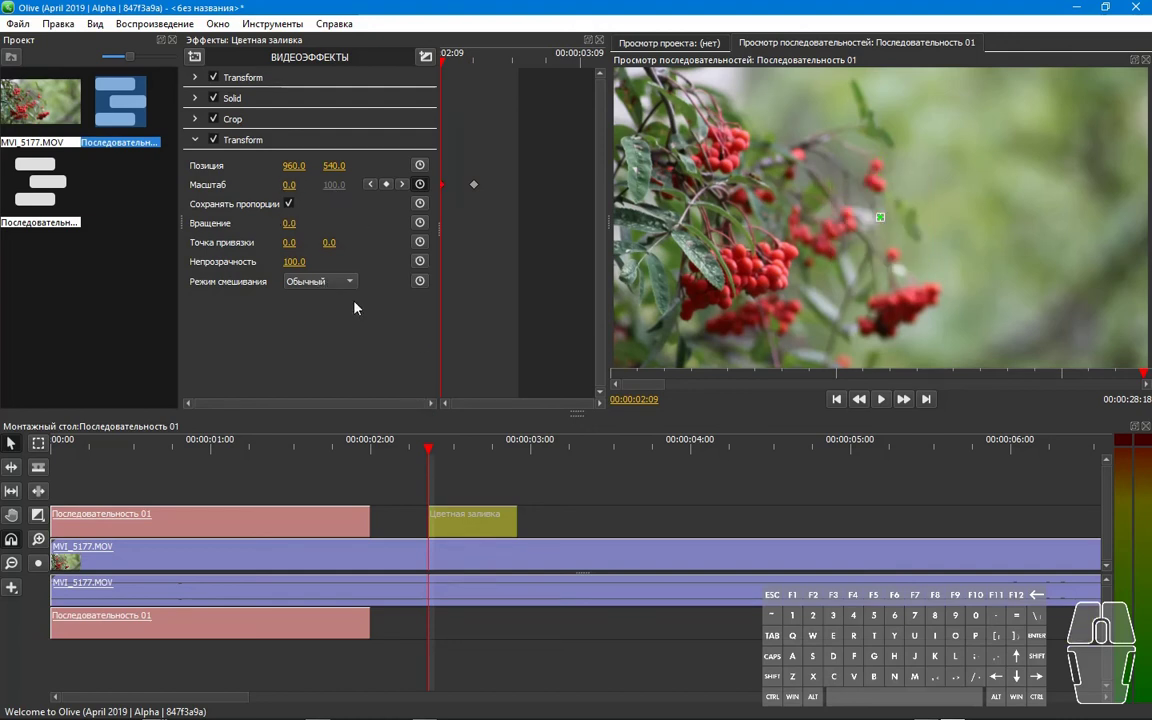
Step through the square's animation from 00:00:02:09 to 00:00:02:20 and back with the clip deselected, and reselect the colour fill.
{"action": "left_click", "coordinate": [392, 481]}
{"action": "key", "text": "Right"}
{"action": "key", "text": "Right"}
{"action": "key", "text": "Right"}
{"action": "key", "text": "Right"}
{"action": "key", "text": "Right"}
{"action": "key", "text": "Right"}
{"action": "key", "text": "Right"}
{"action": "key", "text": "Right"}
{"action": "key", "text": "Right"}
{"action": "key", "text": "Right"}
{"action": "key", "text": "Right"}
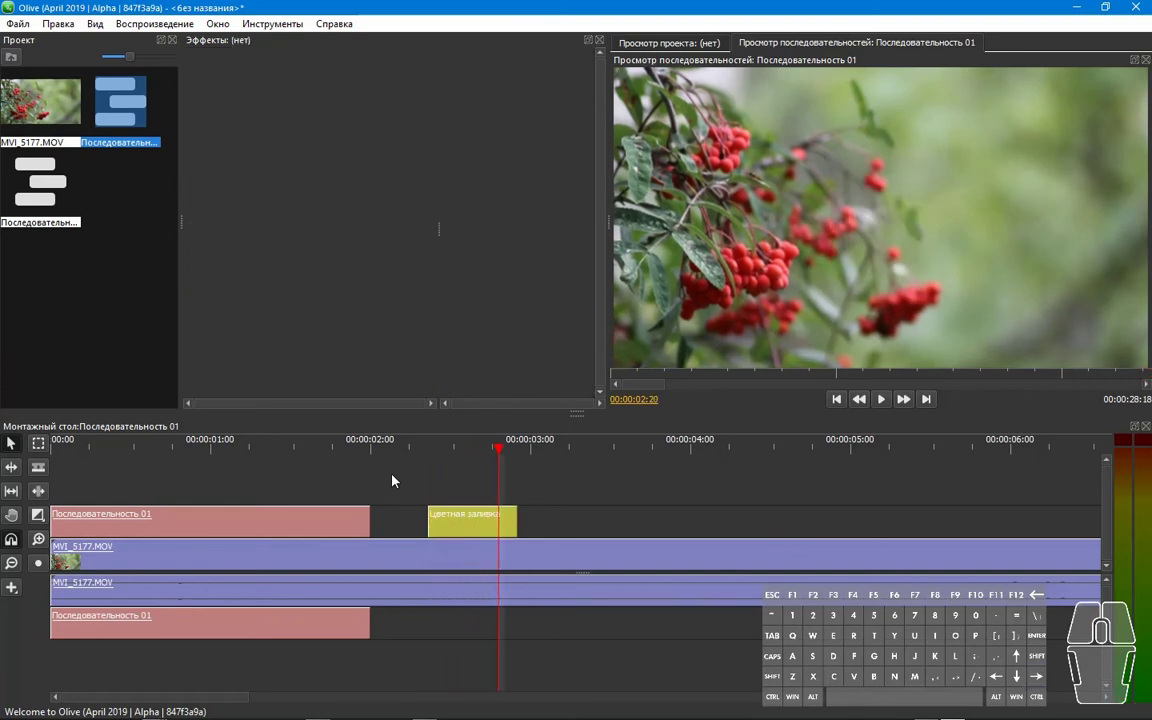
{"action": "key", "text": "Left"}
{"action": "key", "text": "Left"}
{"action": "key", "text": "Left"}
{"action": "key", "text": "Left"}
{"action": "key", "text": "Left"}
{"action": "key", "text": "Left"}
{"action": "key", "text": "Left"}
{"action": "key", "text": "Left"}
{"action": "key", "text": "Left"}
{"action": "key", "text": "Left"}
{"action": "key", "text": "Left"}
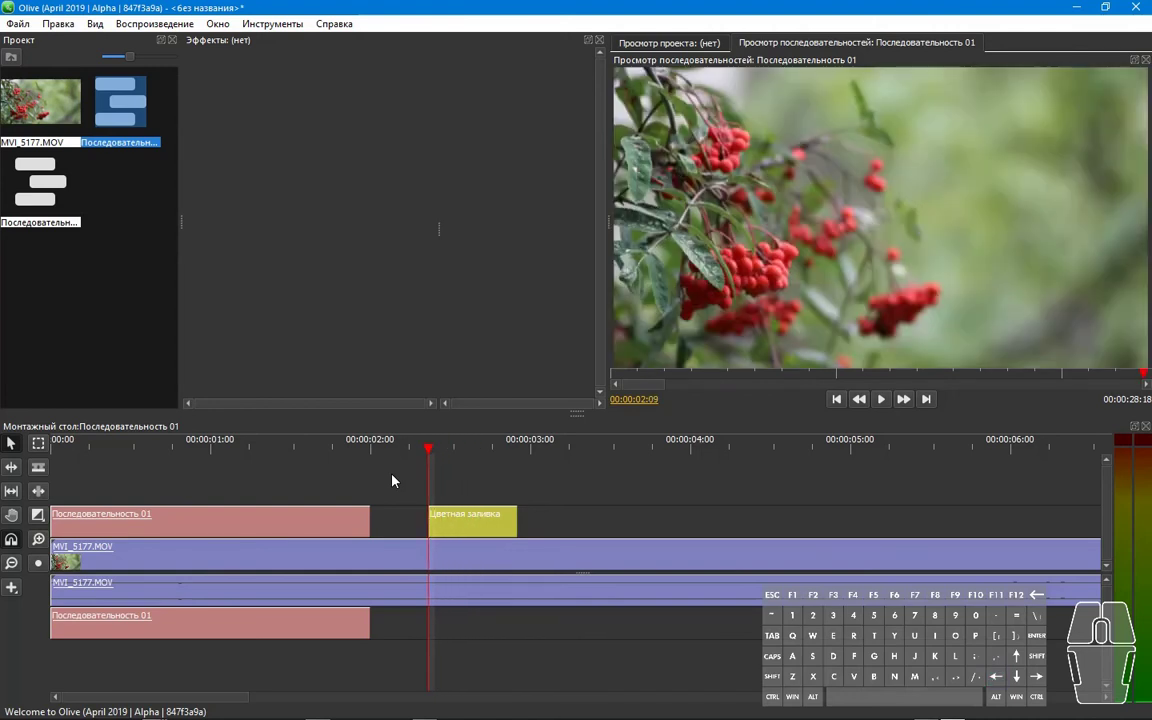
{"action": "left_click", "coordinate": [456, 519]}
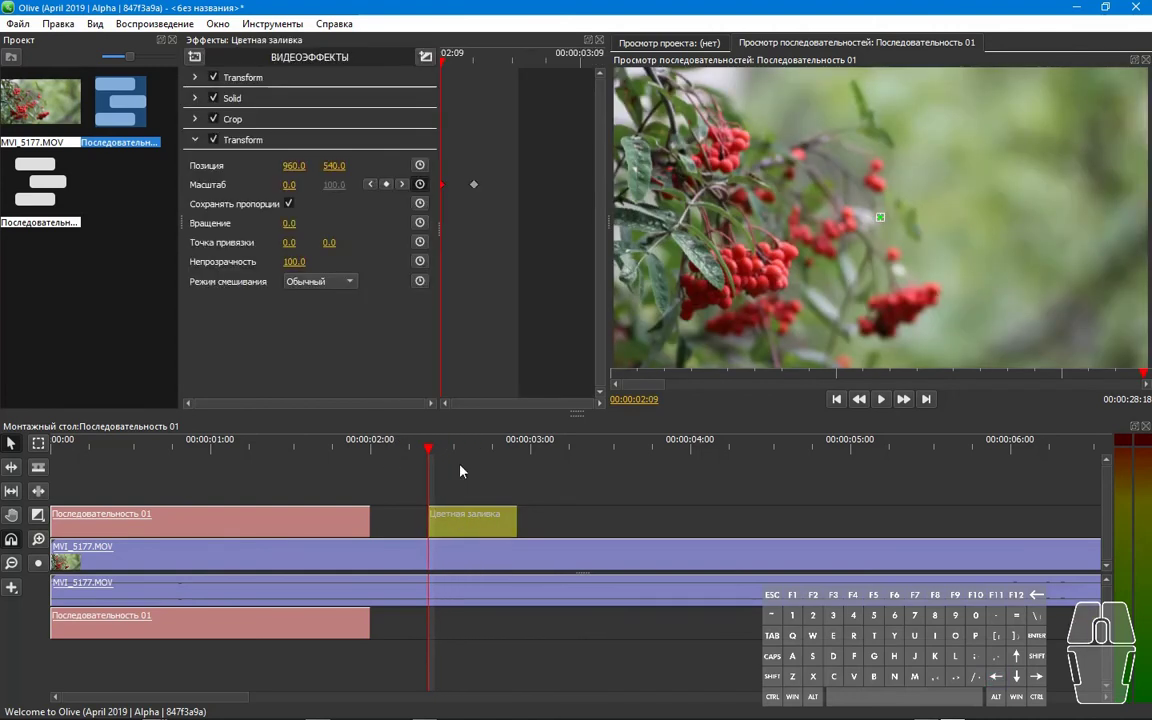
Change the interpolation of the second Transform's scale keyframes to the same round keyframe type as the Crop keyframes.
{"action": "left_click_drag", "start_coordinate": [501, 200], "coordinate": [470, 187]}
{"action": "right_click", "coordinate": [474, 189]}
{"action": "left_click", "coordinate": [455, 191]}
Shift all the Crop keyframes two frames earlier so that the first set sits at 00:00:02:11.
{"action": "left_click", "coordinate": [194, 139]}
{"action": "left_click", "coordinate": [194, 119]}
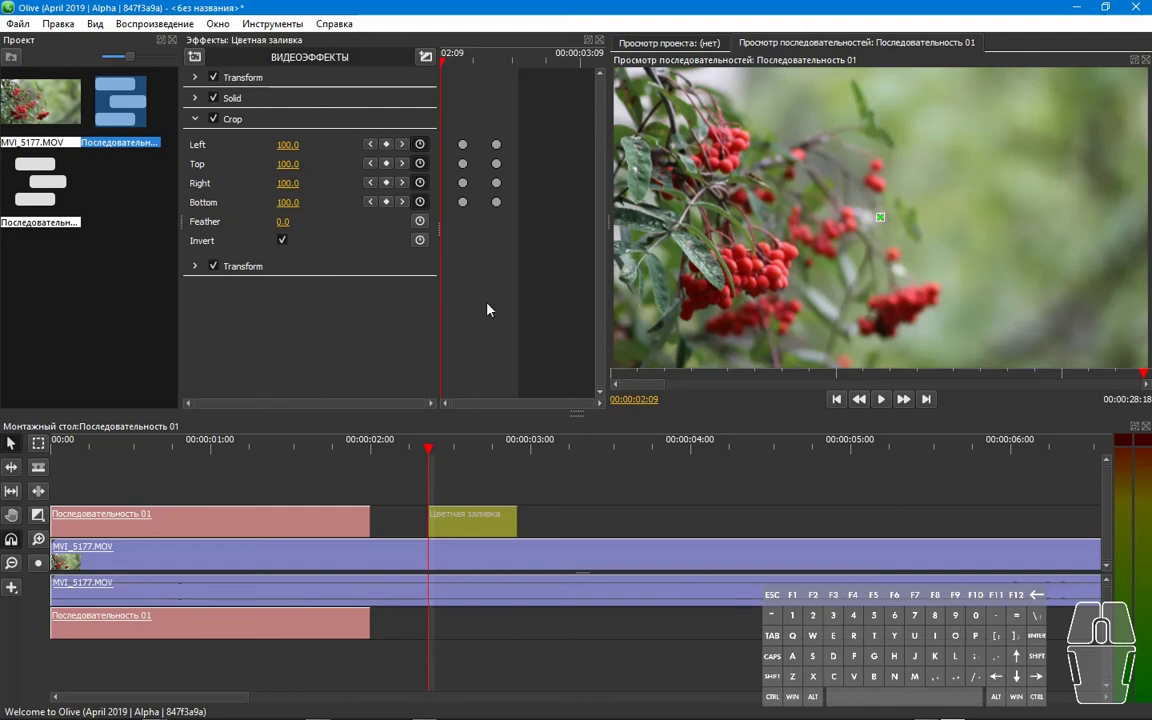
{"action": "left_click", "coordinate": [453, 117]}
{"action": "left_click", "coordinate": [450, 60]}
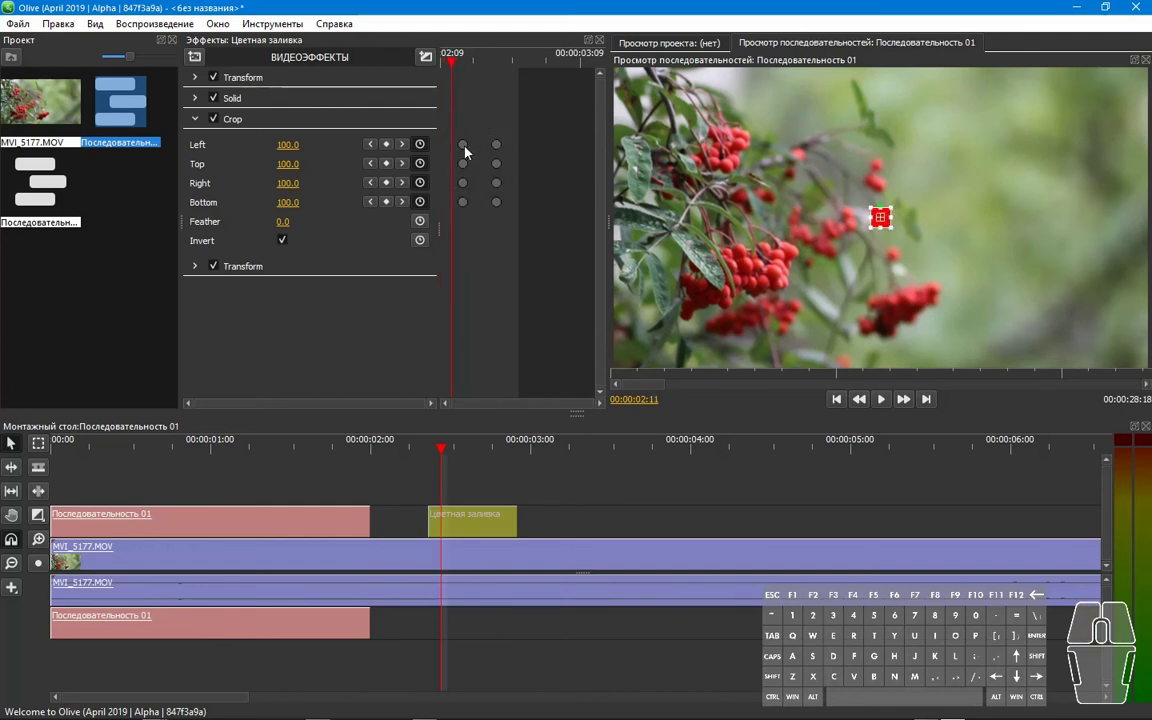
{"action": "left_click_drag", "start_coordinate": [463, 145], "coordinate": [452, 145]}
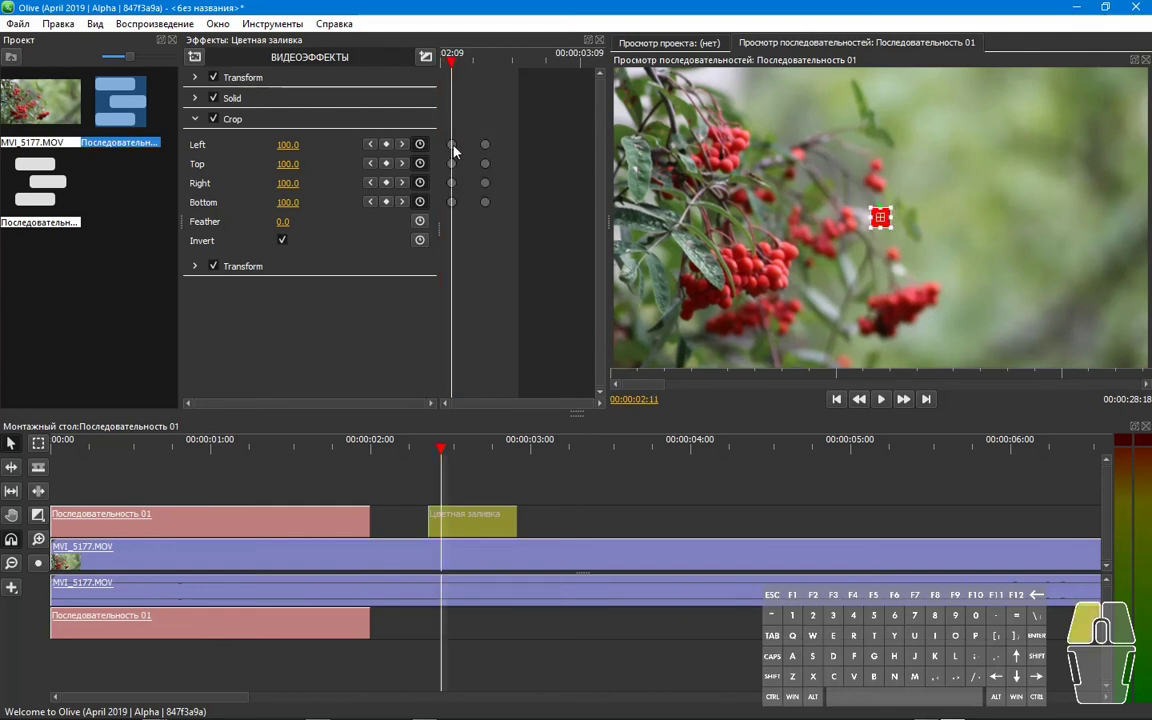
Deselect the clip, step frame by frame through the square's animation to 00:00:02:18, and return to the clip's start.
{"action": "left_click", "coordinate": [417, 487]}
{"action": "key", "text": "Left"}
{"action": "key", "text": "Right"}
{"action": "key", "text": "Right"}
{"action": "key", "text": "Right"}
{"action": "key", "text": "Right"}
{"action": "key", "text": "Right"}
{"action": "key", "text": "Right"}
{"action": "key", "text": "Right"}
{"action": "key", "text": "Right"}
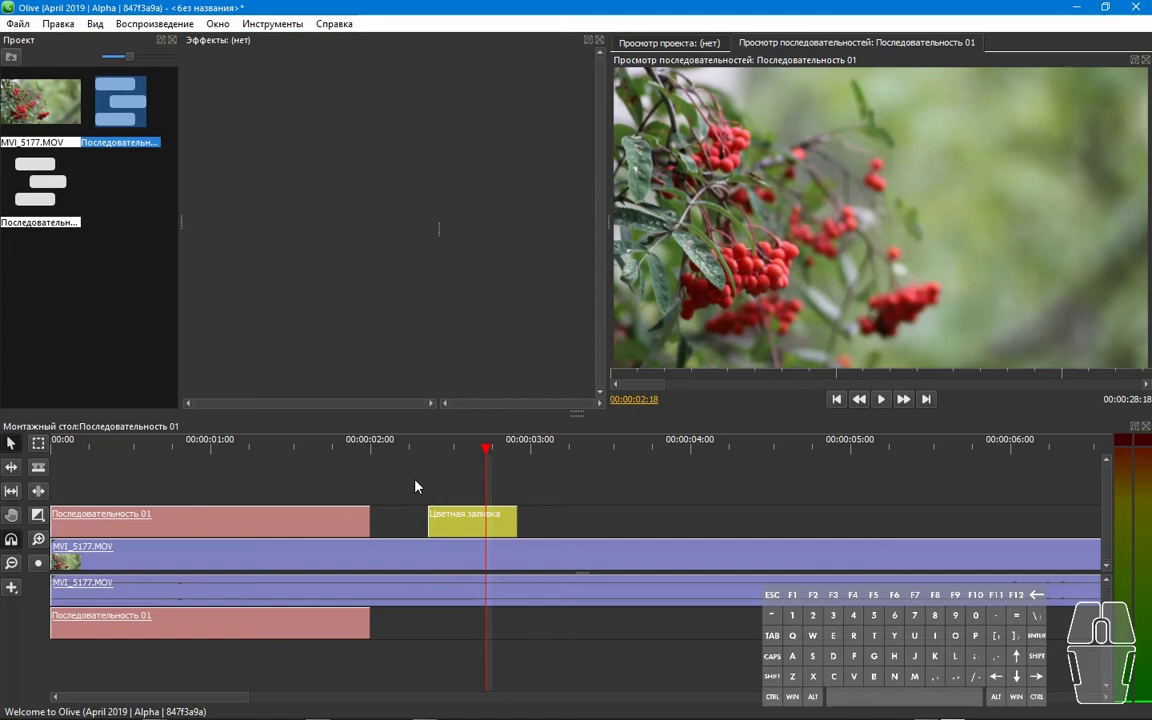
{"action": "key", "text": "Up"}
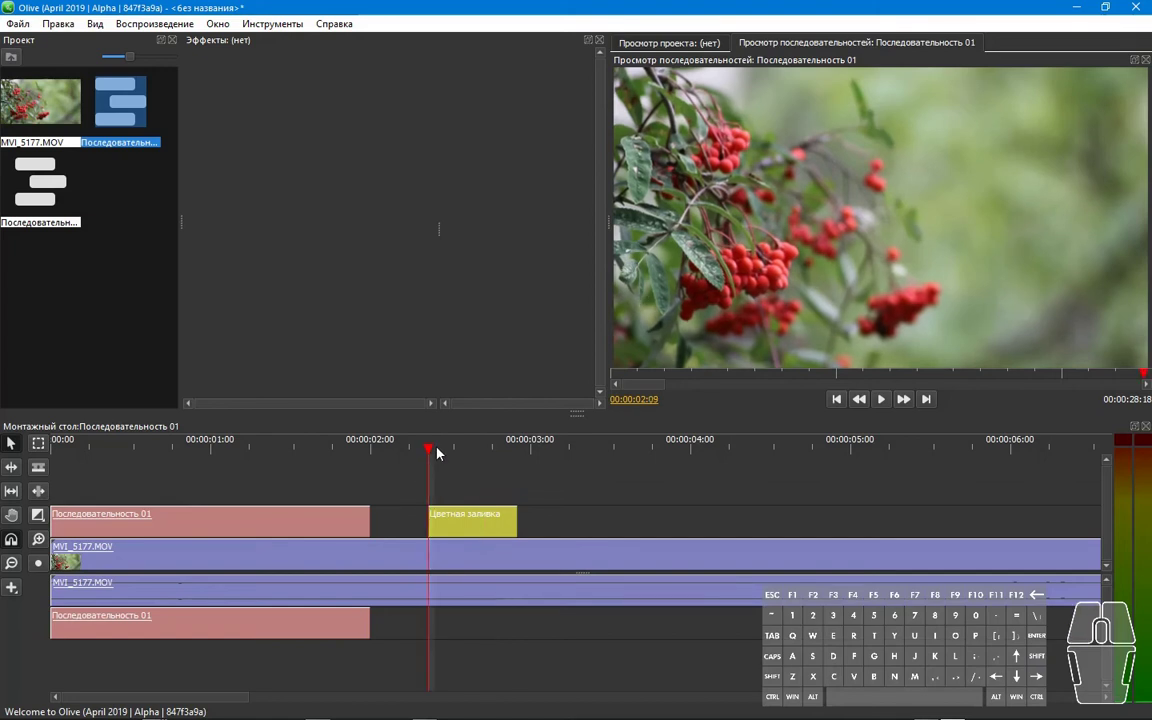
Set the colour fill's first Transform rotation to 50 at 00:00:02:16 and enable keyframing for it.
{"action": "left_click", "coordinate": [445, 532]}
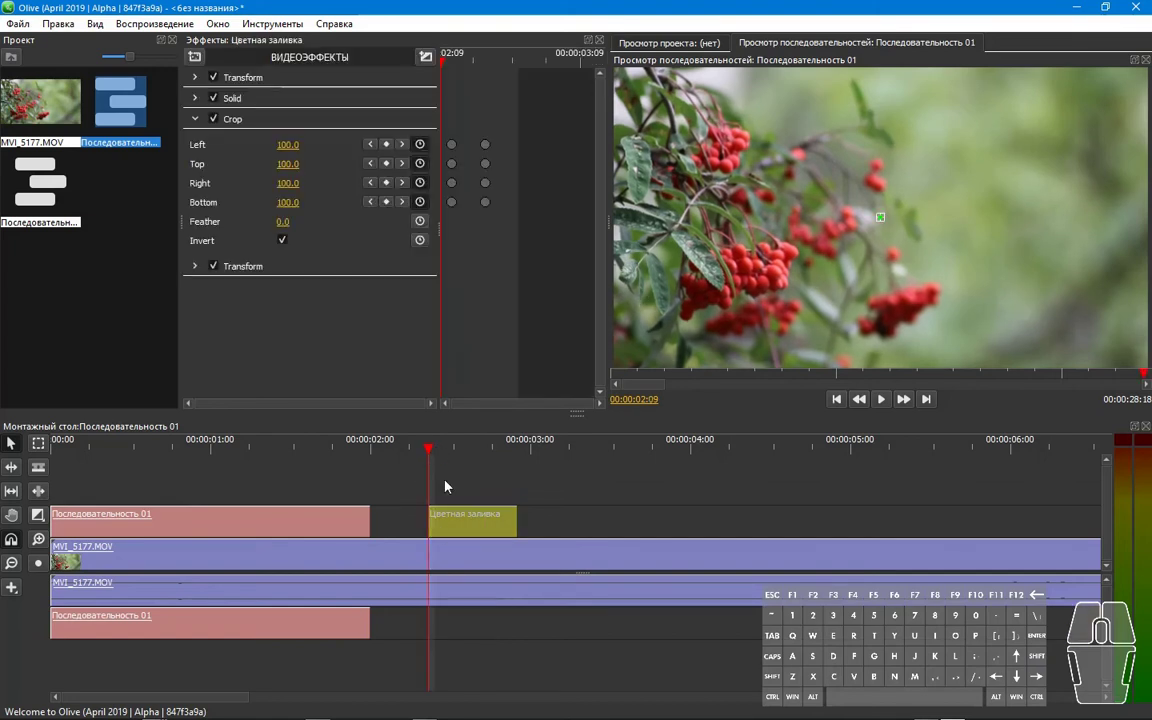
{"action": "left_click", "coordinate": [196, 119]}
{"action": "left_click", "coordinate": [194, 79]}
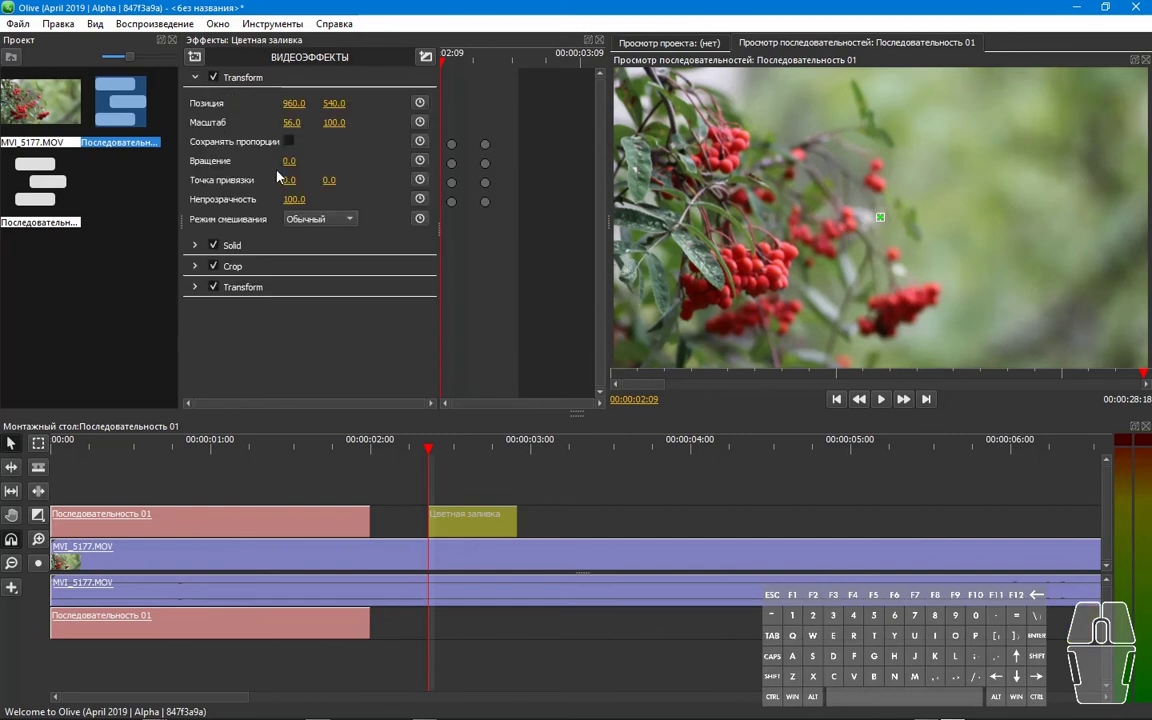
{"action": "left_click", "coordinate": [473, 445]}
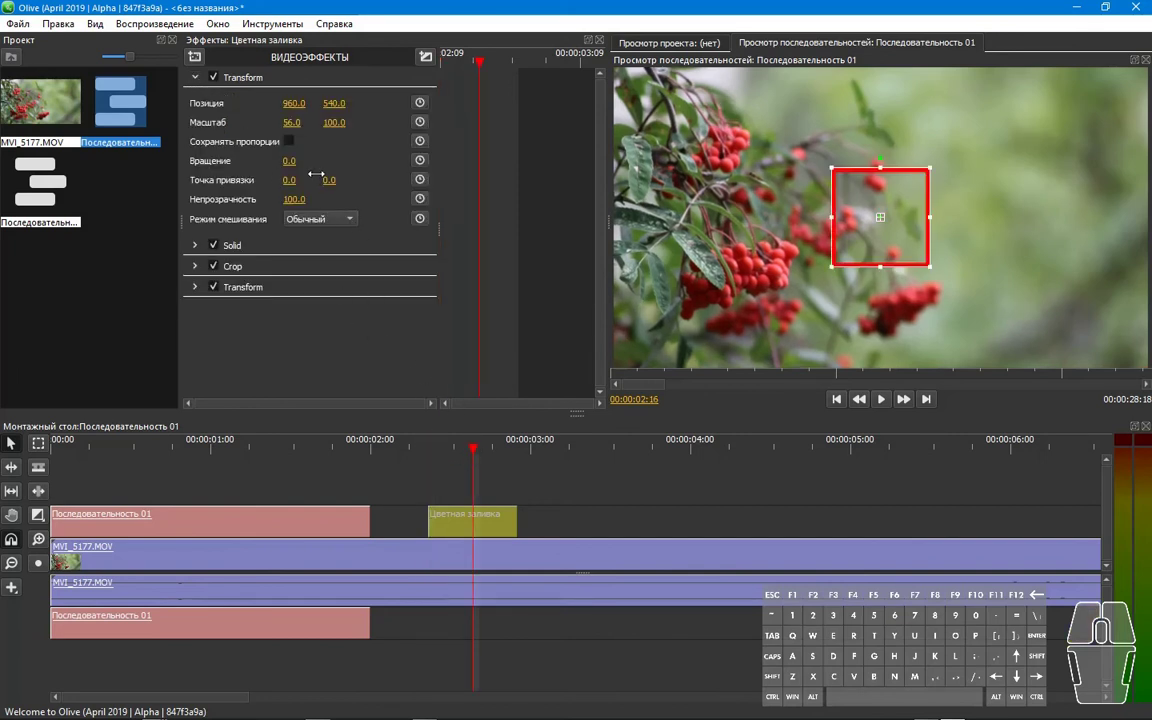
{"action": "left_click_drag", "start_coordinate": [290, 163], "coordinate": [345, 163]}
{"action": "left_click", "coordinate": [420, 160]}
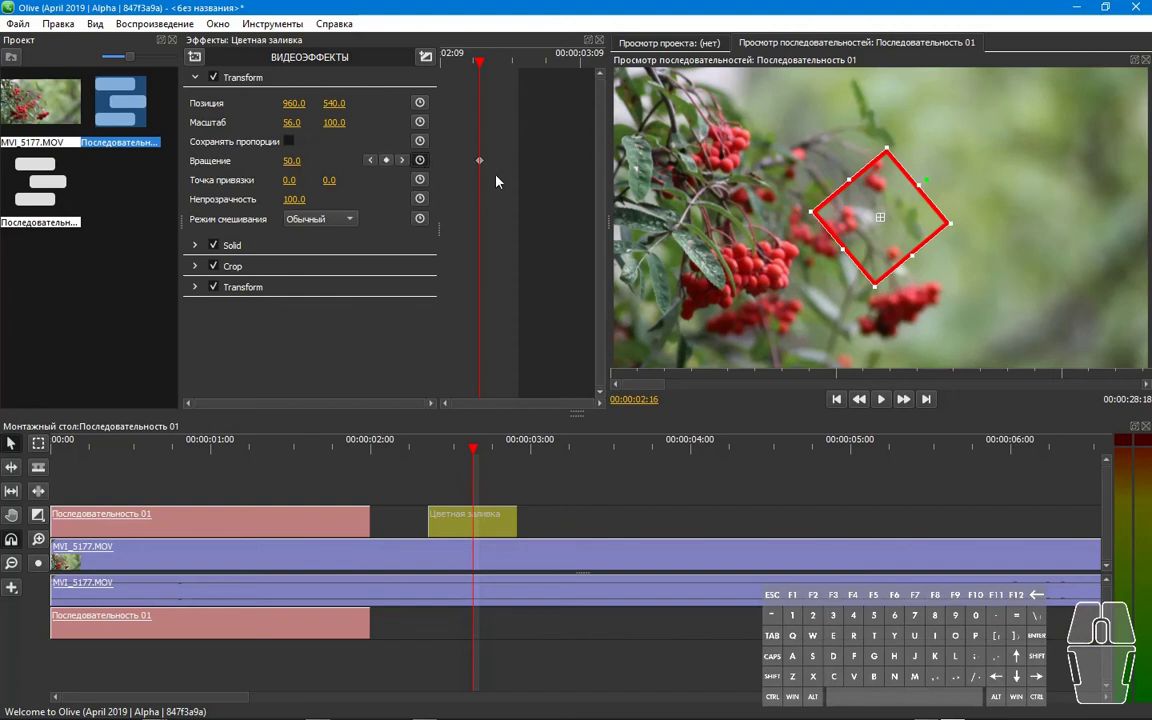
Keyframe the first Transform's rotation at -225 on 00:00:02:12.
{"action": "left_click", "coordinate": [498, 89]}
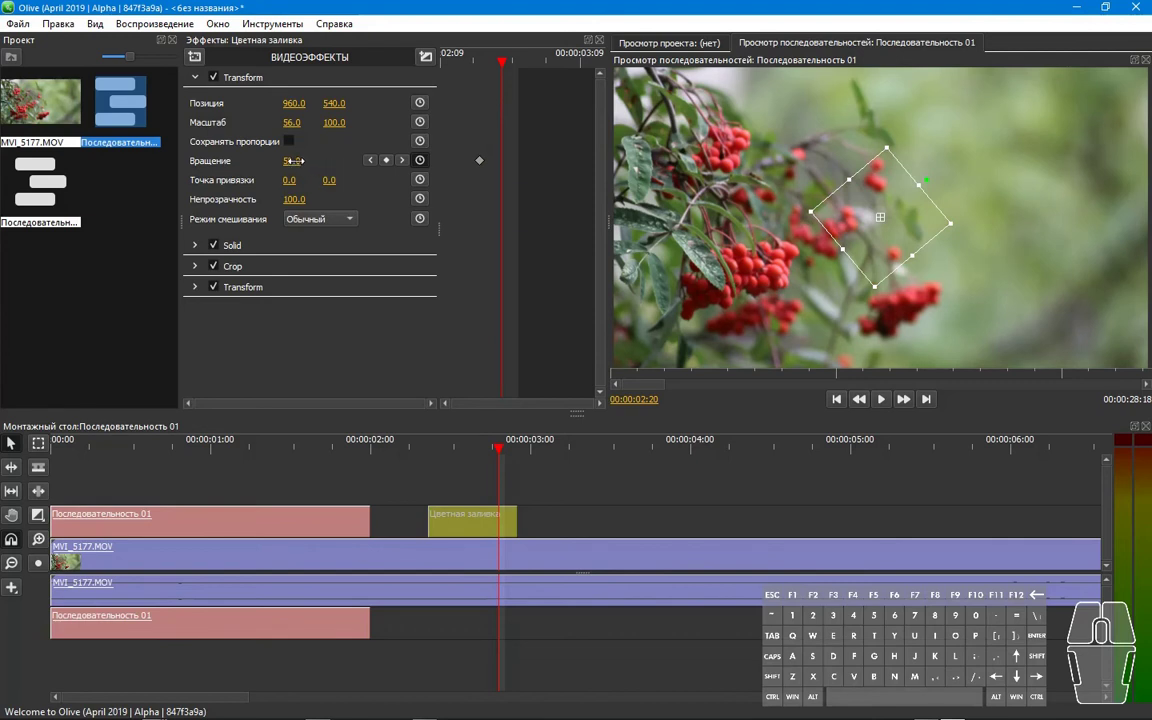
{"action": "key", "text": "Left"}
{"action": "key", "text": "Left"}
{"action": "key", "text": "Left"}
{"action": "key", "text": "Left"}
{"action": "key", "text": "Left"}
{"action": "key", "text": "Left"}
{"action": "key", "text": "Left"}
{"action": "key", "text": "Left"}
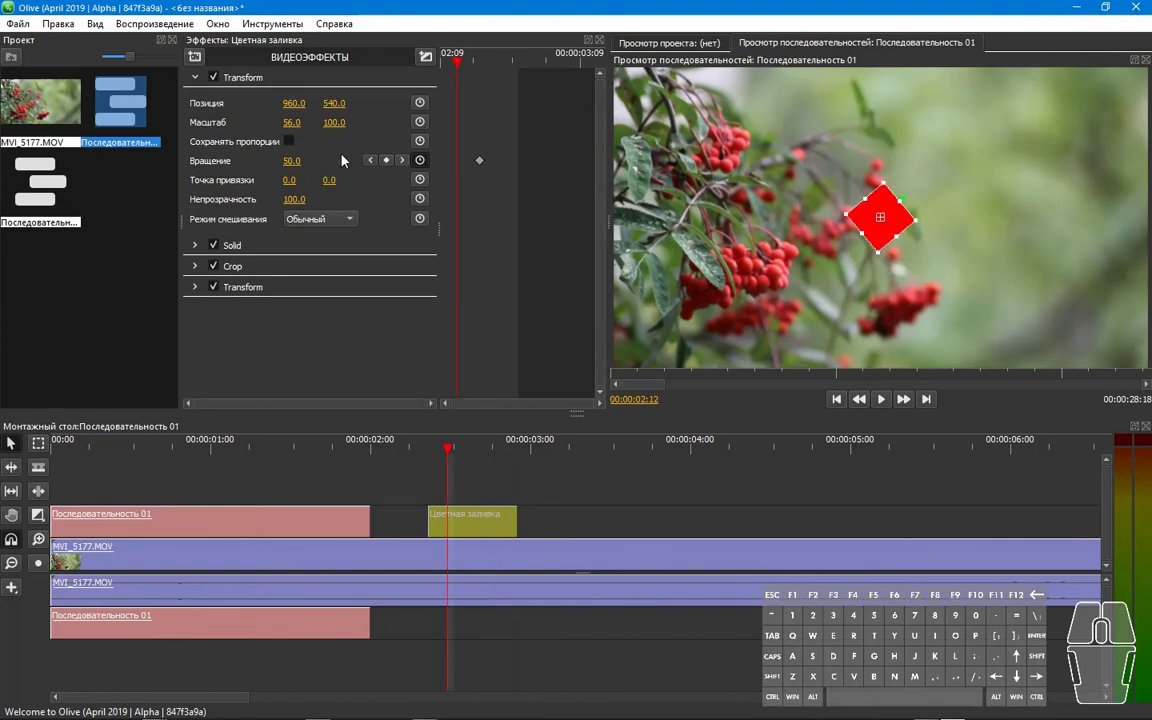
{"action": "left_click_drag", "start_coordinate": [298, 160], "coordinate": [205, 160]}
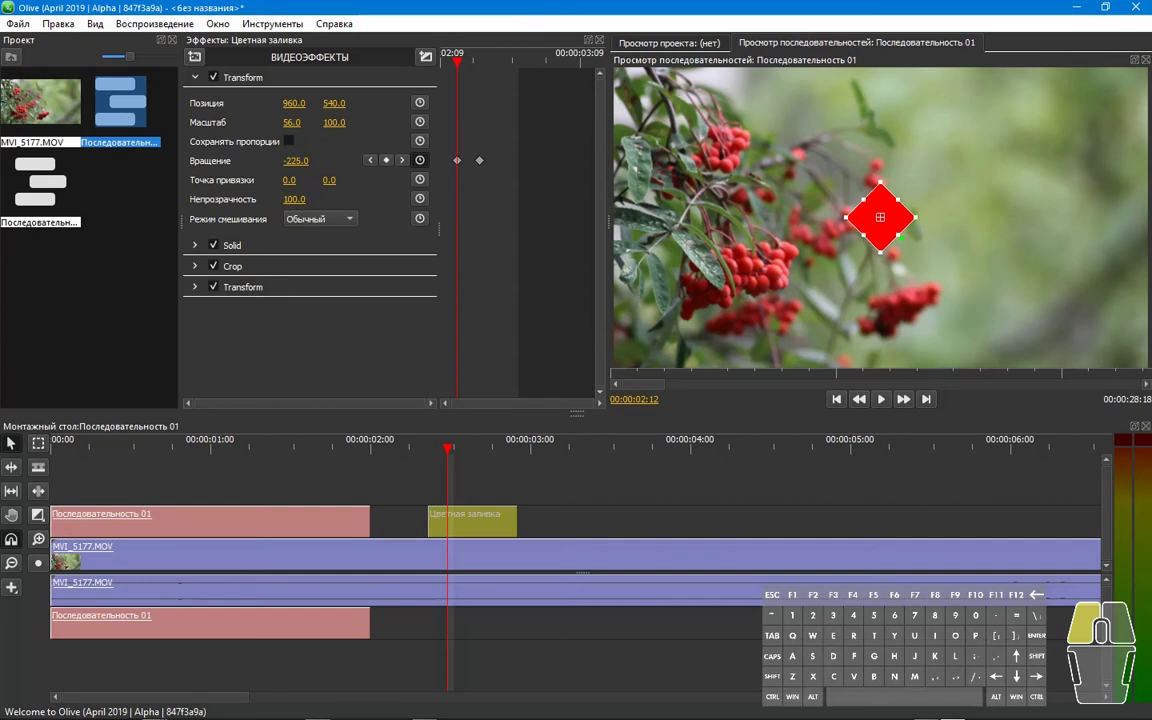
Play the rotating square's animation from 00:00:02:06 with the clip deselected.
{"action": "left_click", "coordinate": [409, 482]}
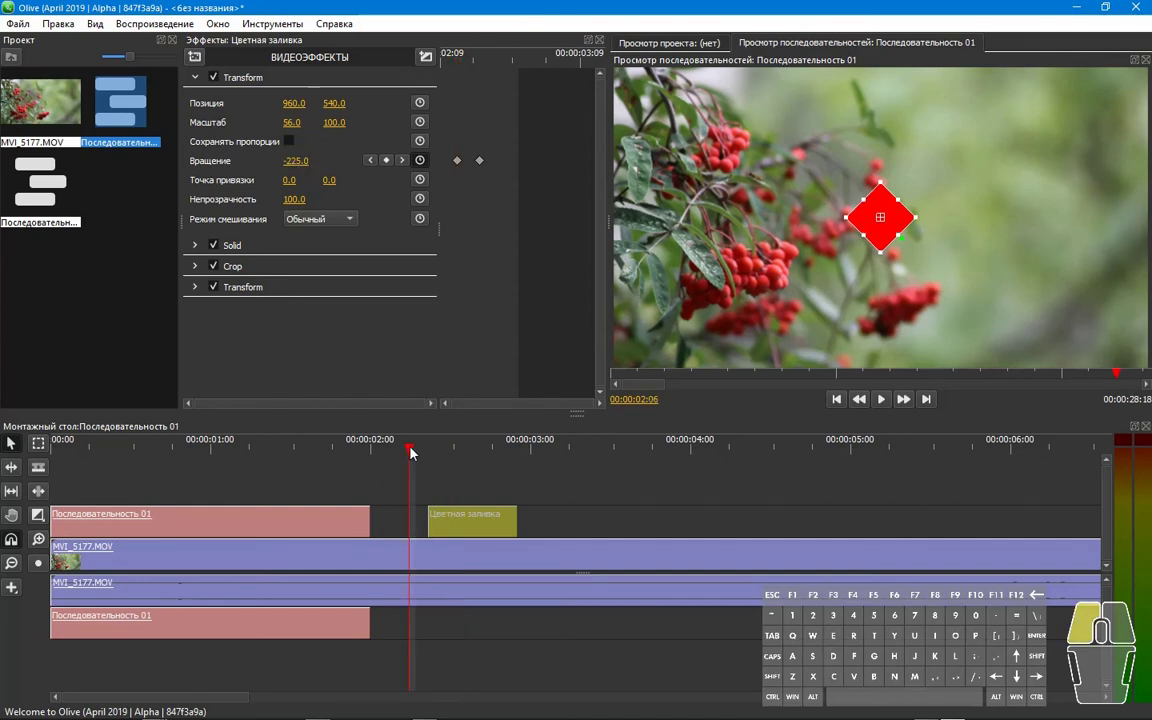
{"action": "left_click", "coordinate": [457, 489]}
{"action": "key", "text": "space"}
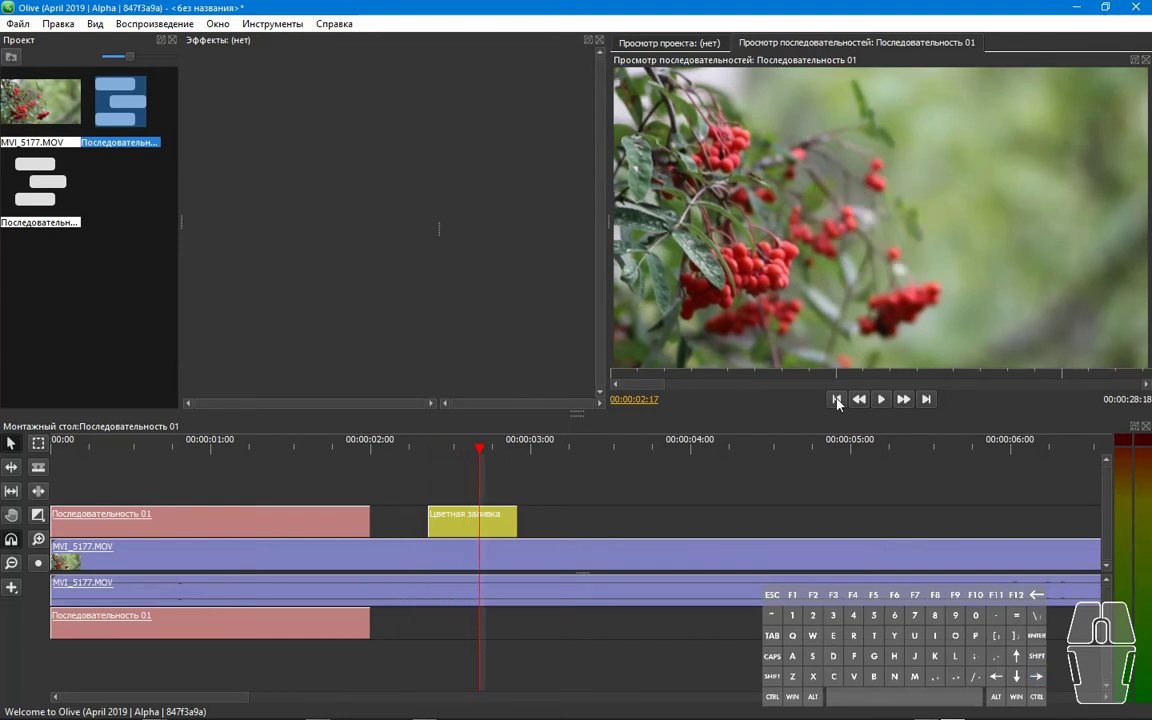
Reselect the colour fill and enable keyframing of its Solid colour at 00:00:02:11, keeping the red.
{"action": "left_click", "coordinate": [497, 520]}
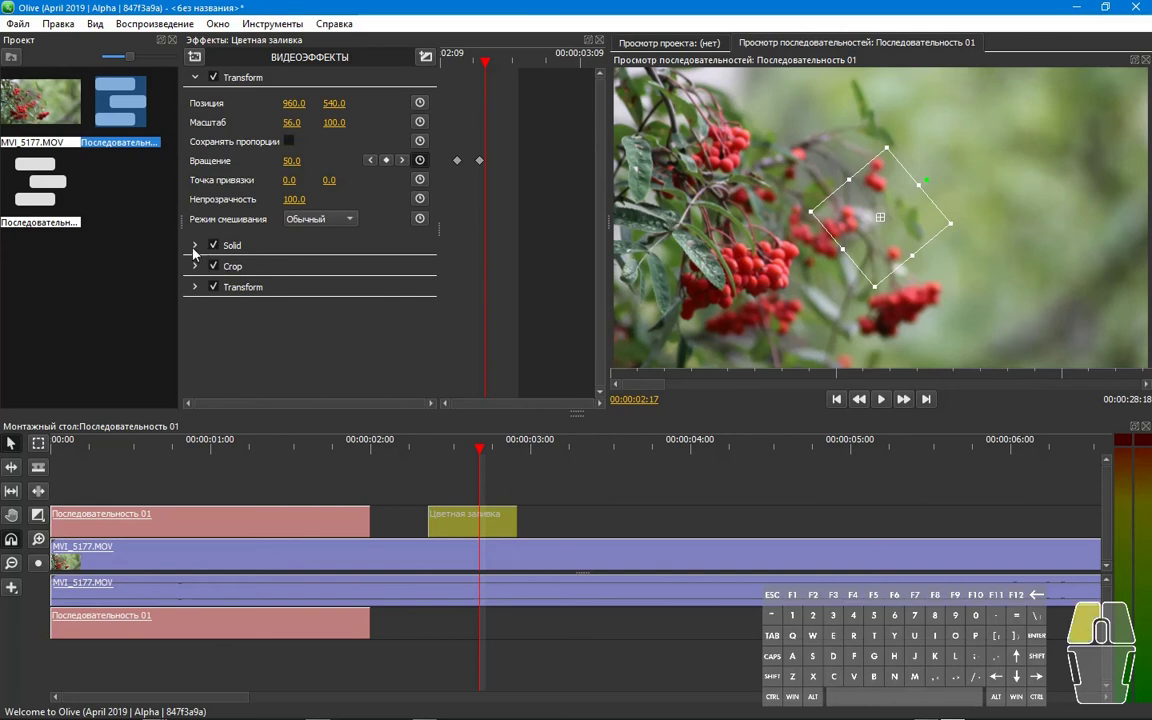
{"action": "left_click", "coordinate": [214, 245]}
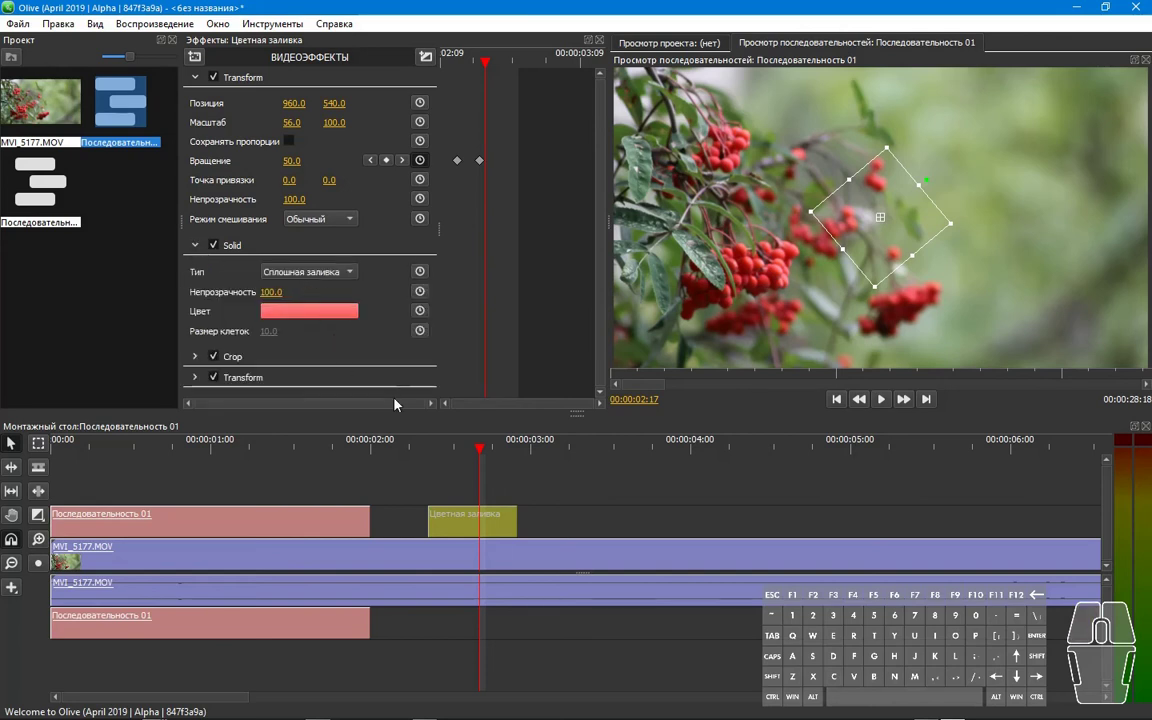
{"action": "left_click", "coordinate": [429, 444]}
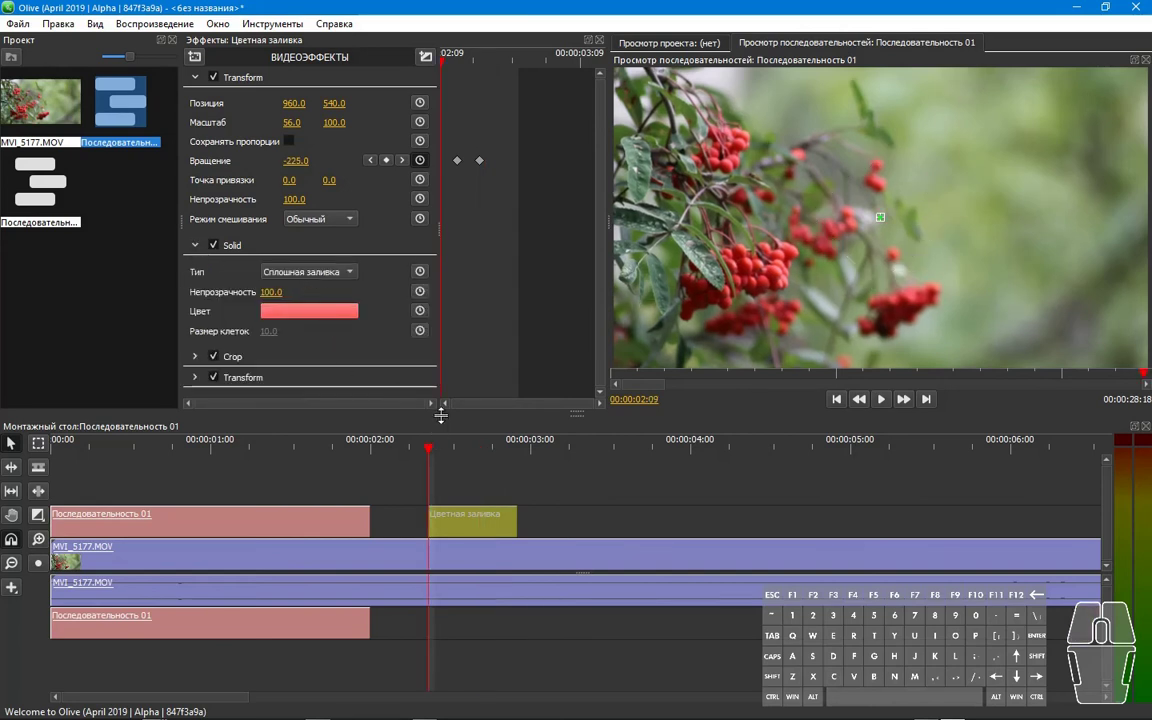
{"action": "key", "text": "Right"}
{"action": "key", "text": "Right"}
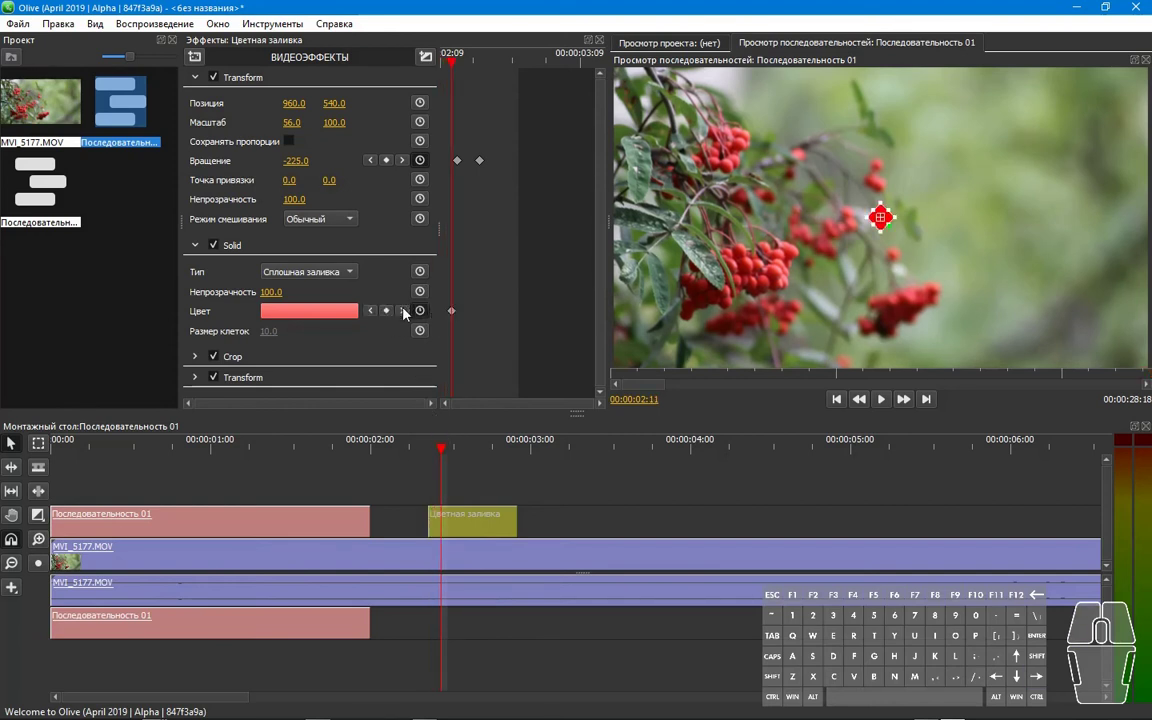
Keyframe the Solid colour as white (#ffffff) at 00:00:02:14.
{"action": "key", "text": "Right"}
{"action": "key", "text": "Right"}
{"action": "key", "text": "Right"}
{"action": "left_click", "coordinate": [341, 320]}
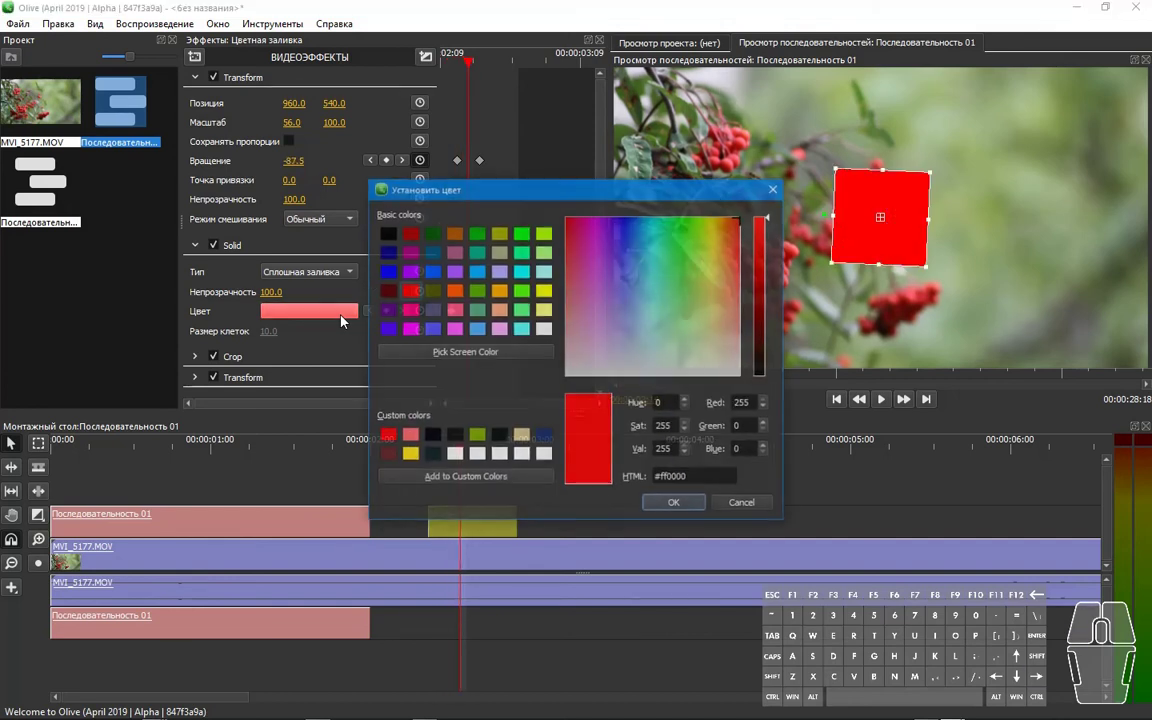
{"action": "left_click", "coordinate": [543, 328]}
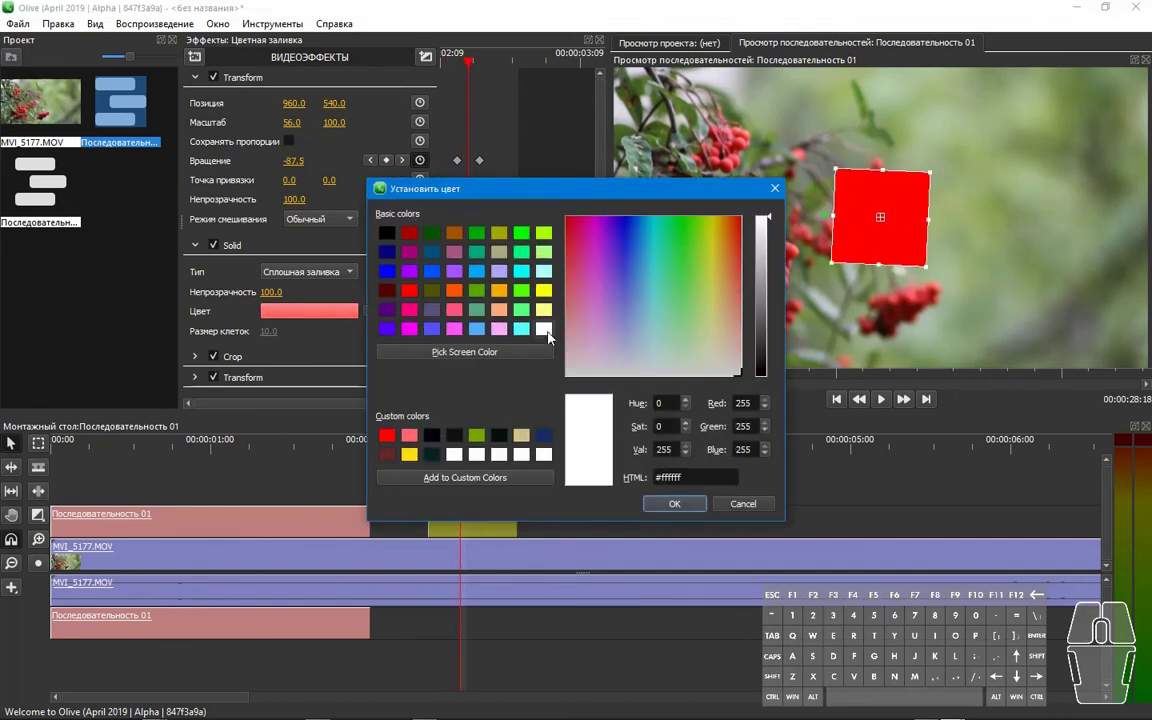
{"action": "left_click", "coordinate": [646, 504]}
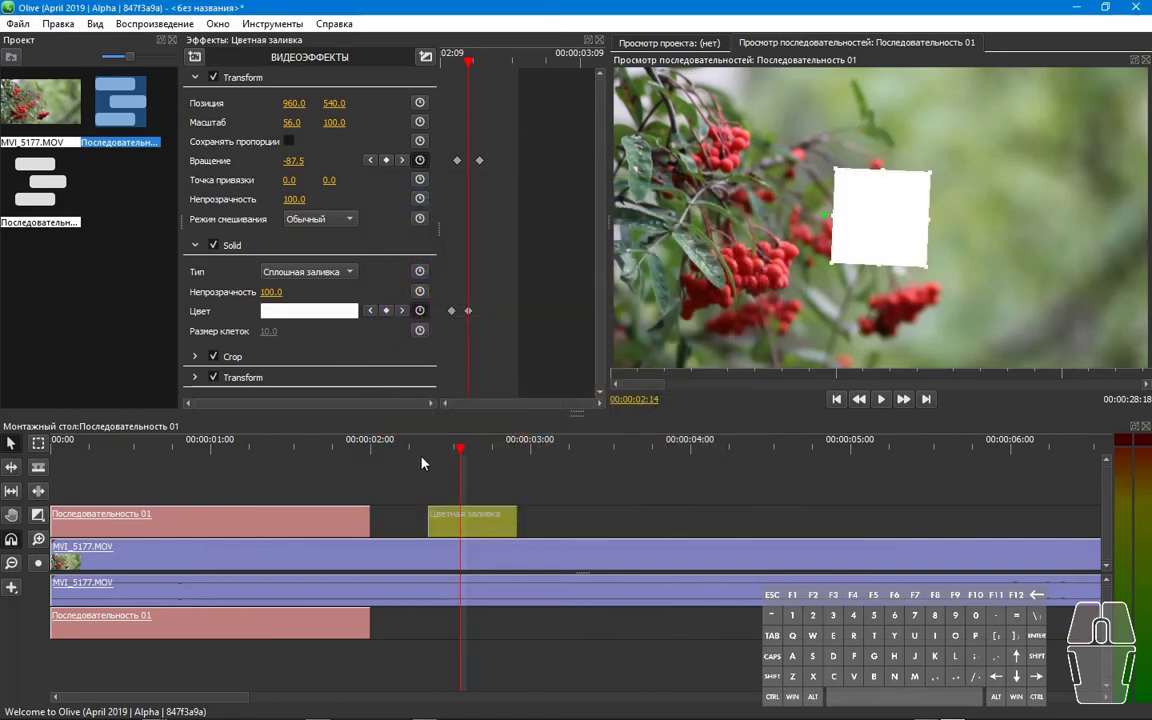
Play the square's red-to-white animation from 00:00:02:07 with the clip deselected.
{"action": "key", "text": "Left"}
{"action": "key", "text": "Left"}
{"action": "key", "text": "Left"}
{"action": "key", "text": "Left"}
{"action": "key", "text": "Left"}
{"action": "key", "text": "Left"}
{"action": "key", "text": "Left"}
{"action": "left_click", "coordinate": [463, 481]}
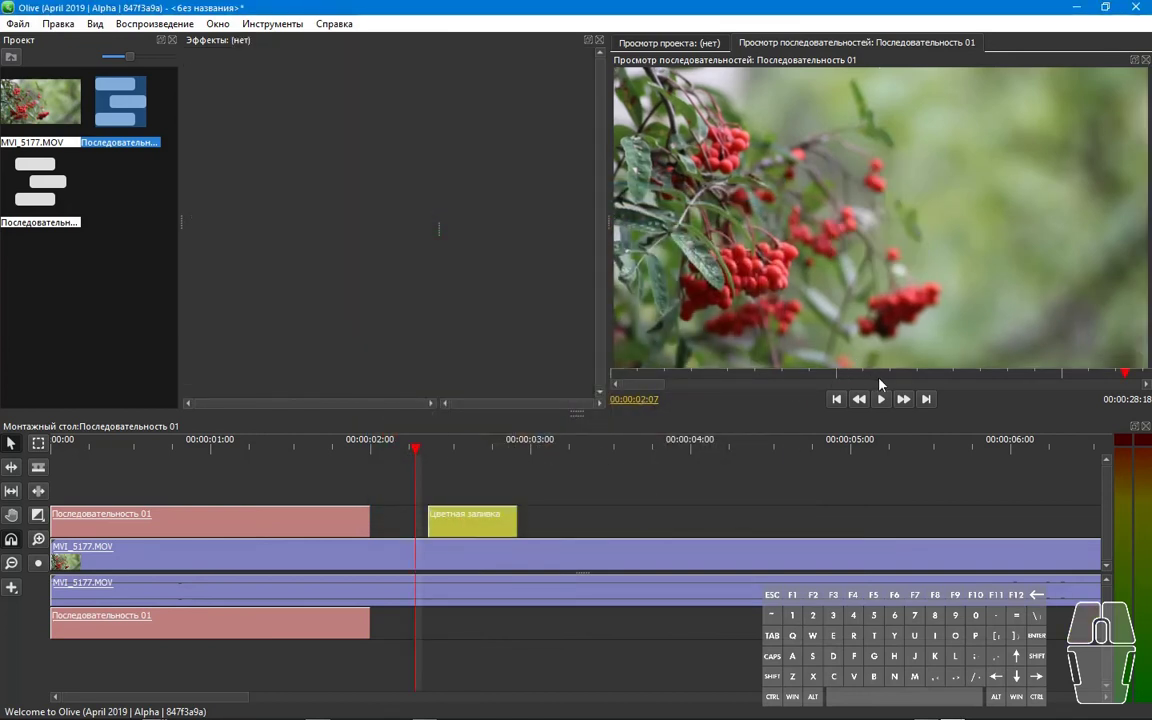
{"action": "left_click", "coordinate": [881, 398]}
{"action": "left_click", "coordinate": [881, 398]}
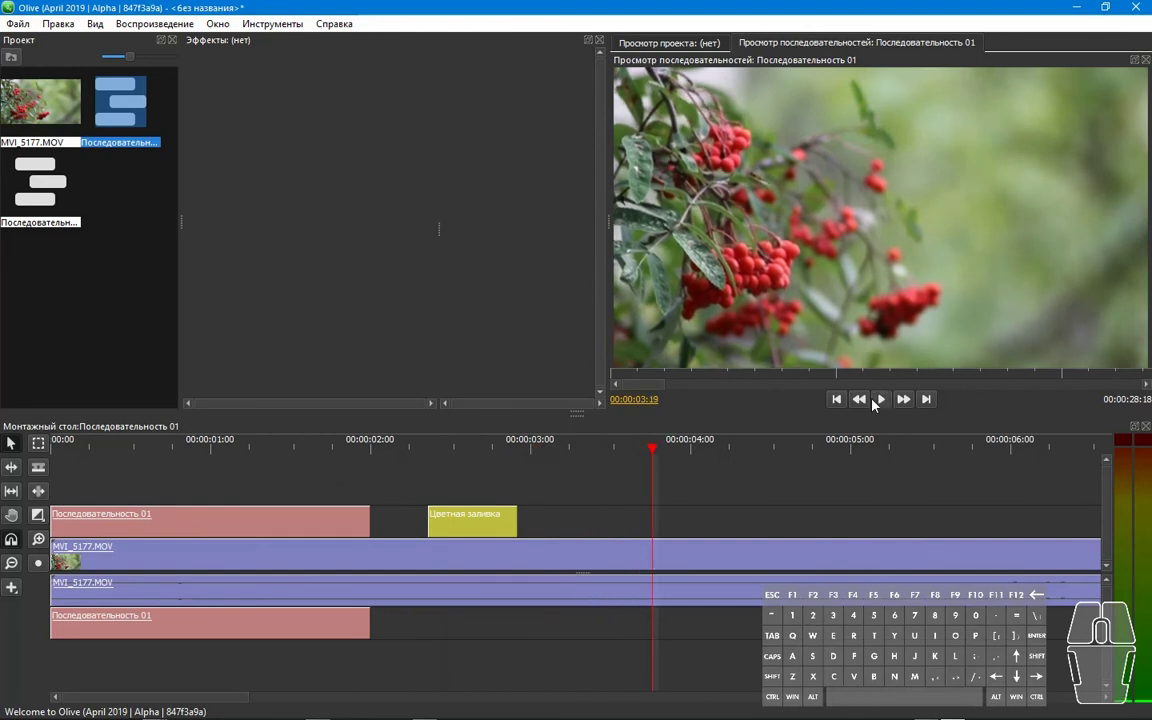
Duplicate the colour fill by copy and paste, and place the copy on the track above, starting at 00:00:02:14.
{"action": "left_click", "coordinate": [475, 449]}
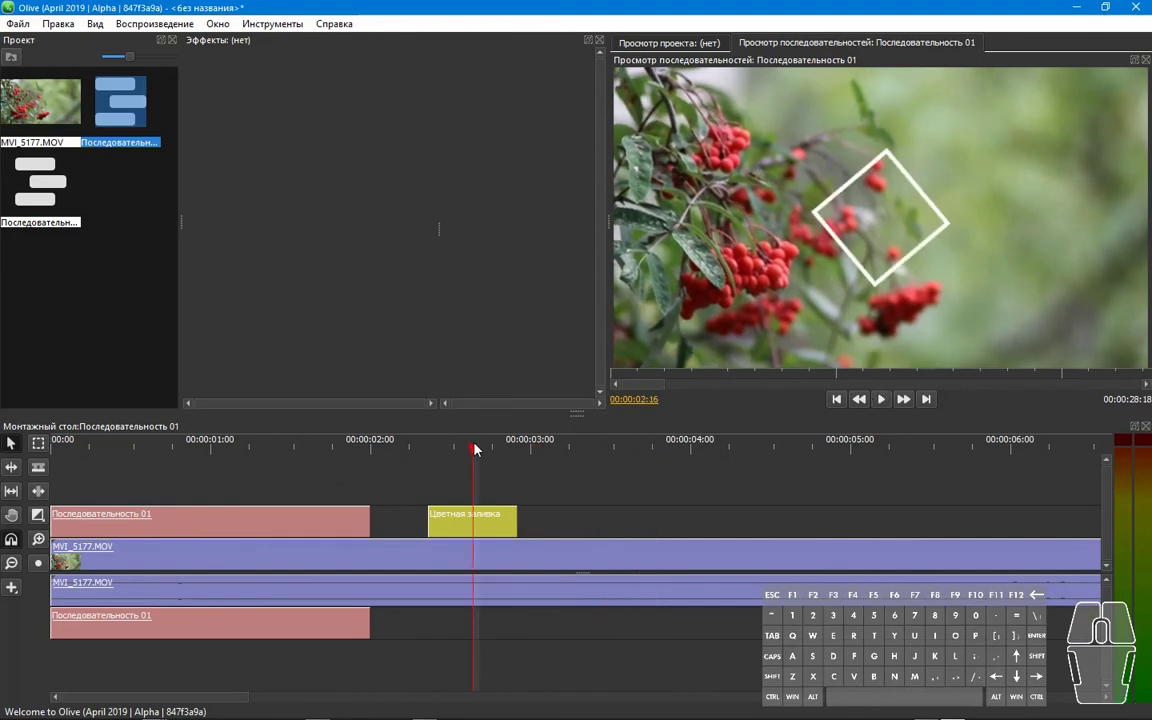
{"action": "right_click", "coordinate": [478, 520]}
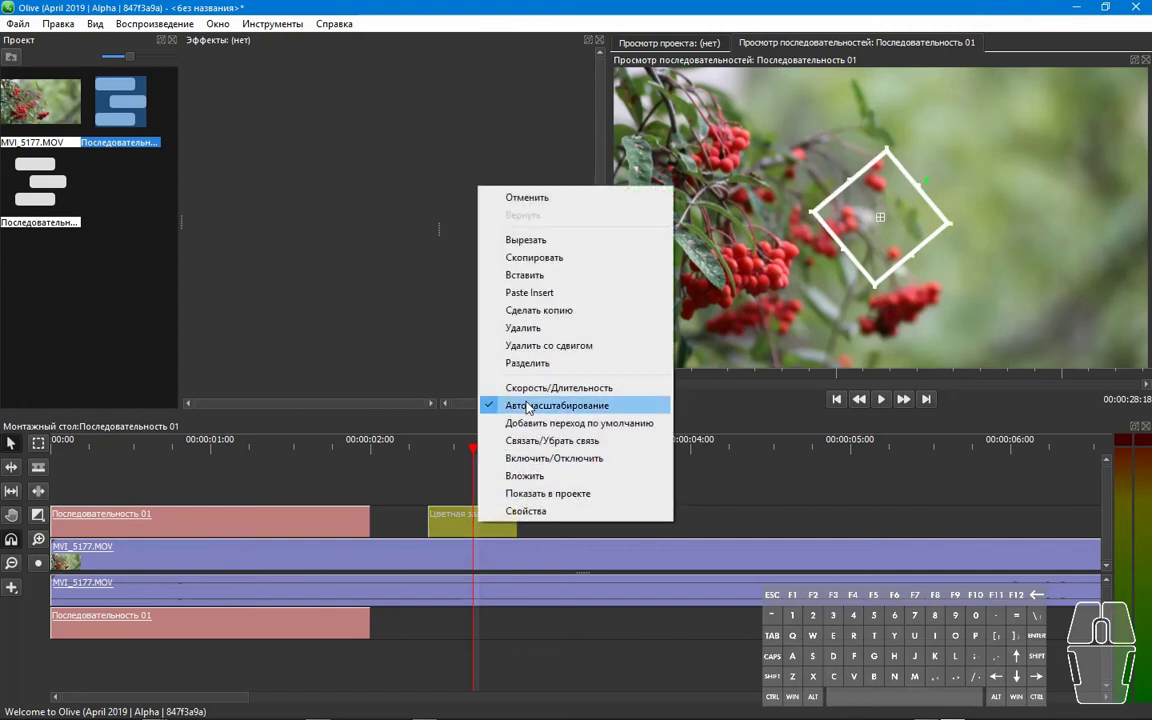
{"action": "left_click", "coordinate": [548, 257]}
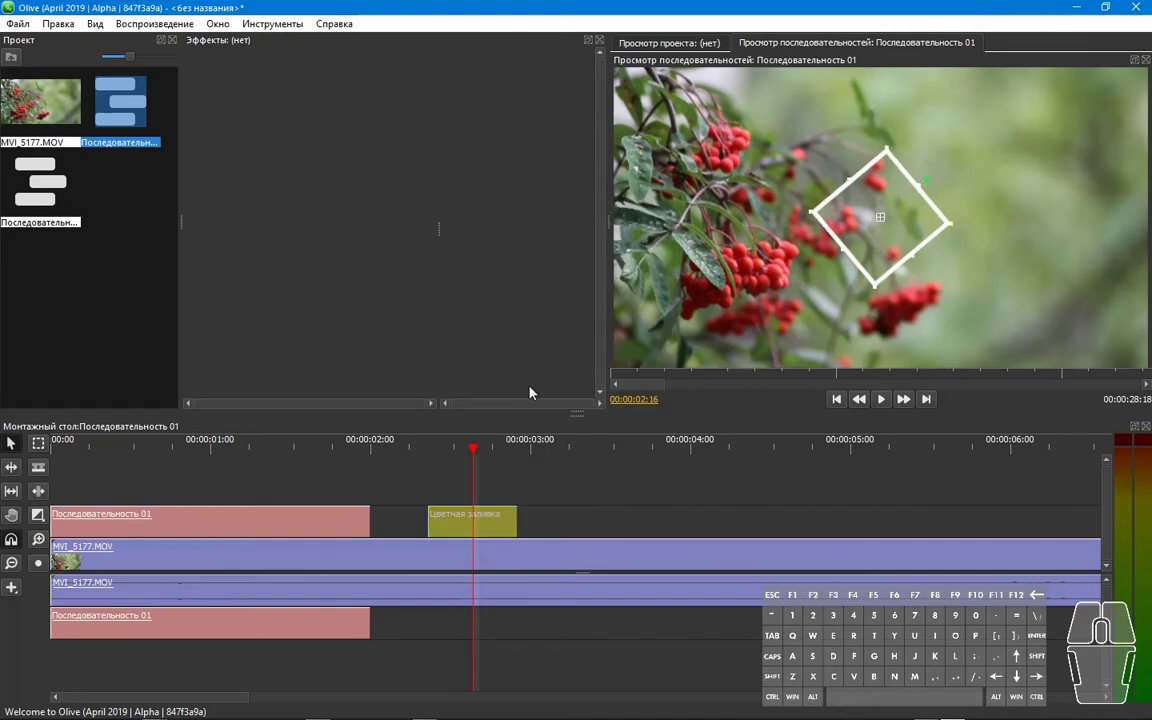
{"action": "left_click", "coordinate": [531, 456]}
{"action": "right_click", "coordinate": [550, 507]}
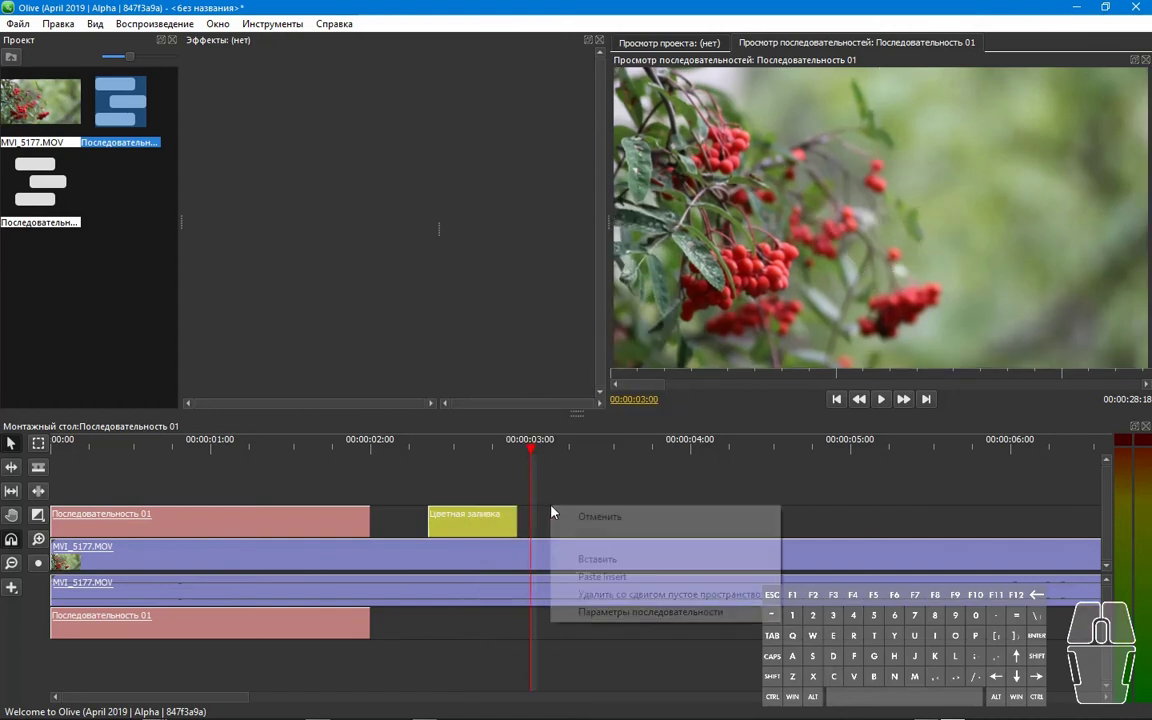
{"action": "left_click", "coordinate": [590, 558]}
{"action": "left_click_drag", "start_coordinate": [566, 516], "coordinate": [494, 487]}
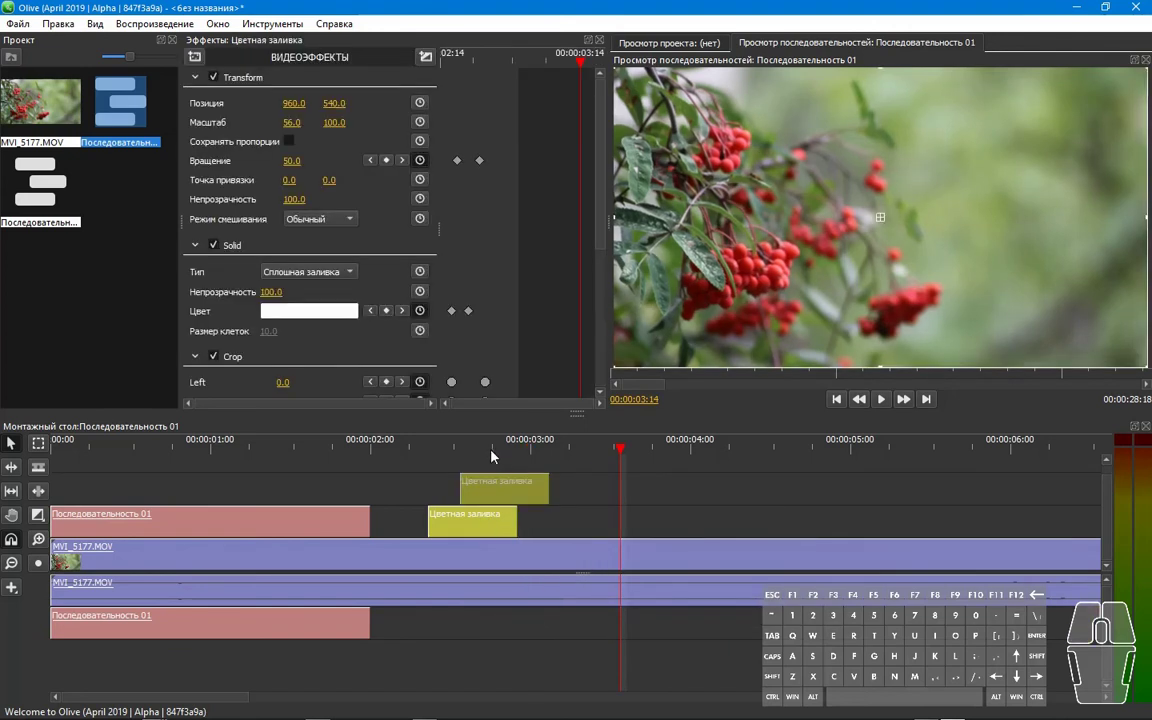
Set the copied colour fill's first Transform X position to 1565, checking it at 00:00:02:19.
{"action": "left_click", "coordinate": [490, 450]}
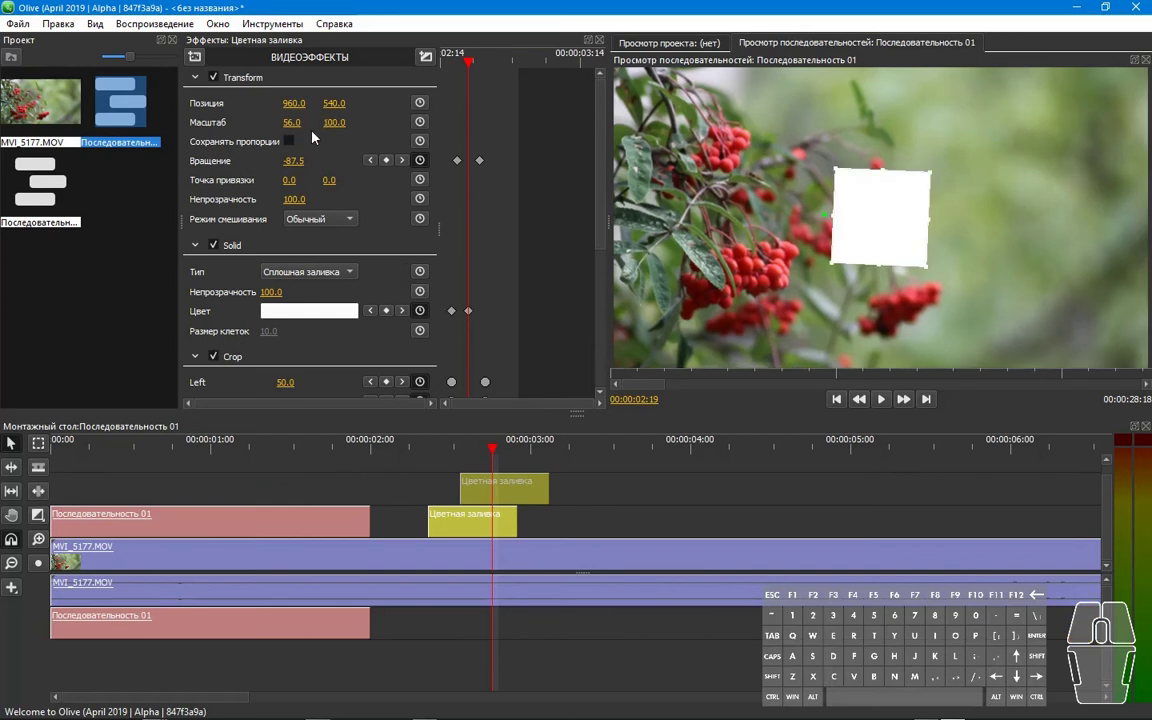
{"action": "left_click_drag", "start_coordinate": [283, 103], "coordinate": [420, 103]}
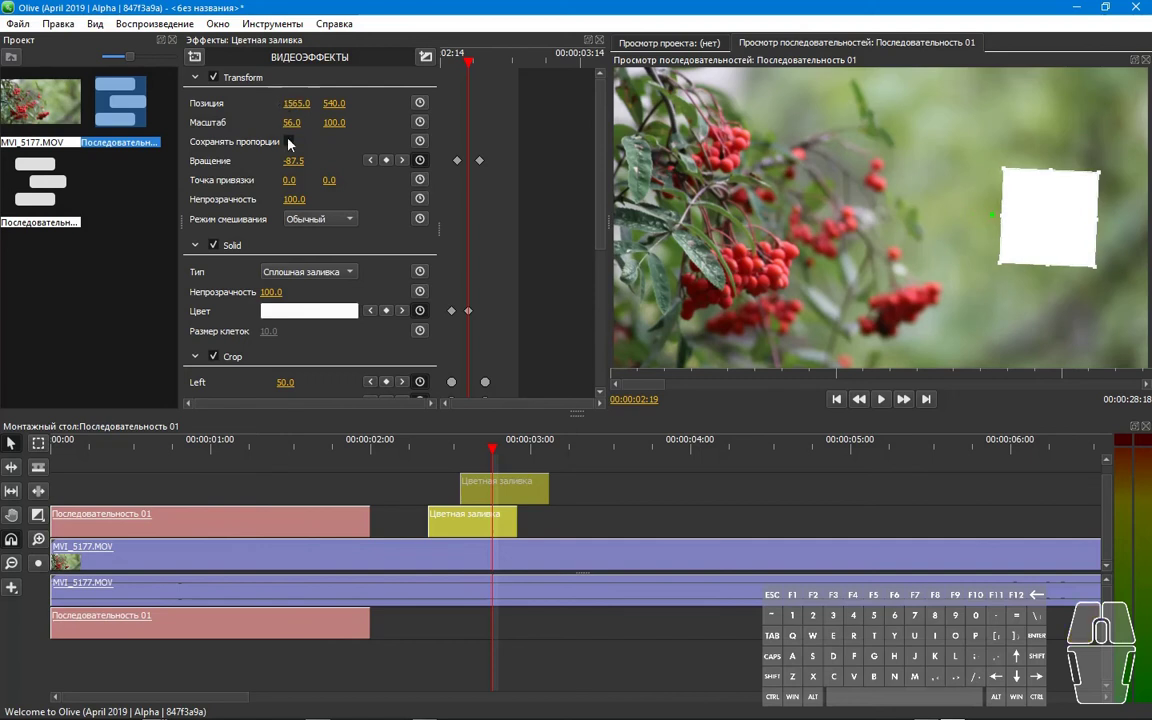
Try reducing the copy's second Transform scale to 17.6 at 00:00:02:19, and undo that scale change.
{"action": "left_click", "coordinate": [195, 77]}
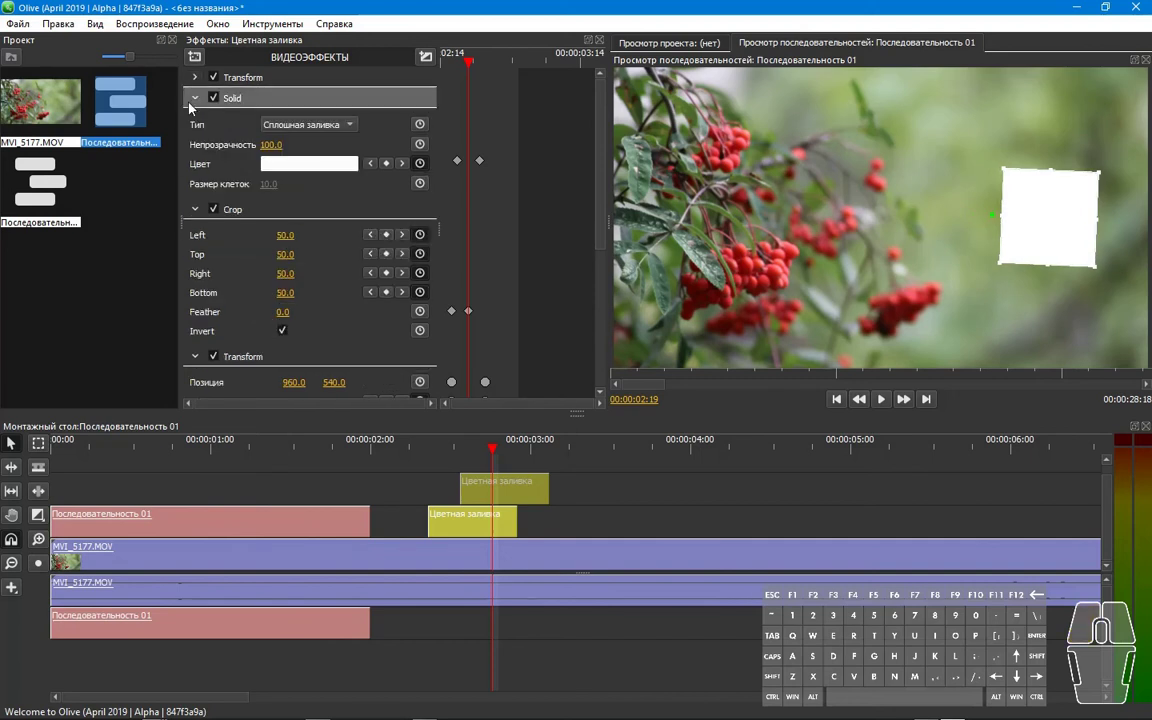
{"action": "left_click", "coordinate": [194, 98]}
{"action": "left_click", "coordinate": [195, 119]}
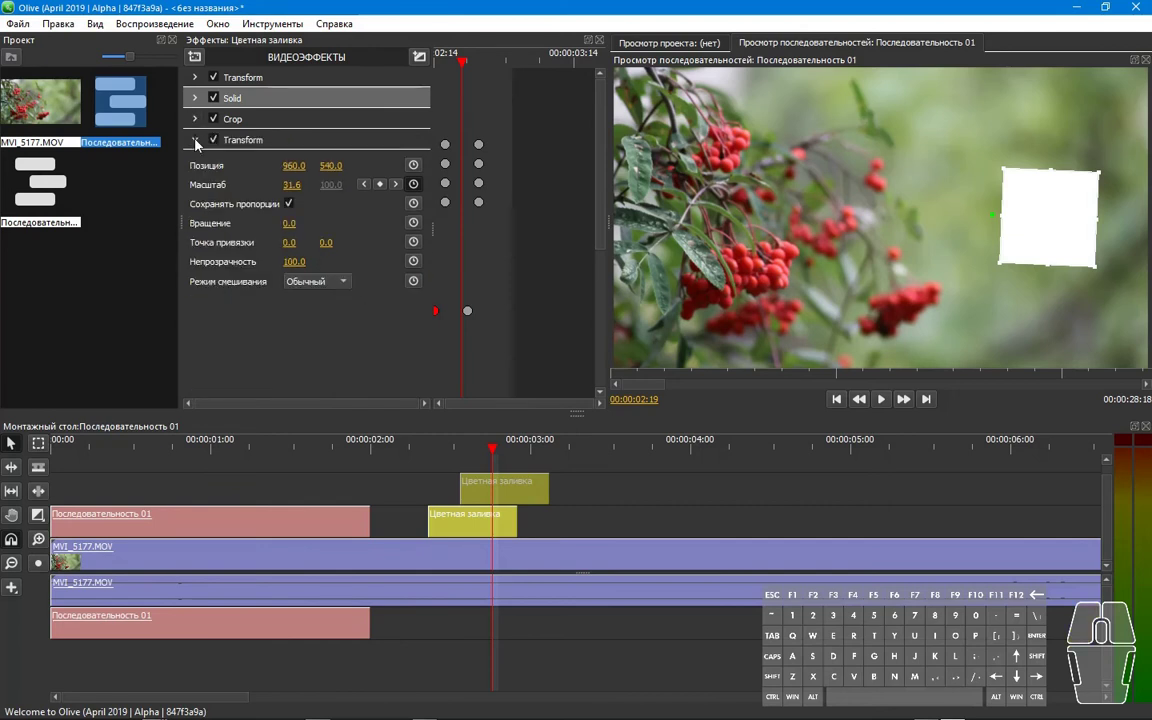
{"action": "left_click_drag", "start_coordinate": [290, 184], "coordinate": [267, 184]}
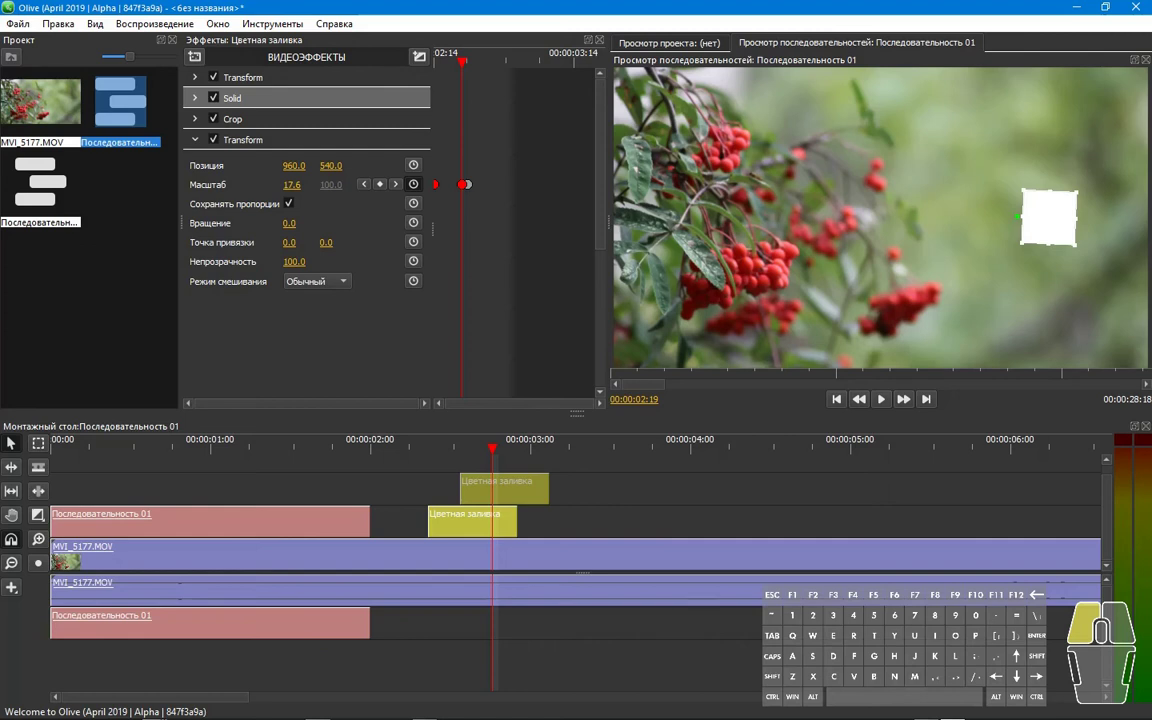
{"action": "left_click", "coordinate": [58, 23]}
{"action": "left_click", "coordinate": [66, 41]}
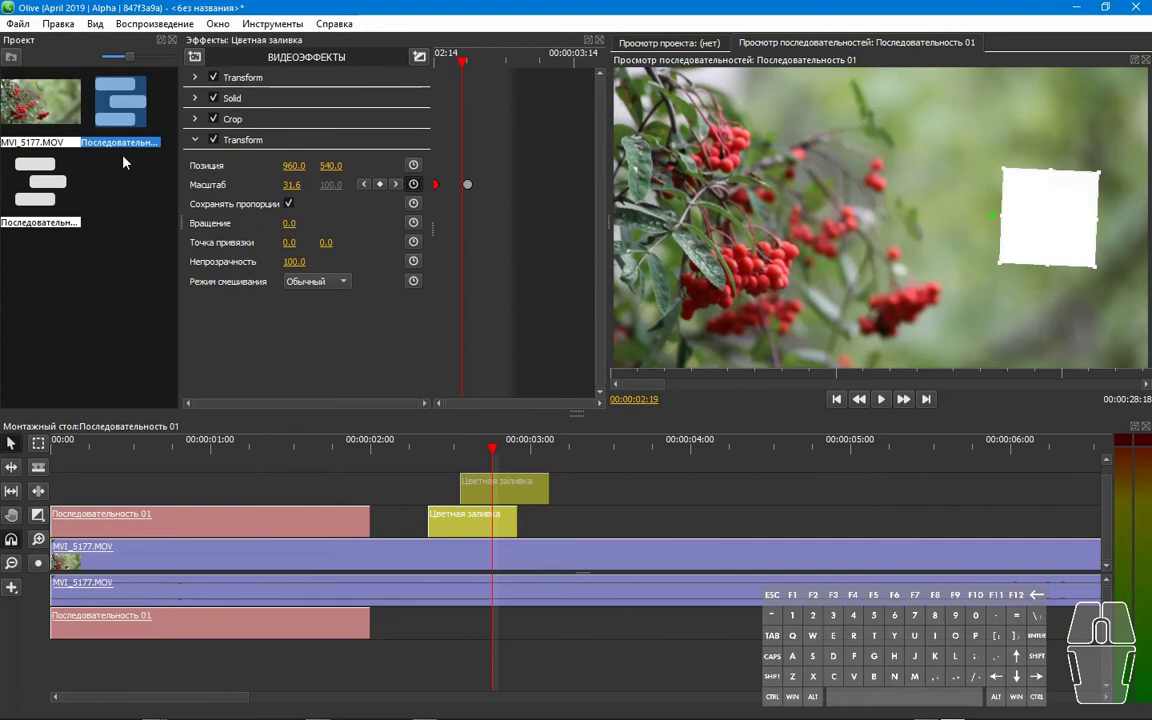
{"action": "left_click", "coordinate": [196, 140]}
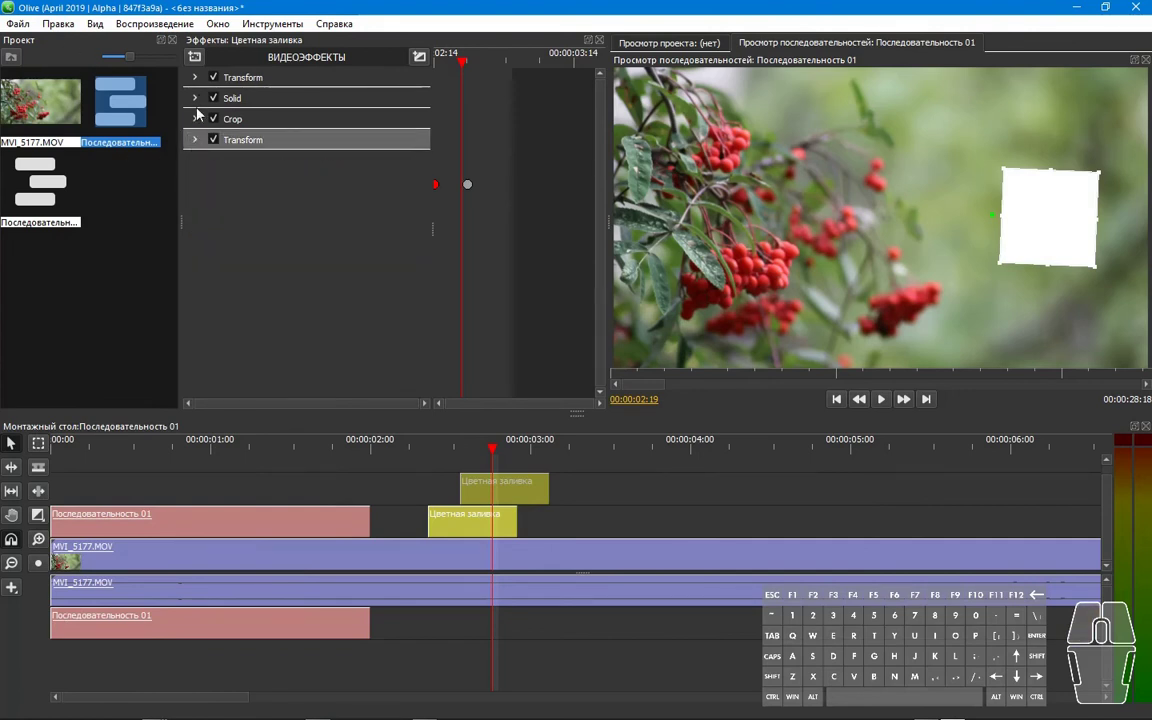
Add another Distort Transform effect to the copied colour fill and set its scale to 55.
{"action": "left_click", "coordinate": [195, 57]}
{"action": "mouse_move", "coordinate": [240, 133]}
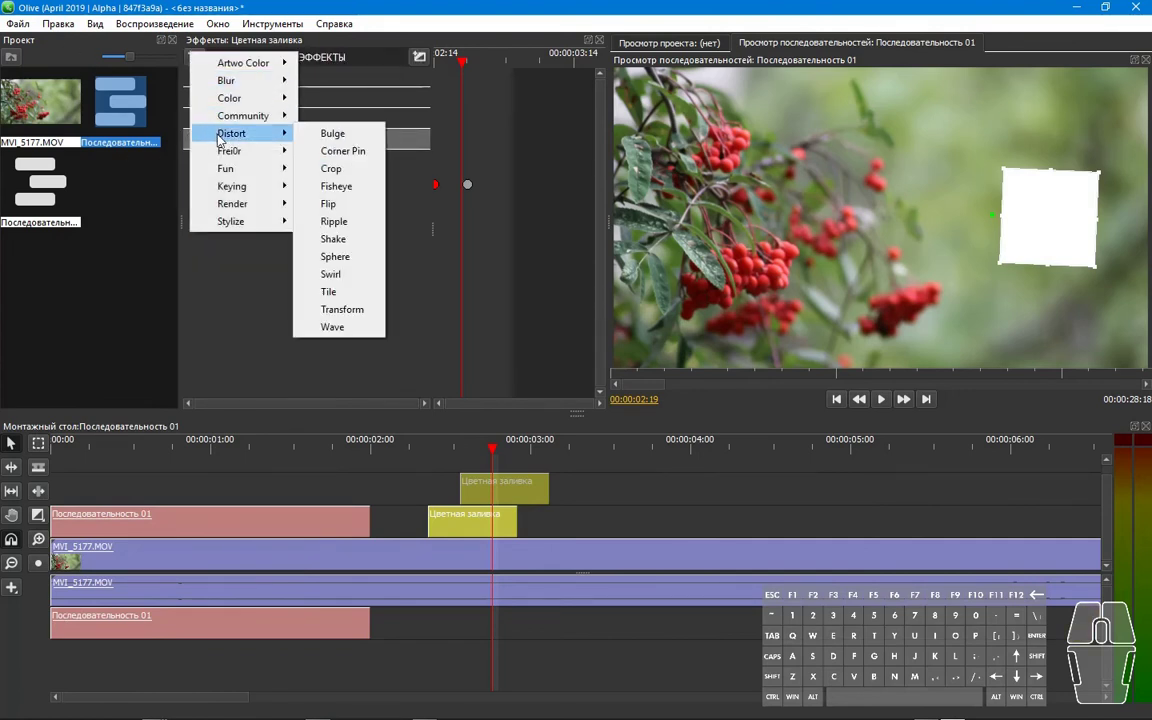
{"action": "left_click", "coordinate": [300, 309]}
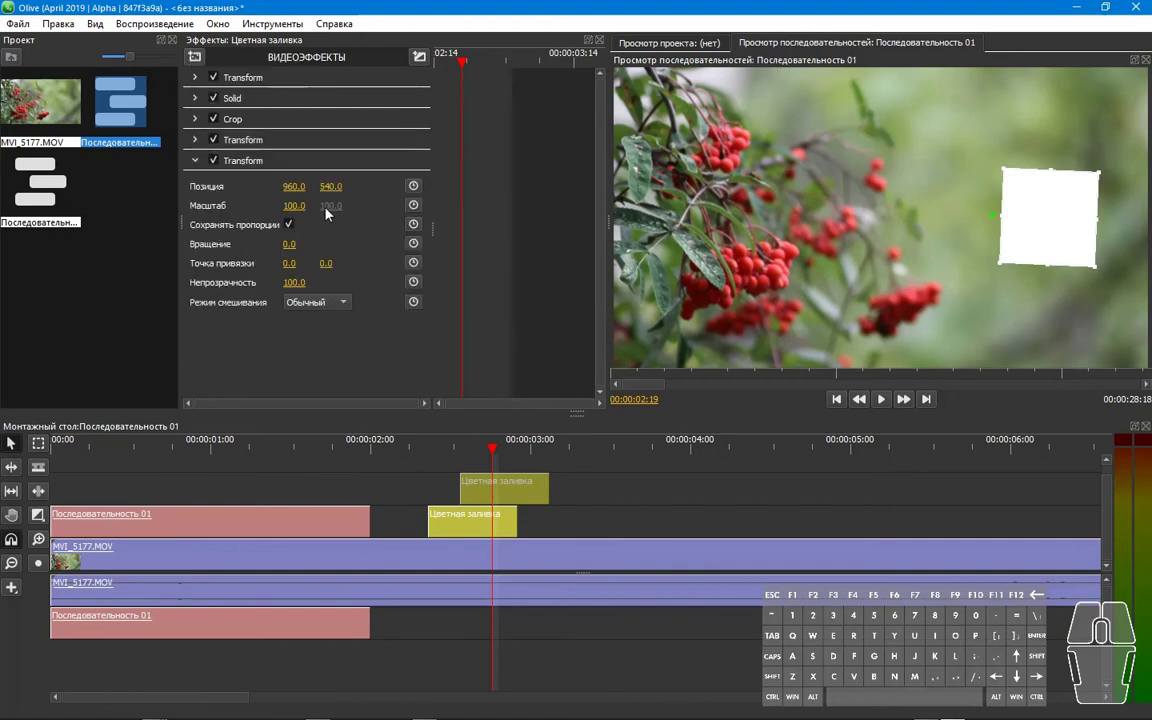
{"action": "left_click_drag", "start_coordinate": [293, 205], "coordinate": [248, 205]}
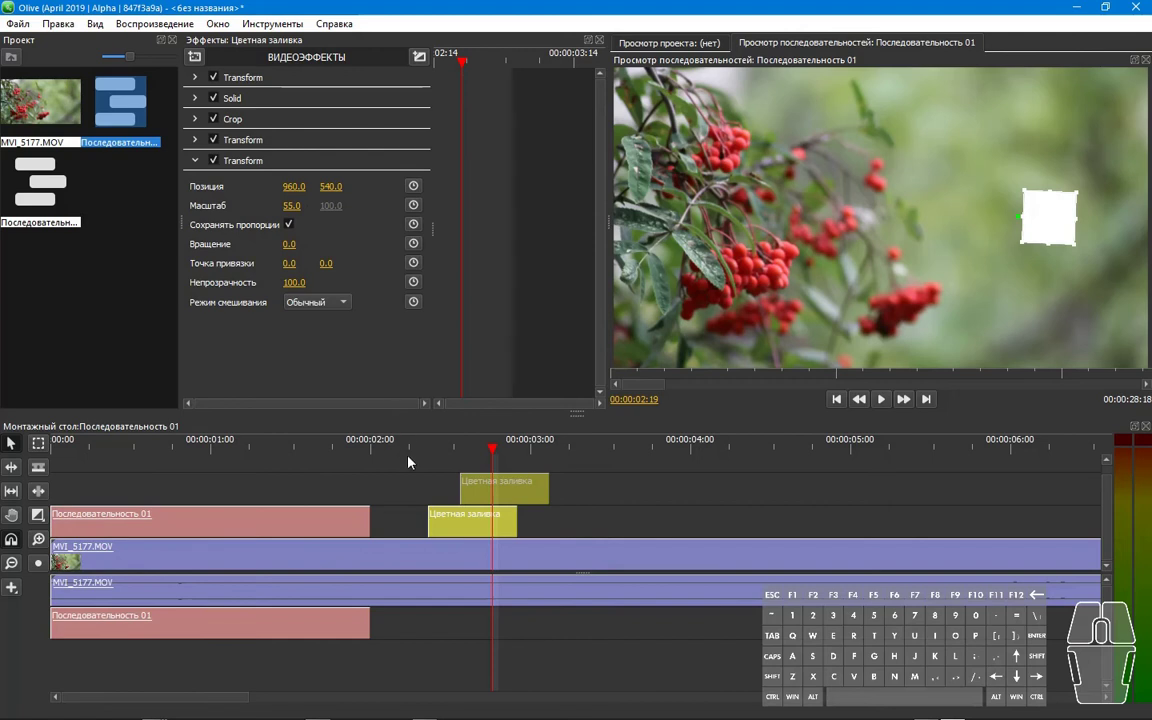
Play the sequence from just before the first colour fill to check the smaller copy's animation.
{"action": "left_click", "coordinate": [416, 446]}
{"action": "left_click", "coordinate": [881, 399]}
{"action": "left_click", "coordinate": [882, 400]}
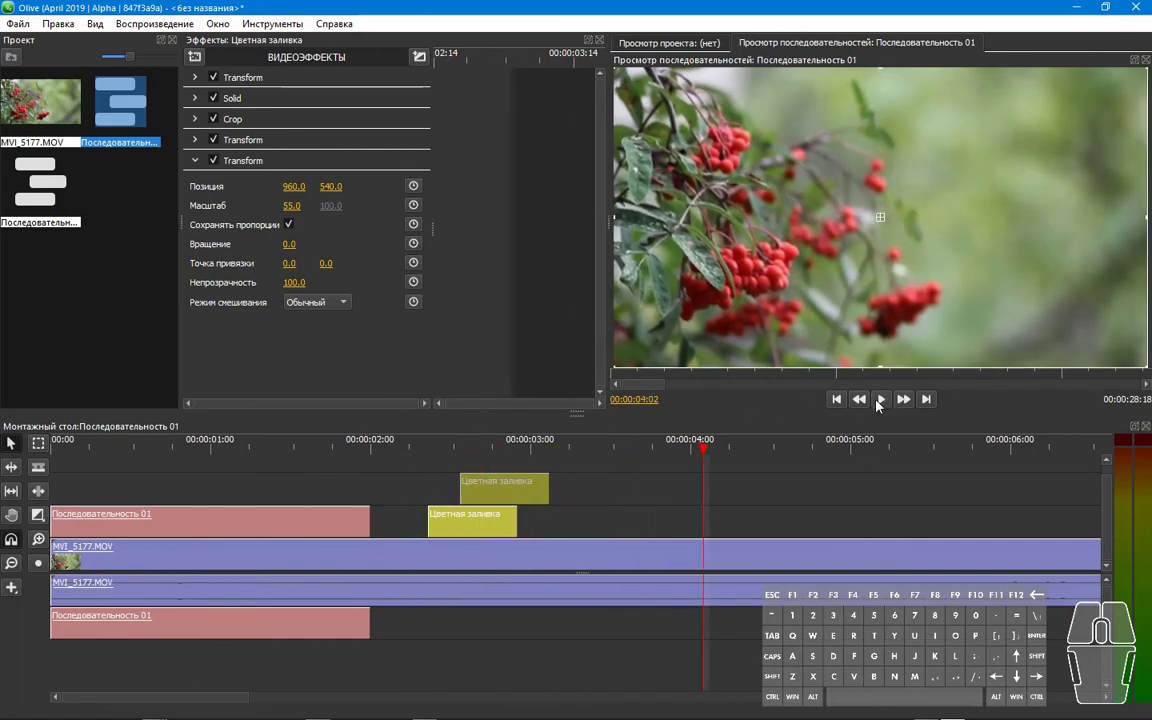
Set the copy's first Transform rotation to 0 at 00:00:02:17 and remove all its rotation keyframes.
{"action": "left_click", "coordinate": [487, 446]}
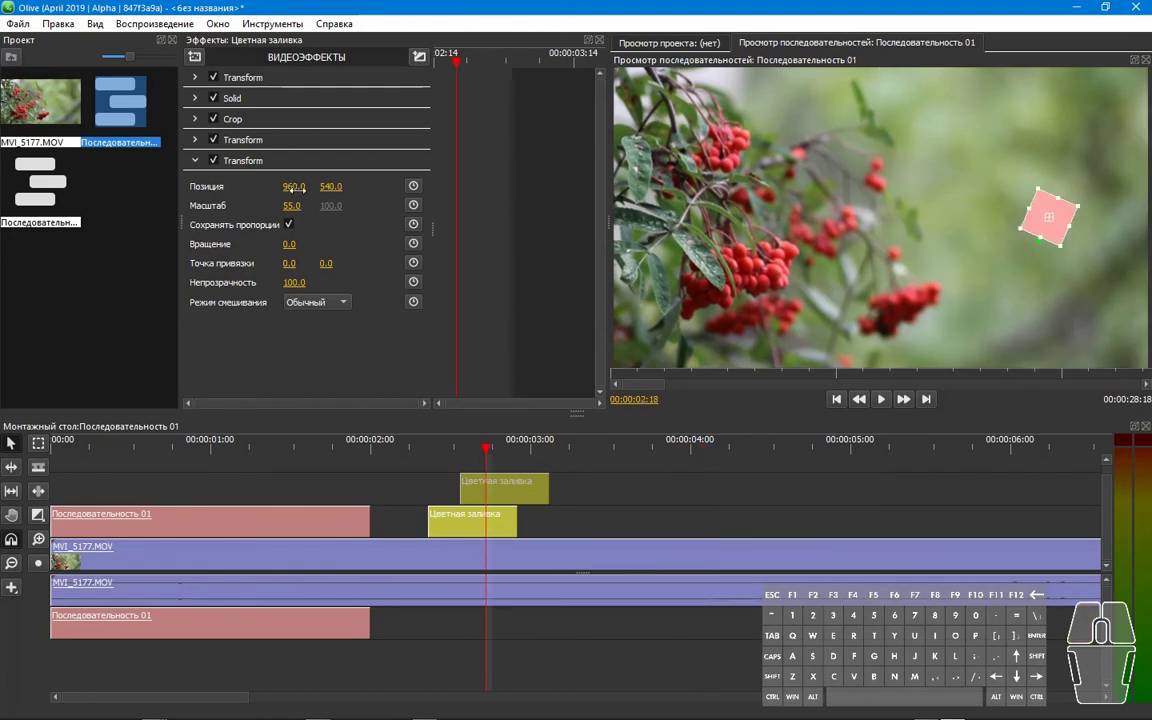
{"action": "left_click", "coordinate": [197, 77]}
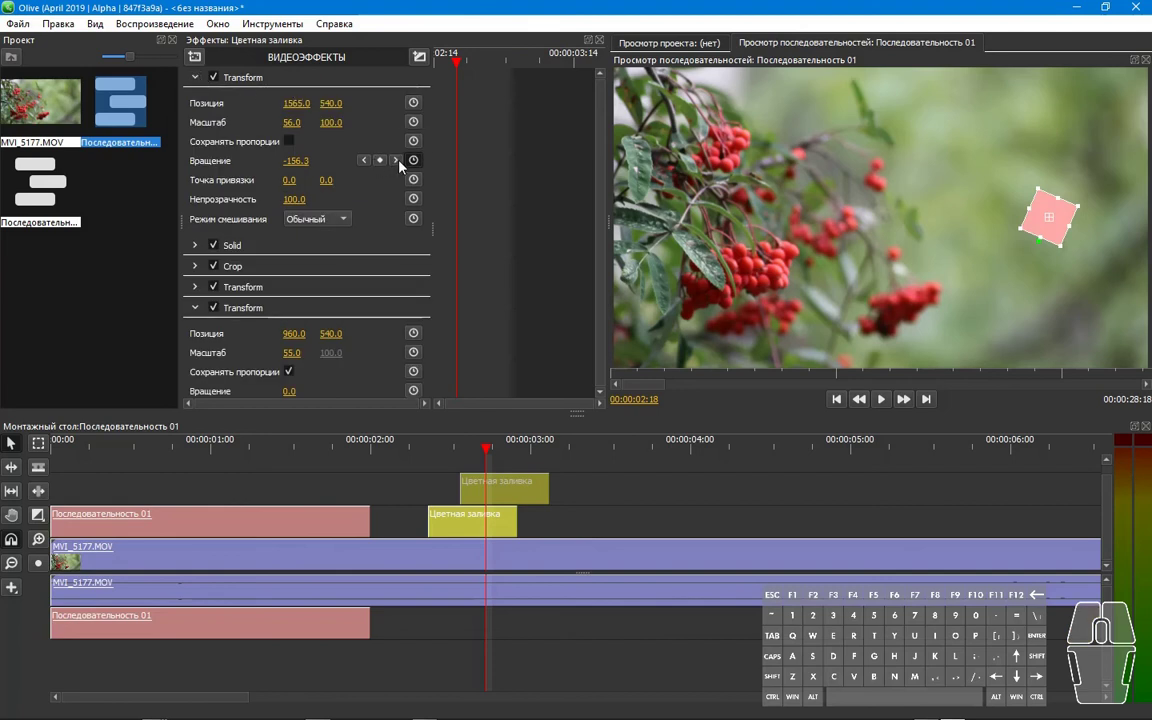
{"action": "left_click", "coordinate": [367, 160]}
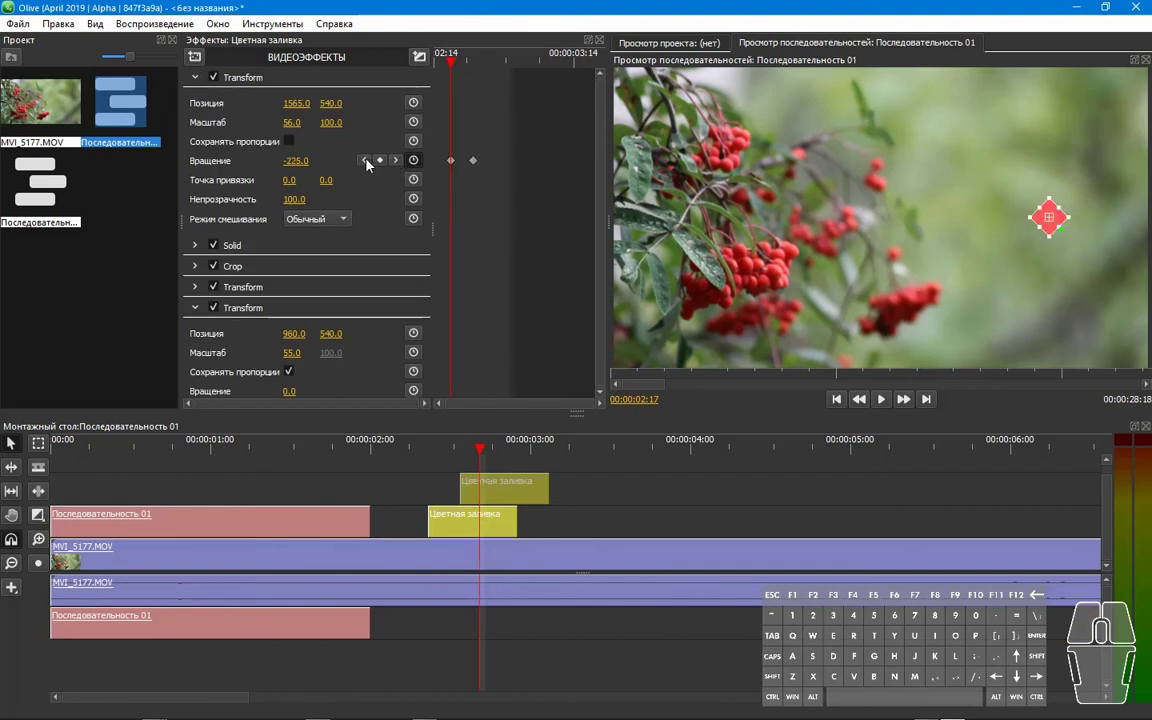
{"action": "left_click", "coordinate": [295, 160]}
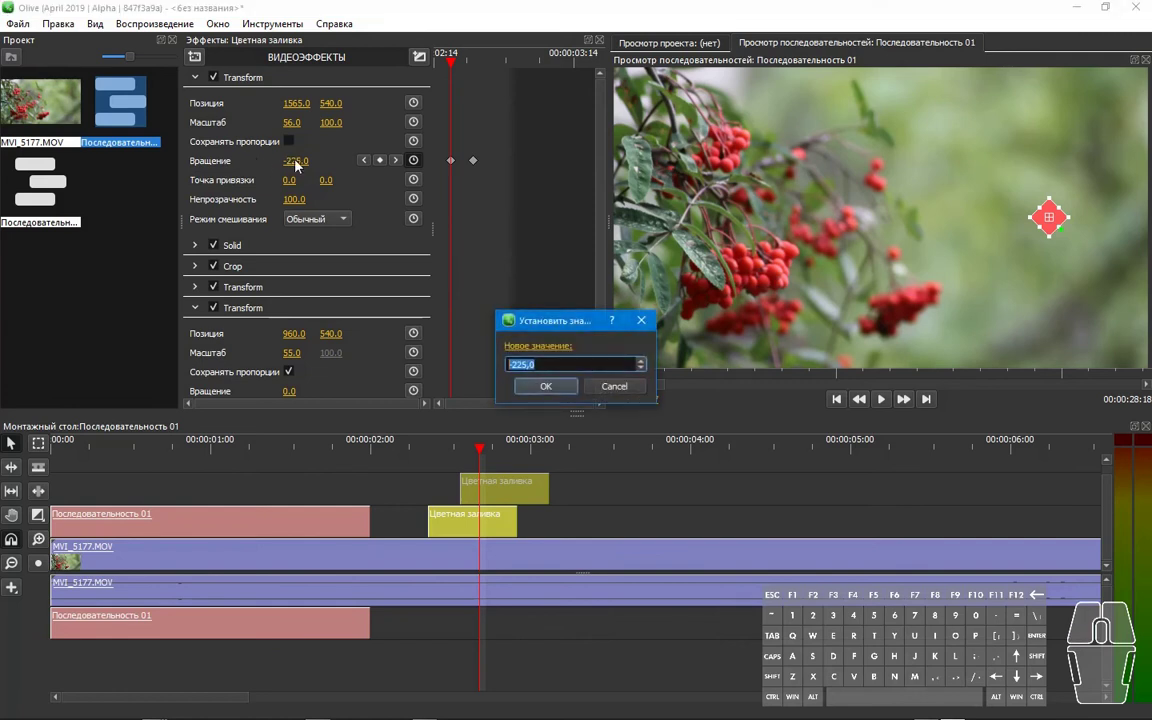
{"action": "type", "text": "0"}
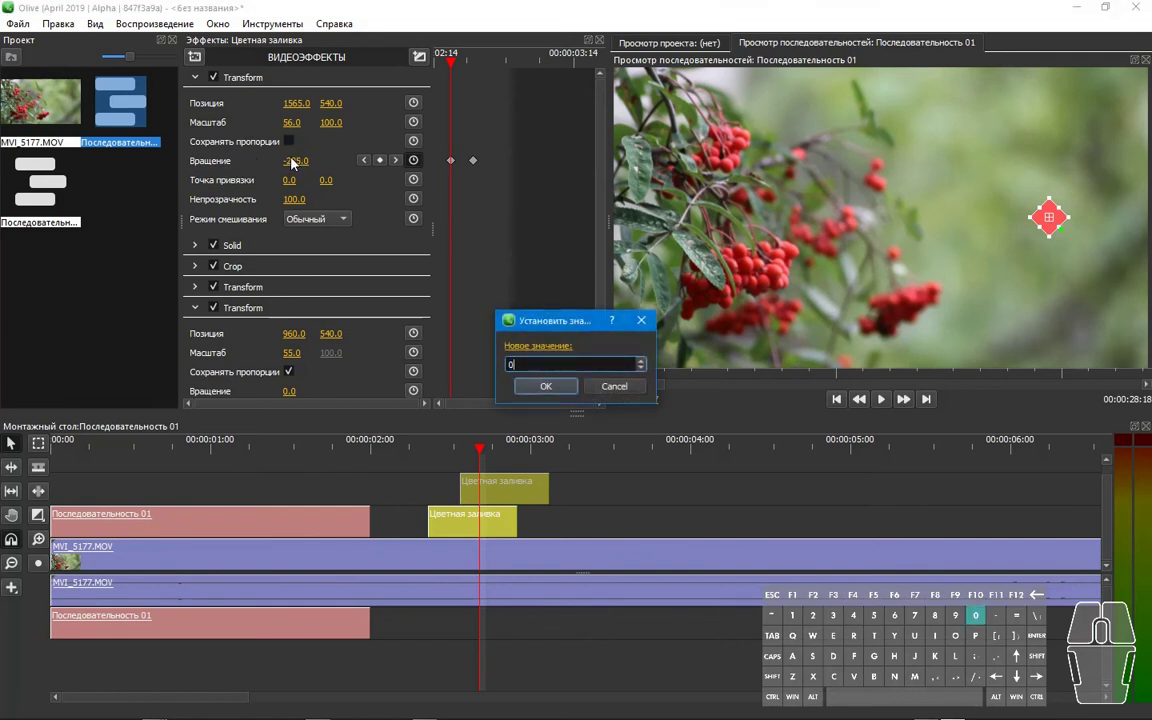
{"action": "key", "text": "Return"}
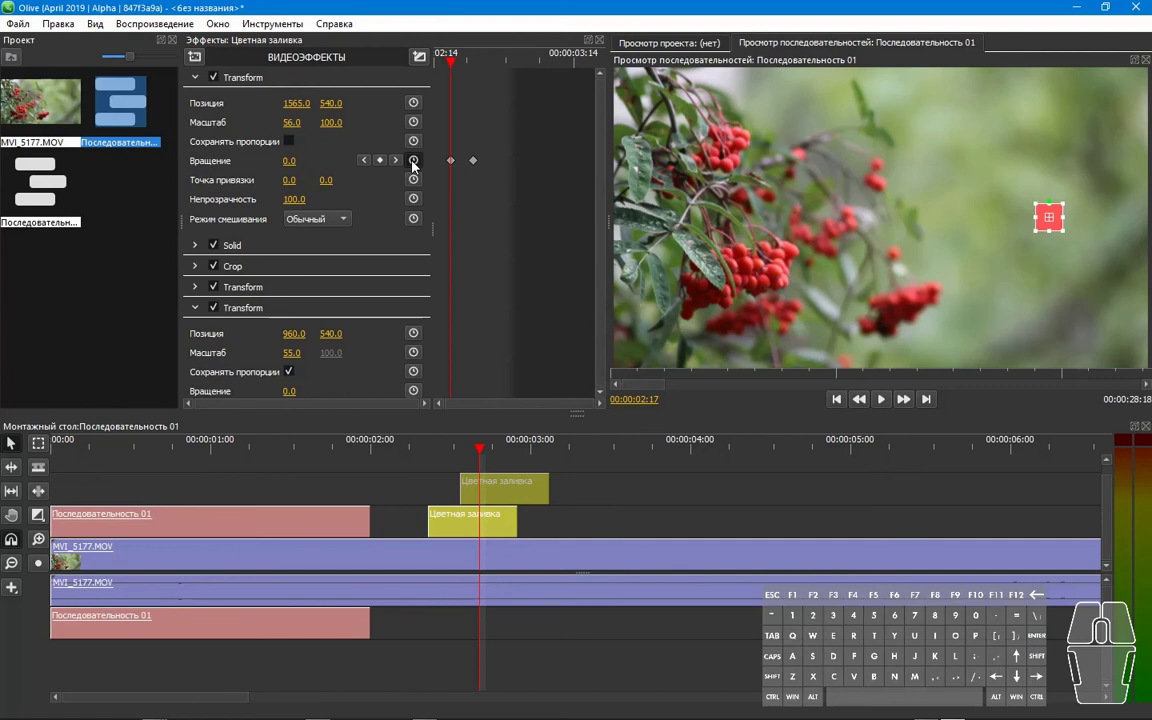
{"action": "left_click", "coordinate": [413, 160]}
{"action": "left_click", "coordinate": [658, 381]}
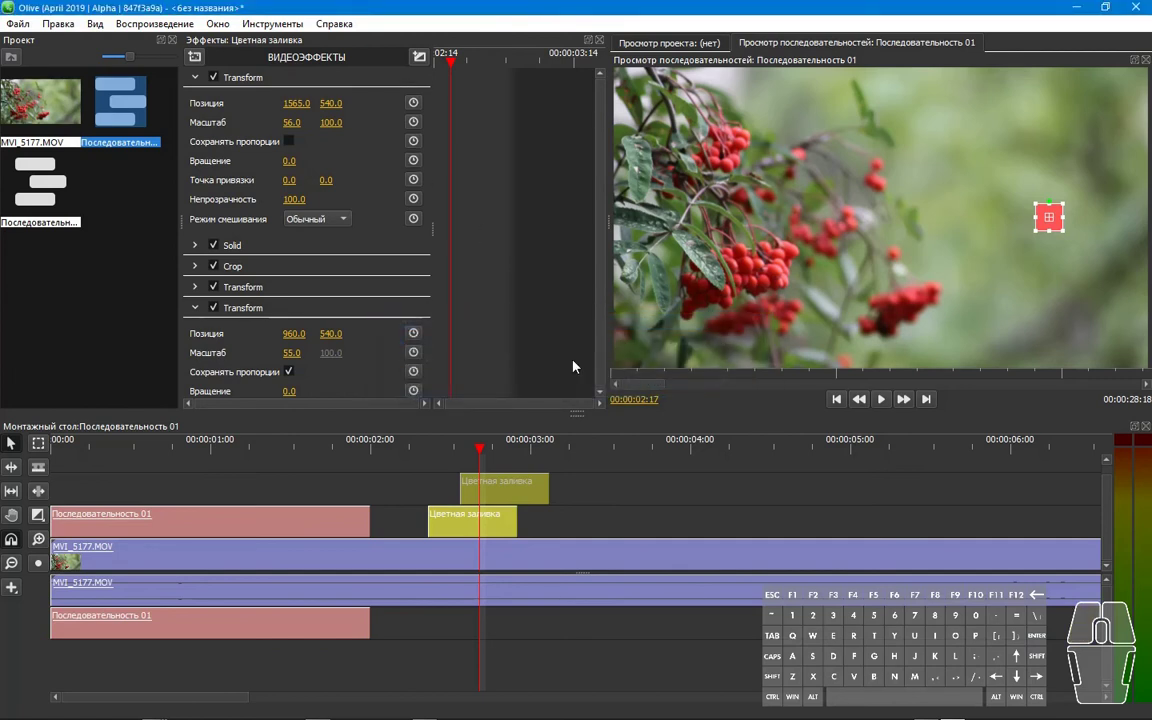
Change the copy's first Solid colour keyframe to lime green #aaff00.
{"action": "mouse_move", "coordinate": [470, 445]}
{"action": "left_mouse_down"}
{"action": "mouse_move", "coordinate": [432, 445]}
{"action": "mouse_move", "coordinate": [501, 446]}
{"action": "mouse_move", "coordinate": [428, 446]}
{"action": "left_mouse_up"}
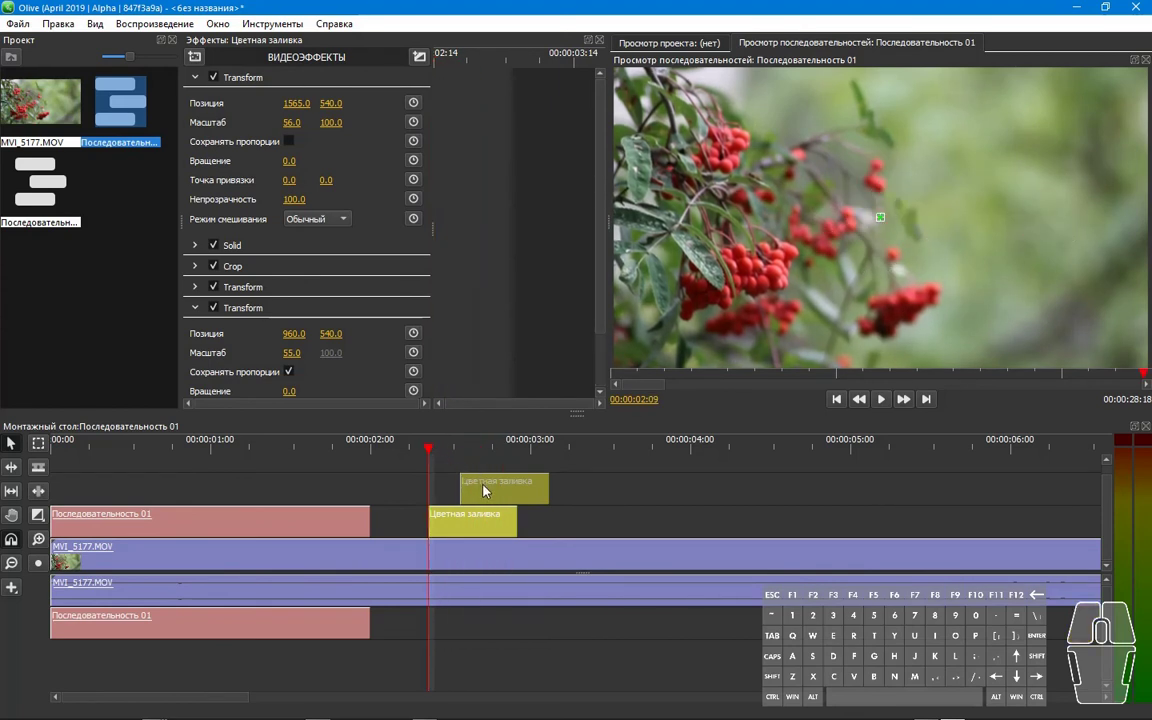
{"action": "left_click", "coordinate": [480, 446]}
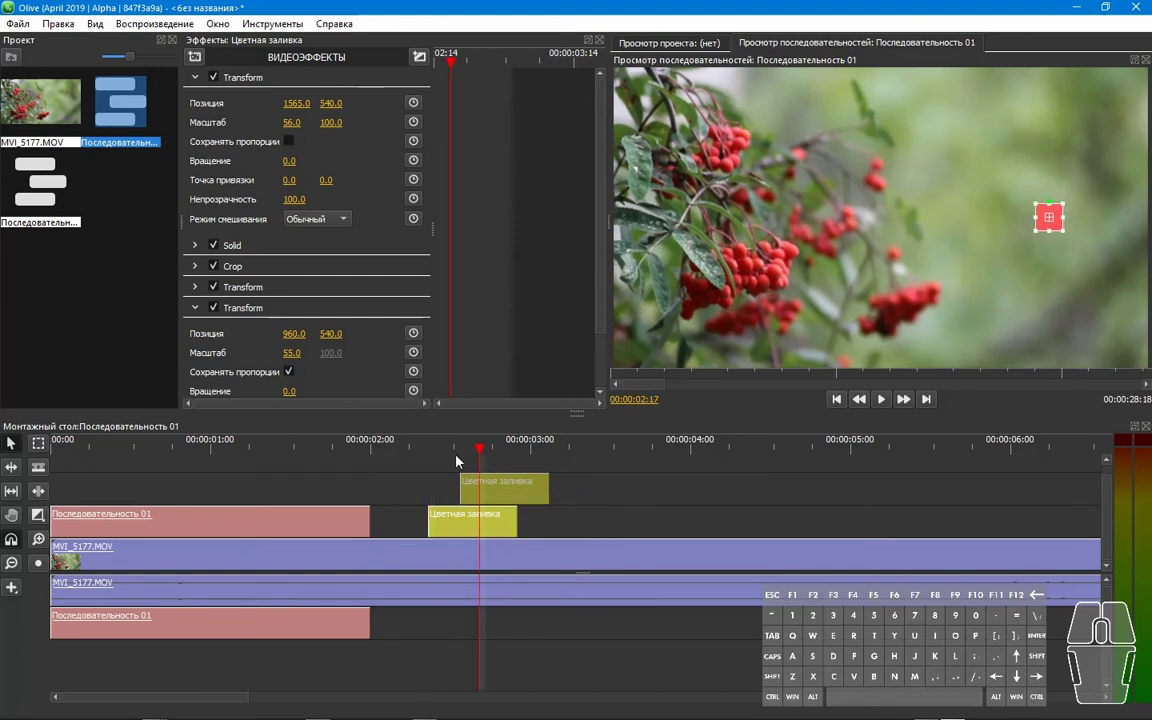
{"action": "left_click", "coordinate": [196, 246]}
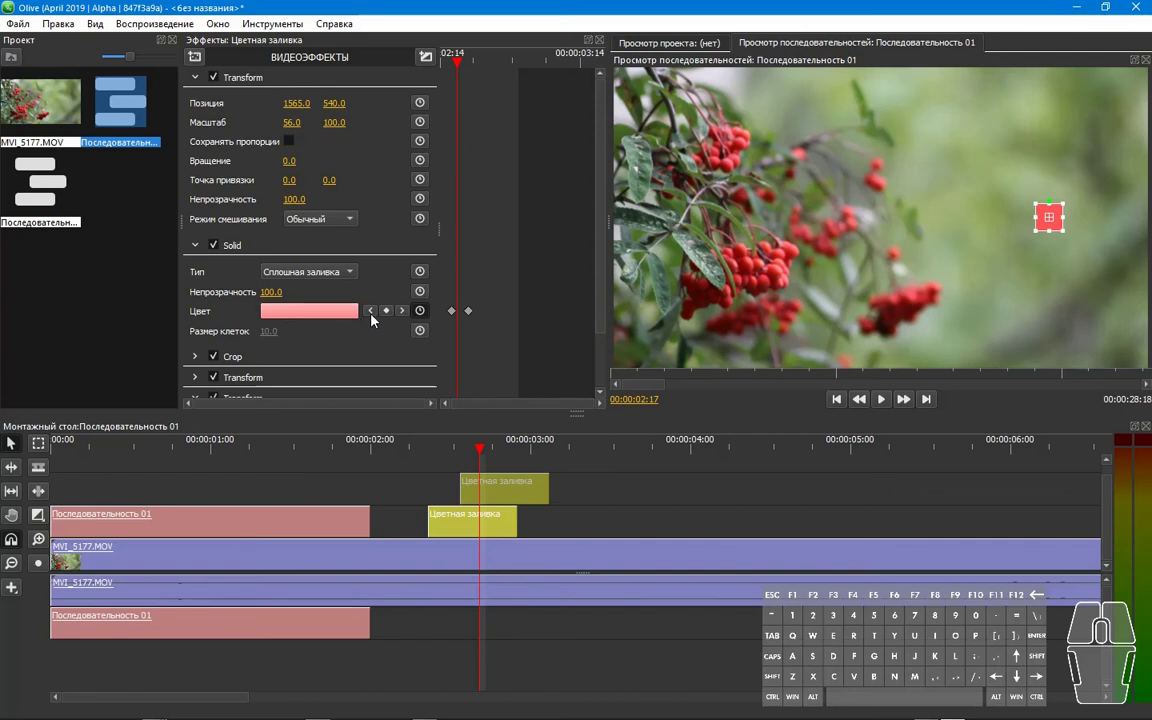
{"action": "left_click", "coordinate": [328, 312]}
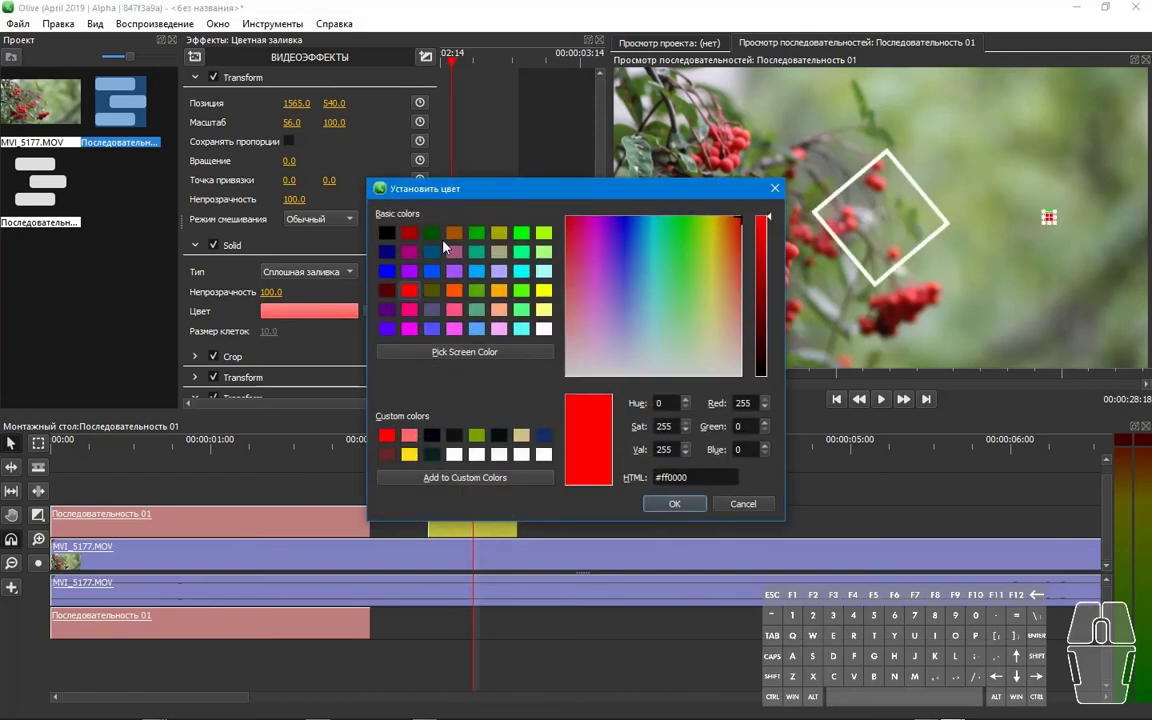
{"action": "left_click", "coordinate": [543, 233]}
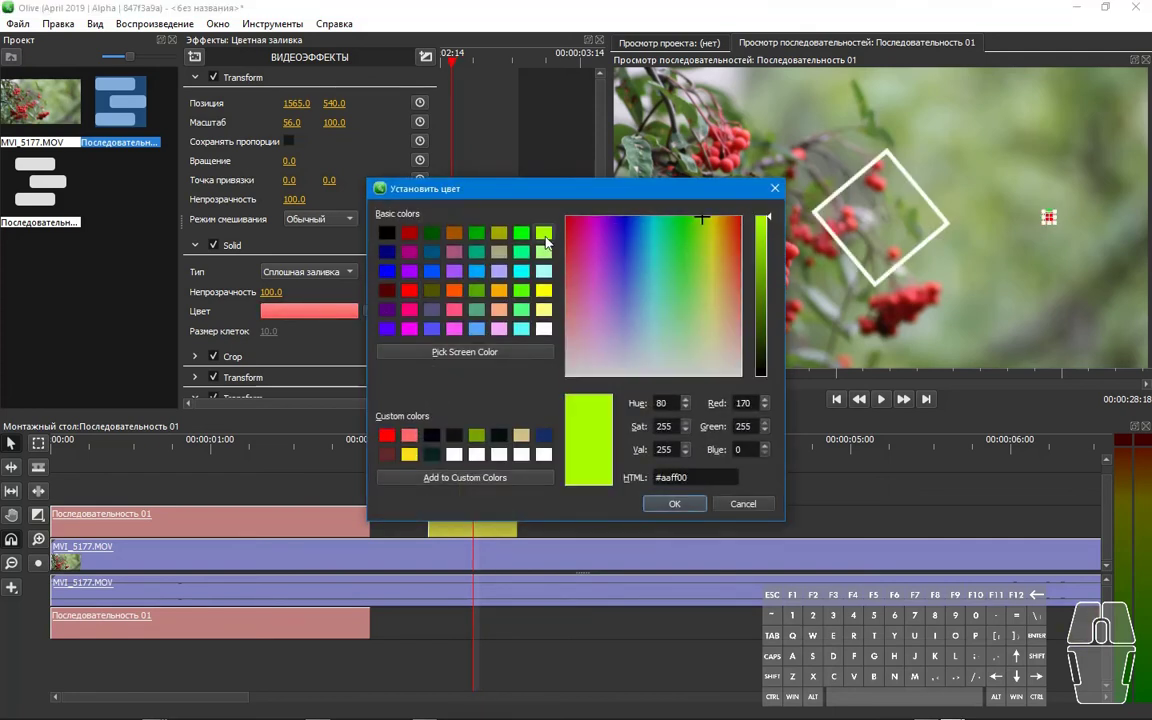
{"action": "left_click", "coordinate": [670, 503]}
Change the copy's second Solid colour keyframe at 00:00:02:19 to orange.
{"action": "left_click", "coordinate": [401, 311]}
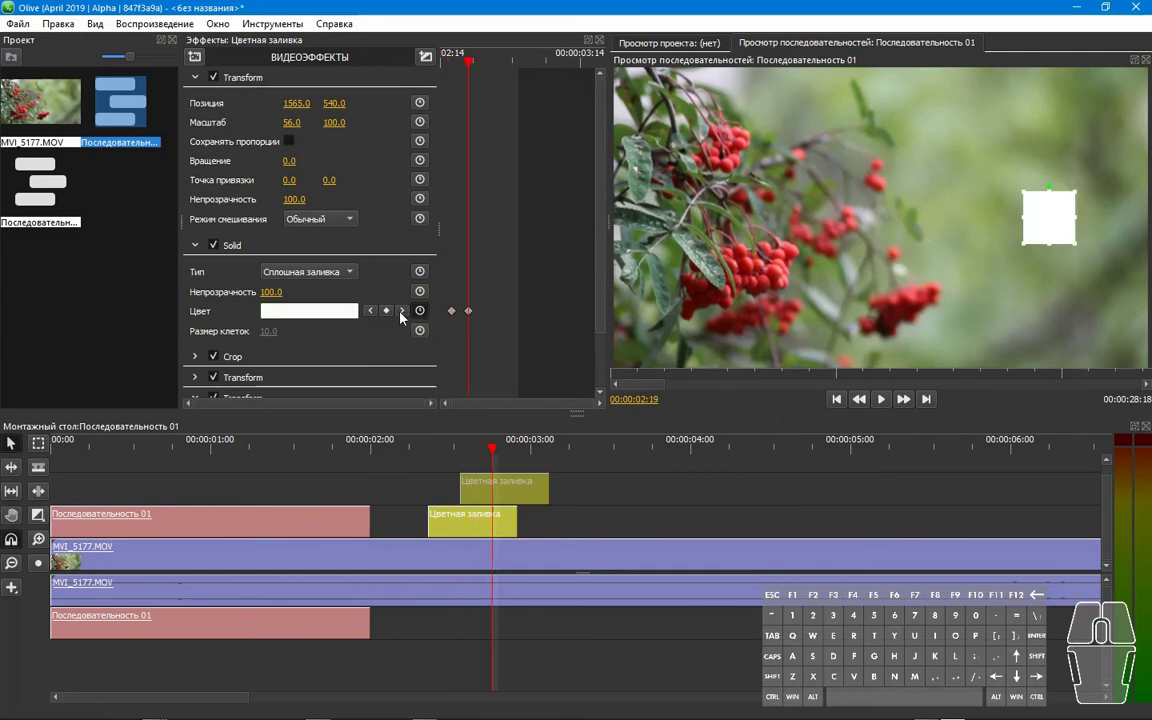
{"action": "left_click", "coordinate": [347, 311]}
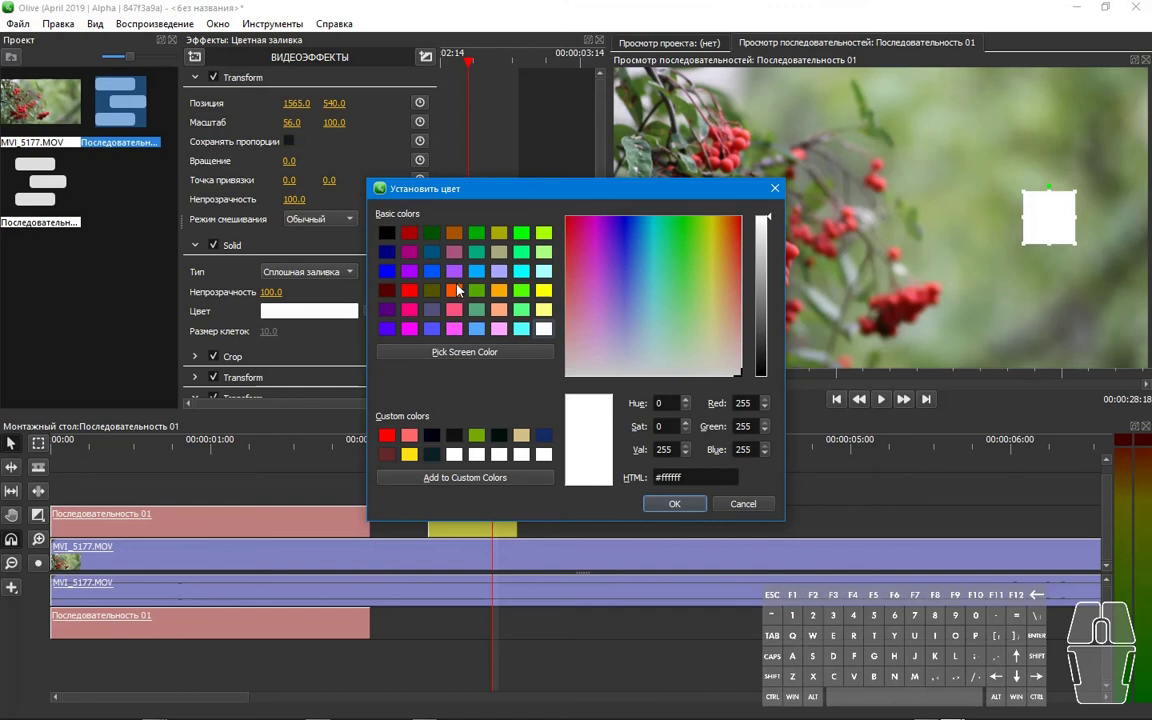
{"action": "left_click", "coordinate": [455, 289]}
{"action": "left_click", "coordinate": [661, 505]}
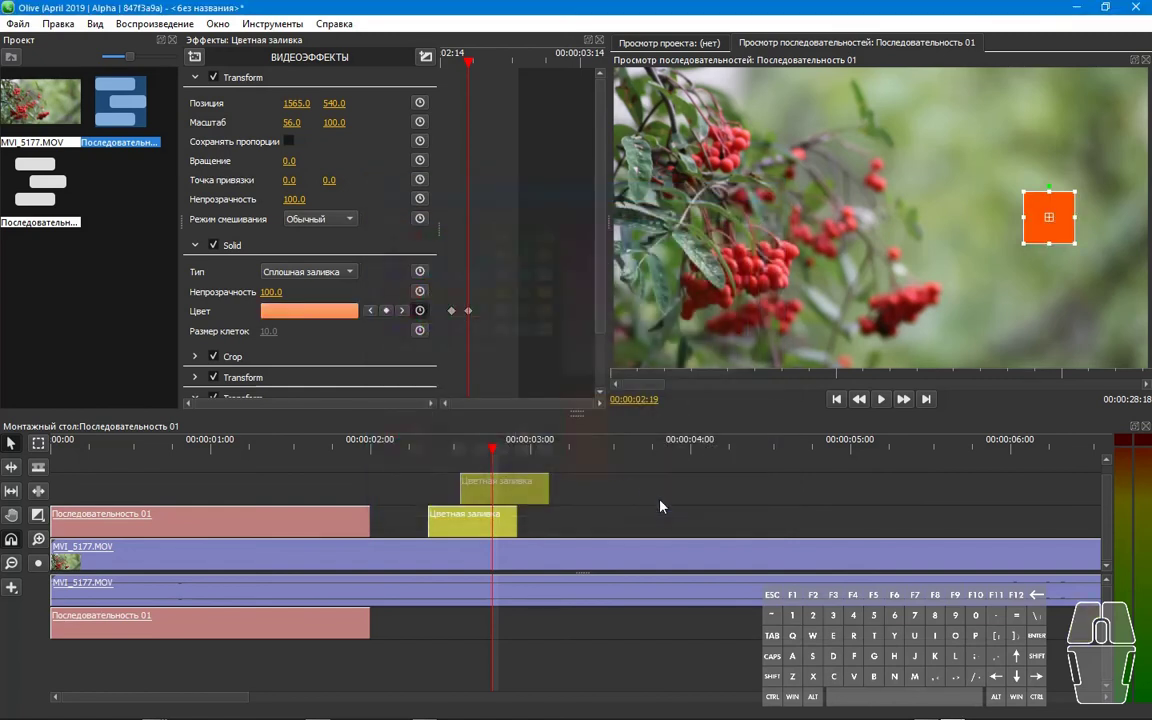
Deselect the clip and step frame by frame through both square animations from 00:00:02:09 to 00:00:02:23.
{"action": "left_click", "coordinate": [437, 461]}
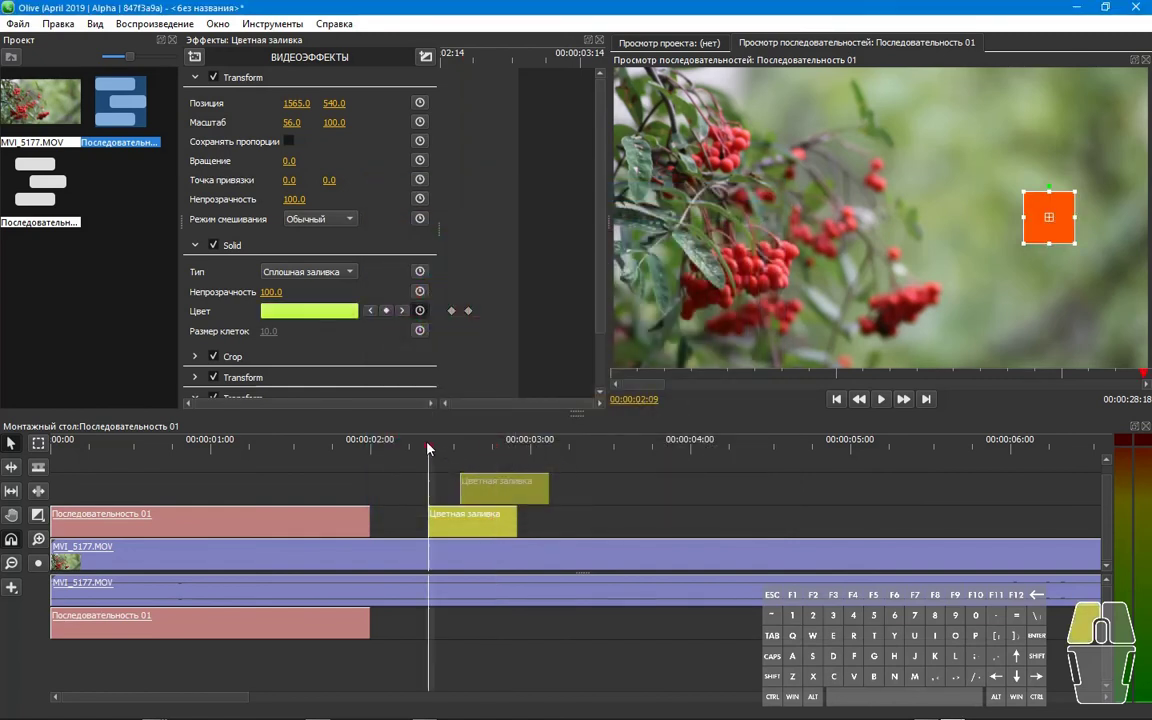
{"action": "left_click", "coordinate": [403, 483]}
{"action": "key", "text": "Right"}
{"action": "key", "text": "Right"}
{"action": "key", "text": "Right"}
{"action": "key", "text": "Right"}
{"action": "key", "text": "Right"}
{"action": "key", "text": "Right"}
{"action": "key", "text": "Right"}
{"action": "key", "text": "Right"}
{"action": "key", "text": "Right"}
{"action": "key", "text": "Right"}
{"action": "key", "text": "Right"}
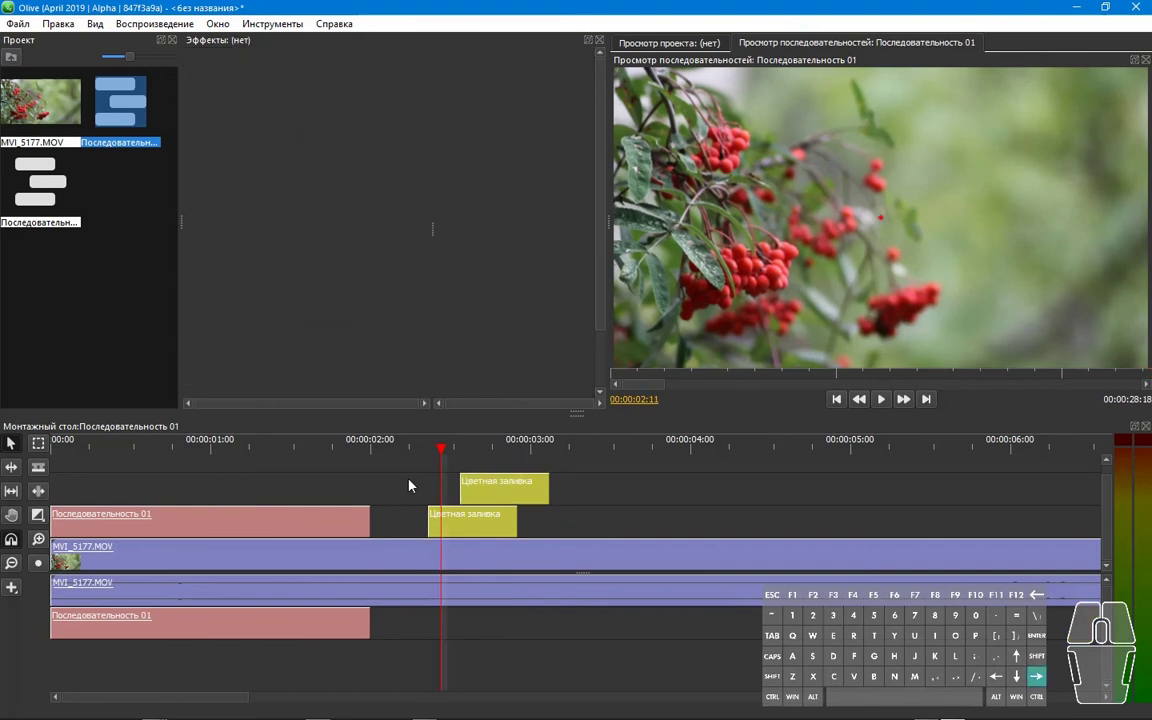
{"action": "key", "text": "Right"}
{"action": "key", "text": "Right"}
{"action": "key", "text": "Right"}
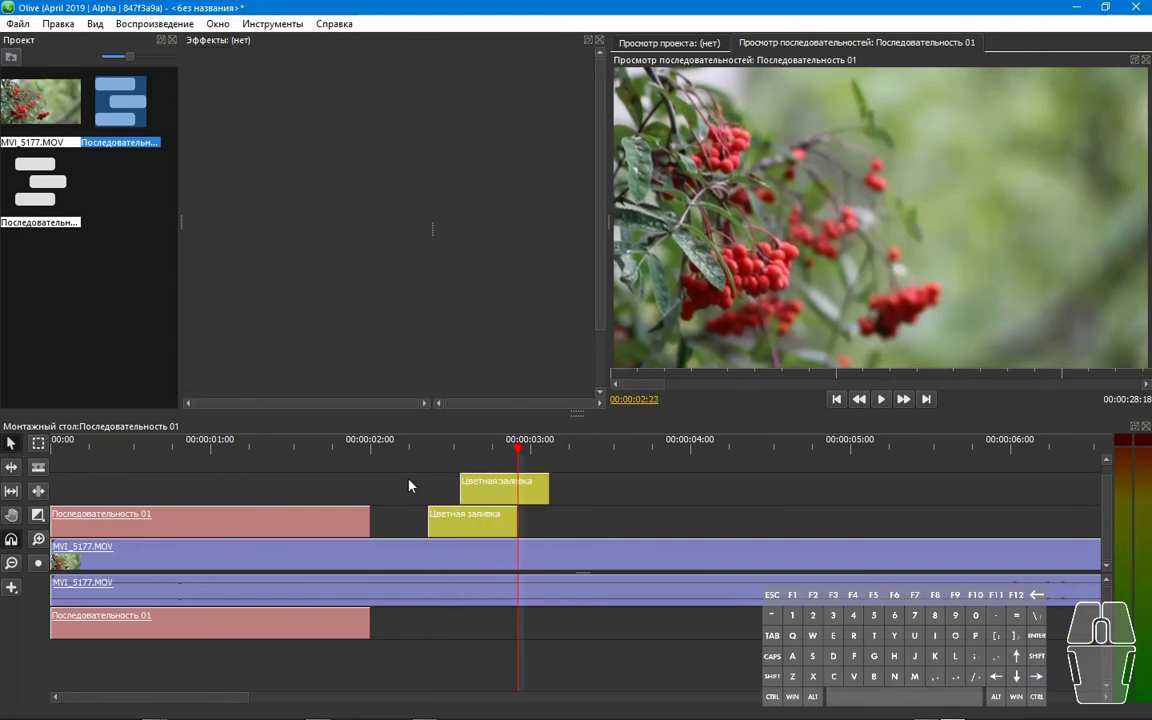
Create a new colour fill clip on the uppermost video track, starting at 00:00:03:06 and ending just before 00:00:04:00.
{"action": "left_click", "coordinate": [571, 455]}
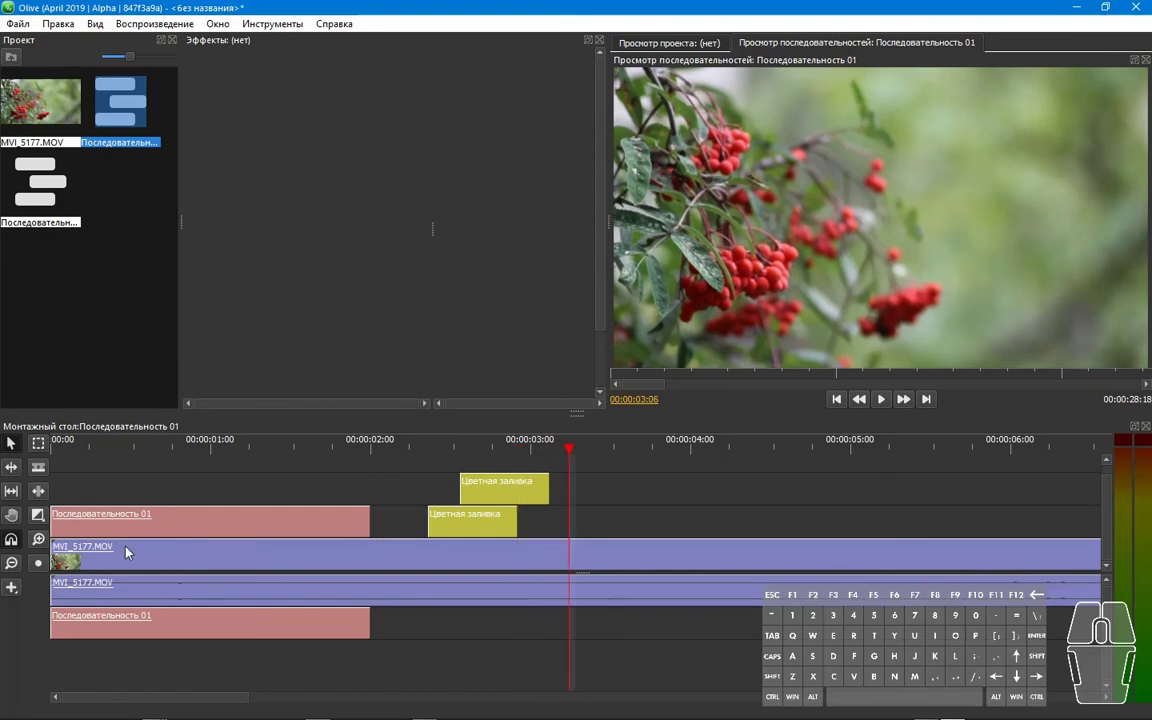
{"action": "left_click", "coordinate": [12, 590]}
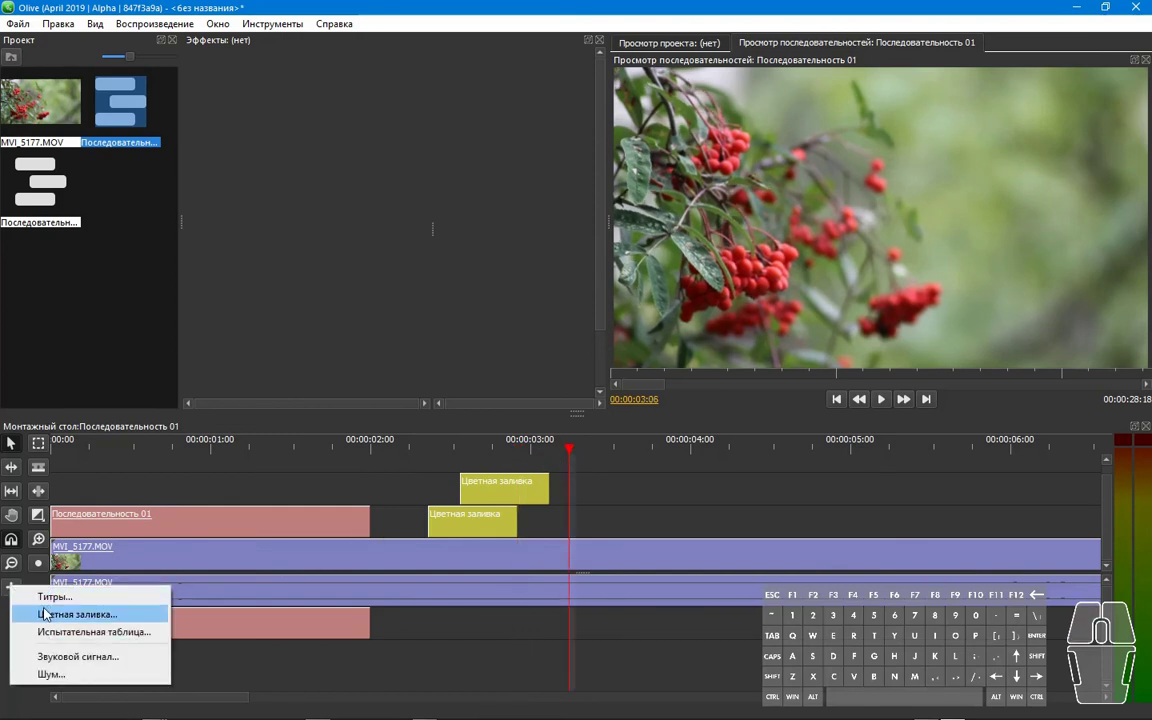
{"action": "left_click", "coordinate": [44, 614]}
{"action": "left_click_drag", "start_coordinate": [571, 488], "coordinate": [677, 489]}
{"action": "left_click", "coordinate": [609, 450]}
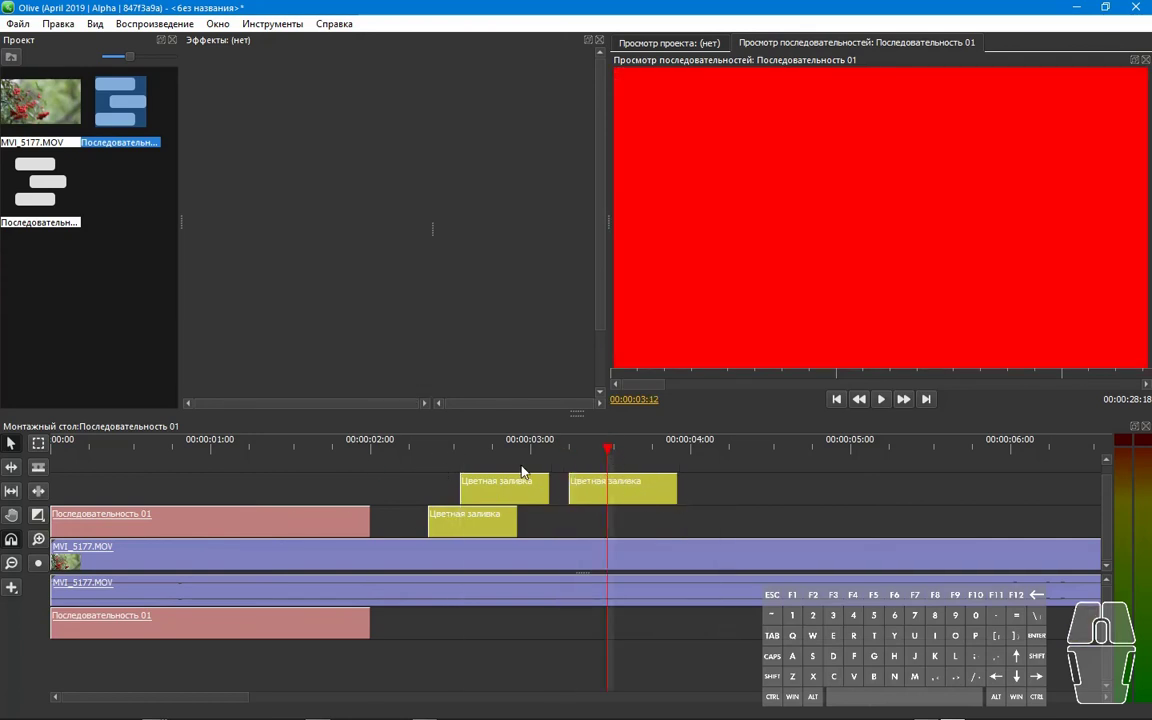
Add the Stylize Vignette effect to the new colour fill at 00:00:03:06 and collapse its Transform and Solid settings.
{"action": "left_click", "coordinate": [575, 448]}
{"action": "left_click", "coordinate": [590, 486]}
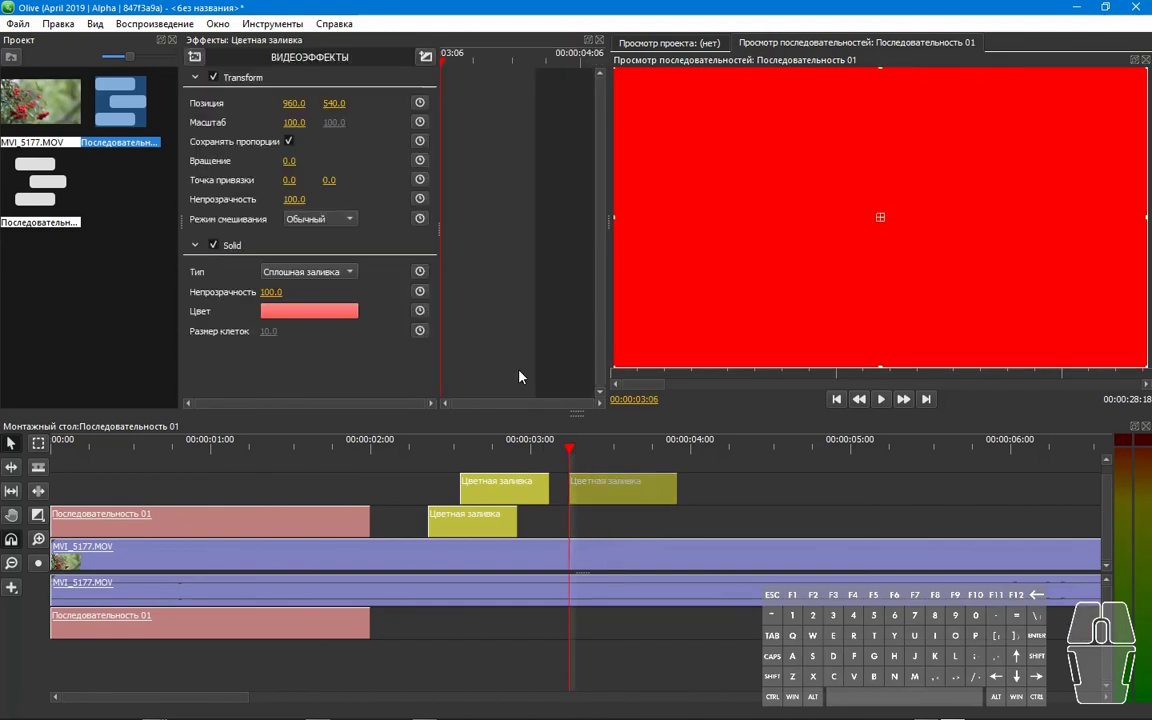
{"action": "left_click", "coordinate": [195, 58]}
{"action": "mouse_move", "coordinate": [222, 228]}
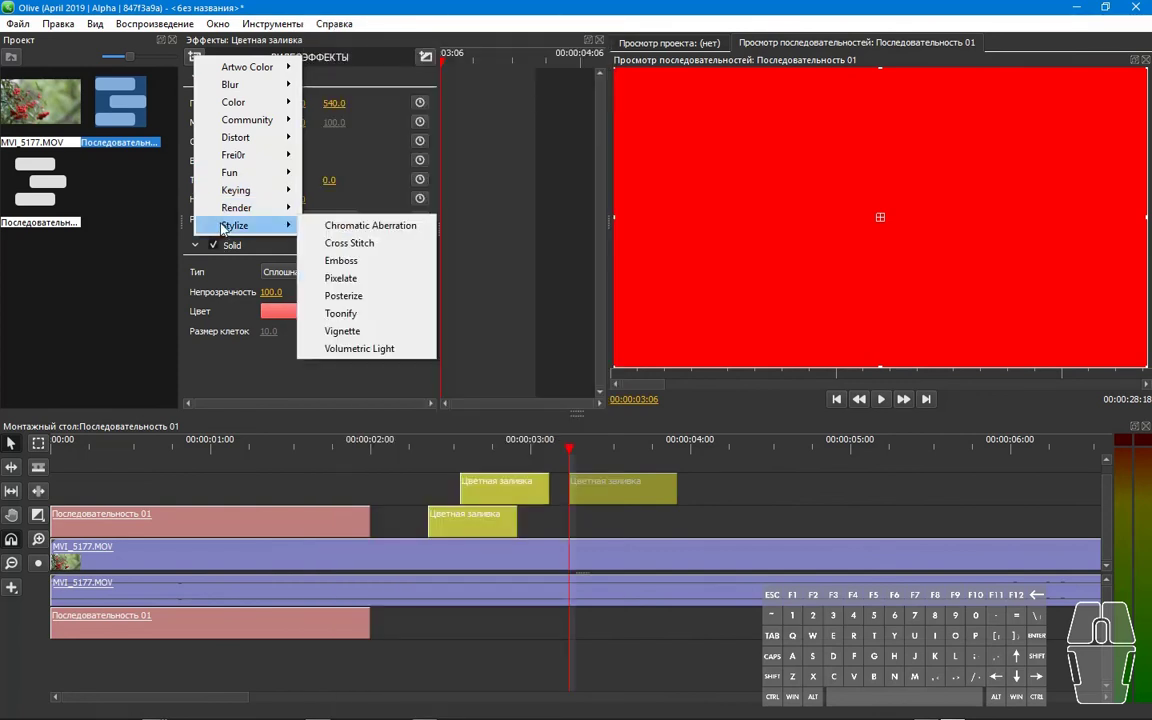
{"action": "left_click", "coordinate": [340, 330]}
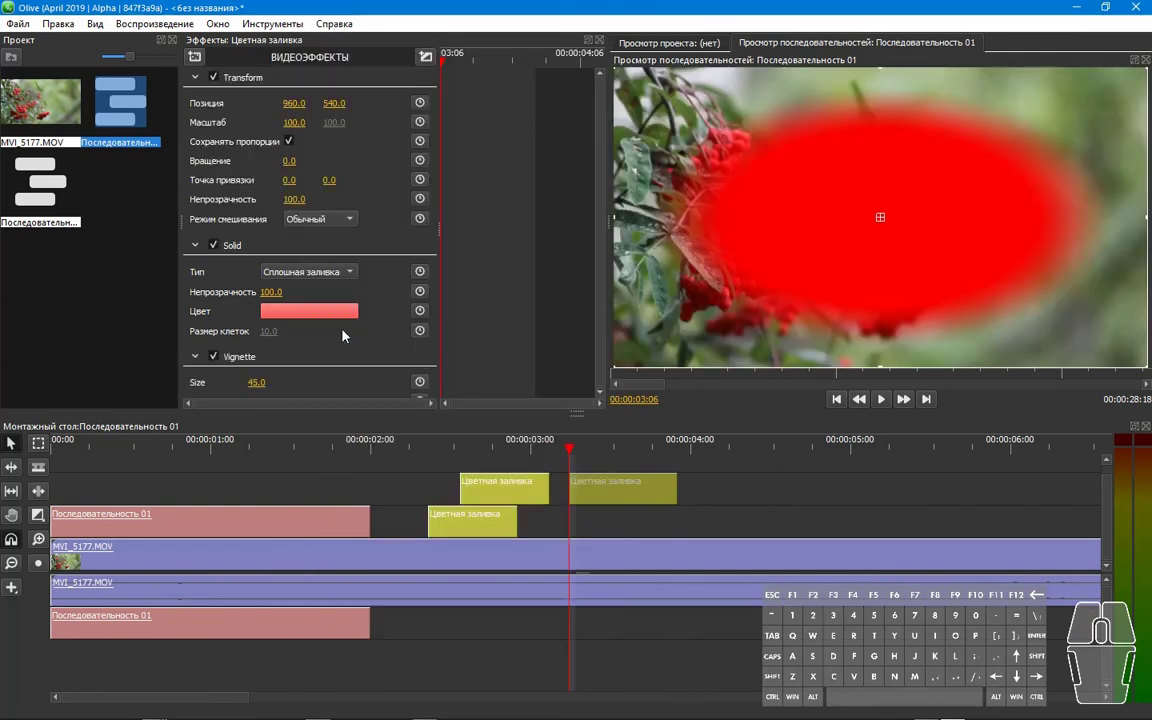
{"action": "left_click", "coordinate": [195, 245]}
{"action": "left_click", "coordinate": [195, 77]}
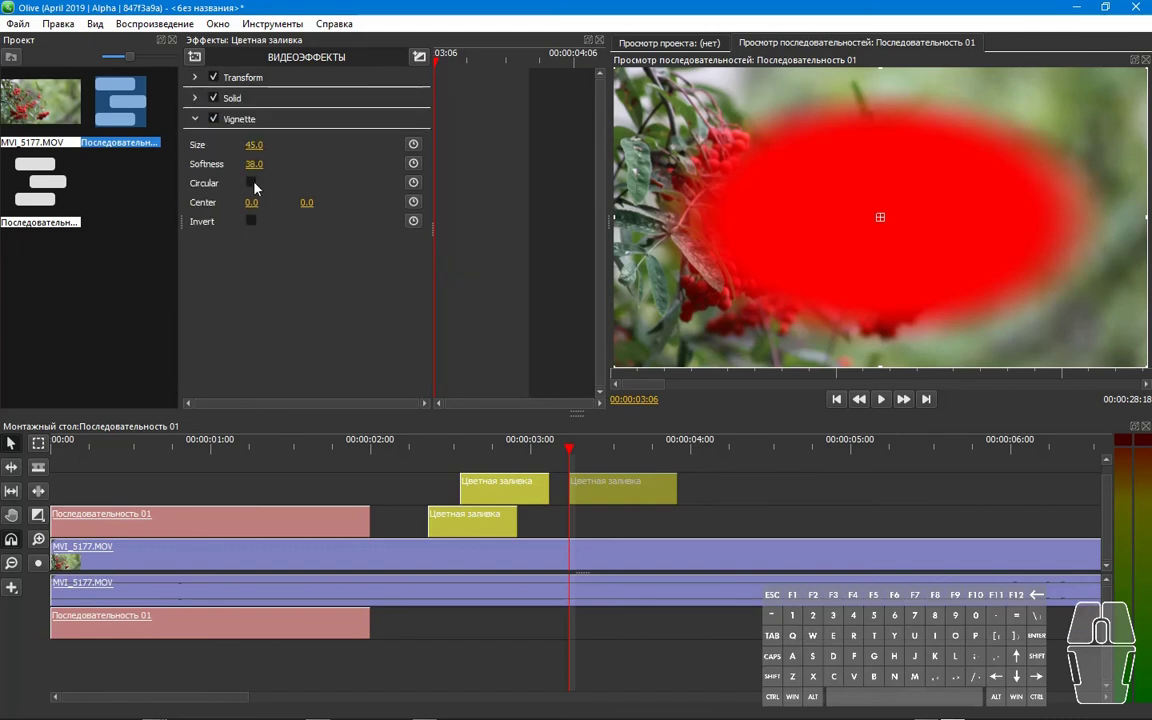
Make the vignette circular with softness 0 and size 23, and set its horizontal center to -5.
{"action": "left_click", "coordinate": [251, 183]}
{"action": "mouse_move", "coordinate": [254, 164]}
{"action": "left_mouse_down"}
{"action": "mouse_move", "coordinate": [210, 164]}
{"action": "mouse_move", "coordinate": [248, 170]}
{"action": "mouse_move", "coordinate": [222, 145]}
{"action": "mouse_move", "coordinate": [253, 145]}
{"action": "left_mouse_up"}
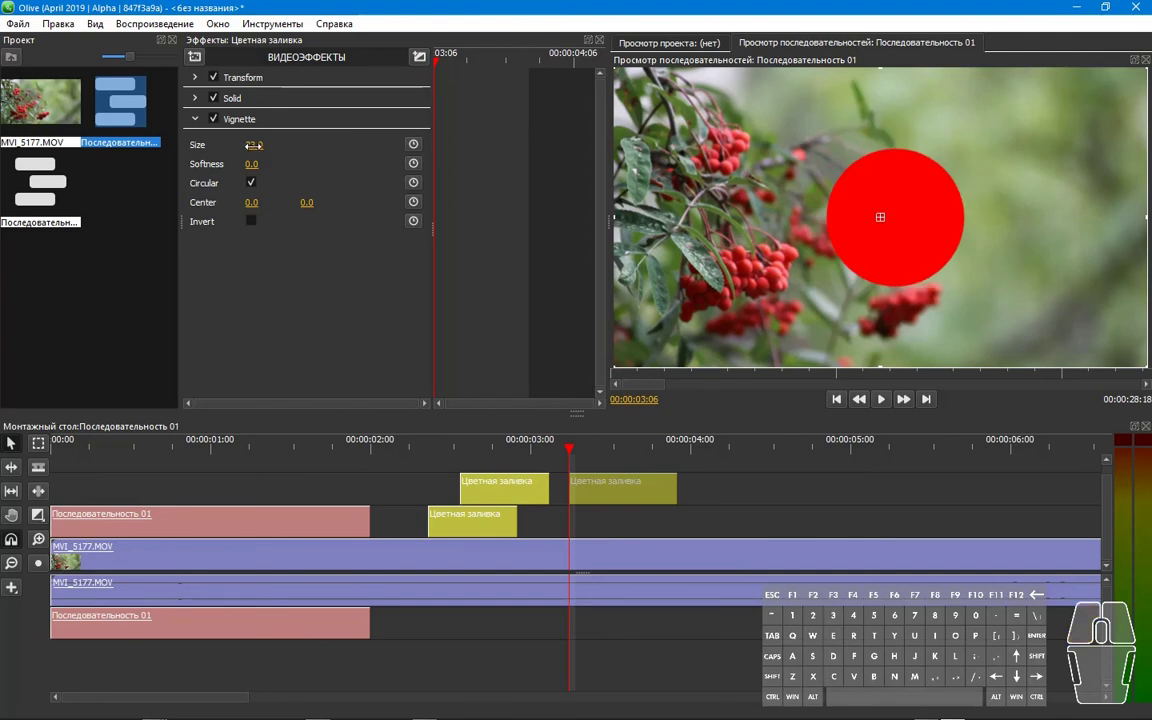
{"action": "left_click", "coordinate": [254, 202]}
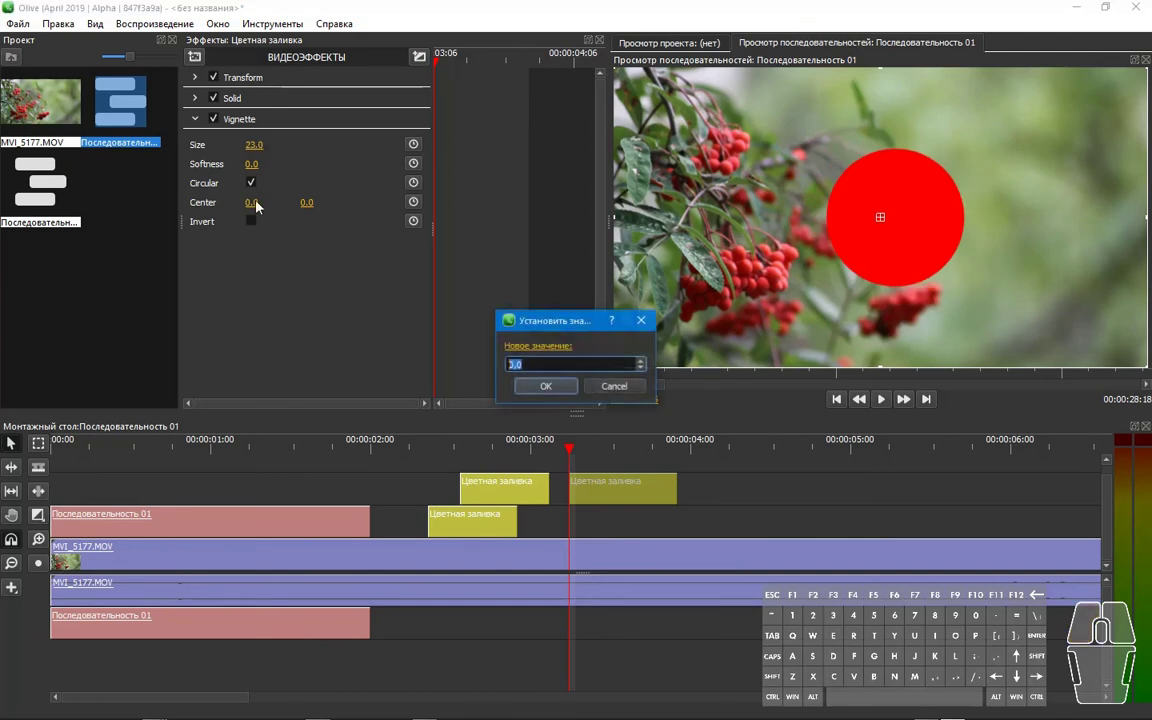
{"action": "type", "text": "-"}
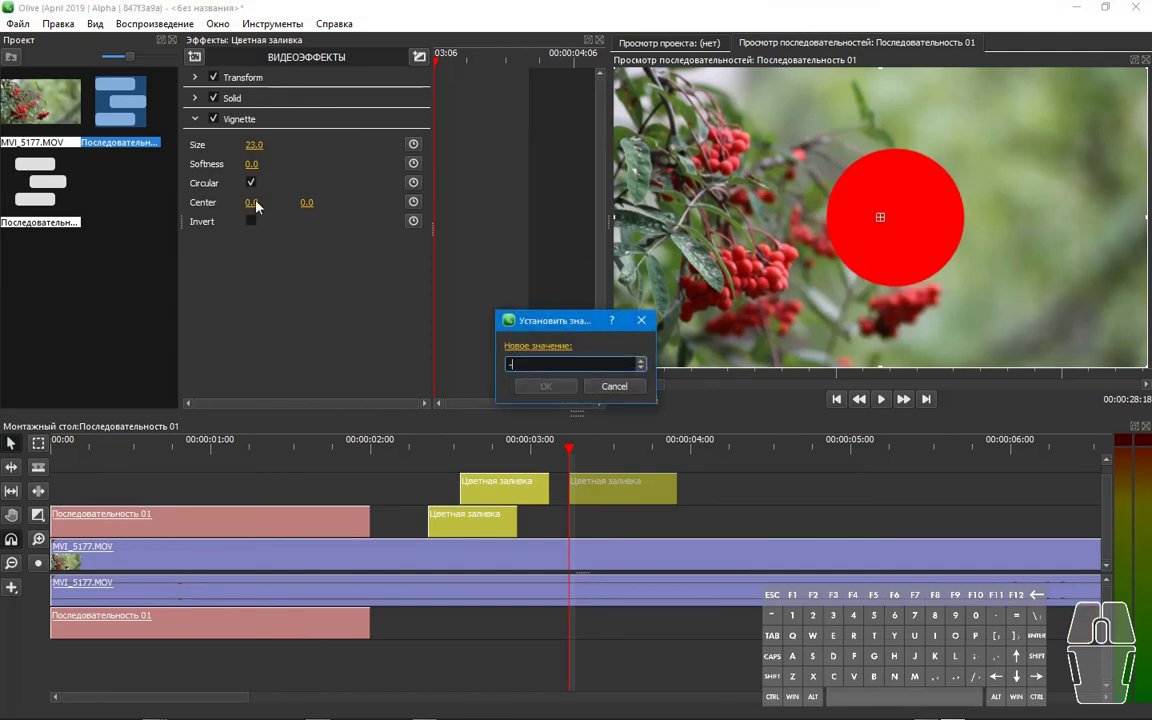
{"action": "type", "text": "5"}
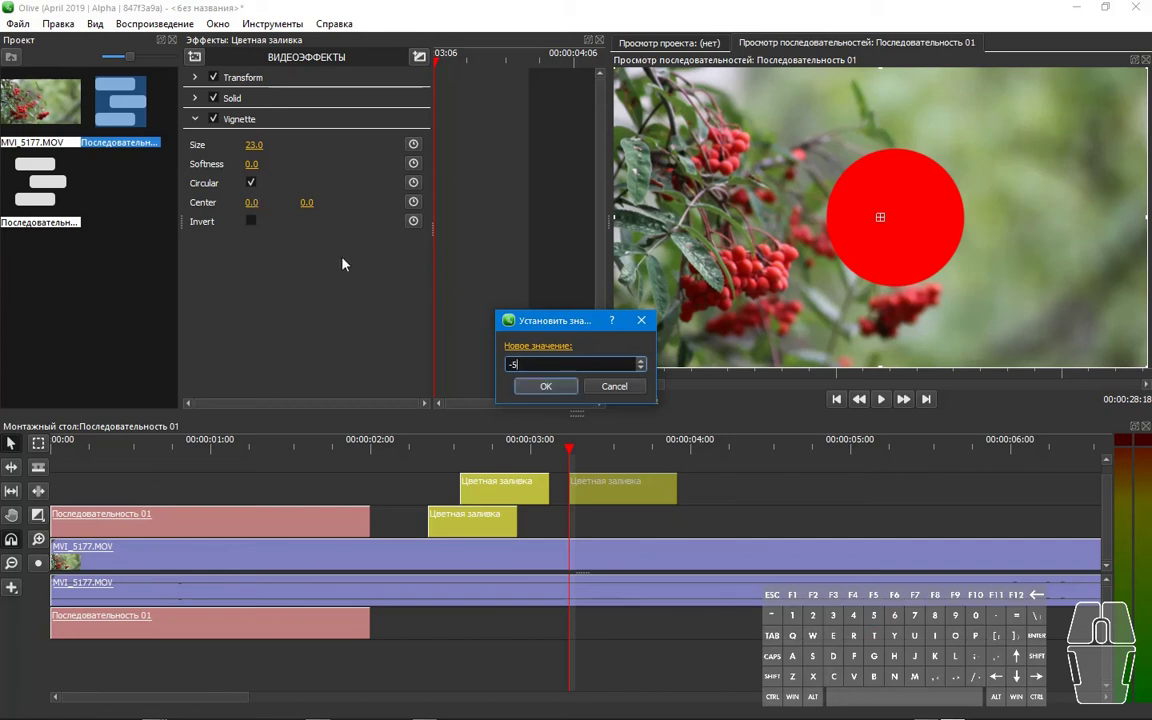
{"action": "left_click", "coordinate": [522, 387]}
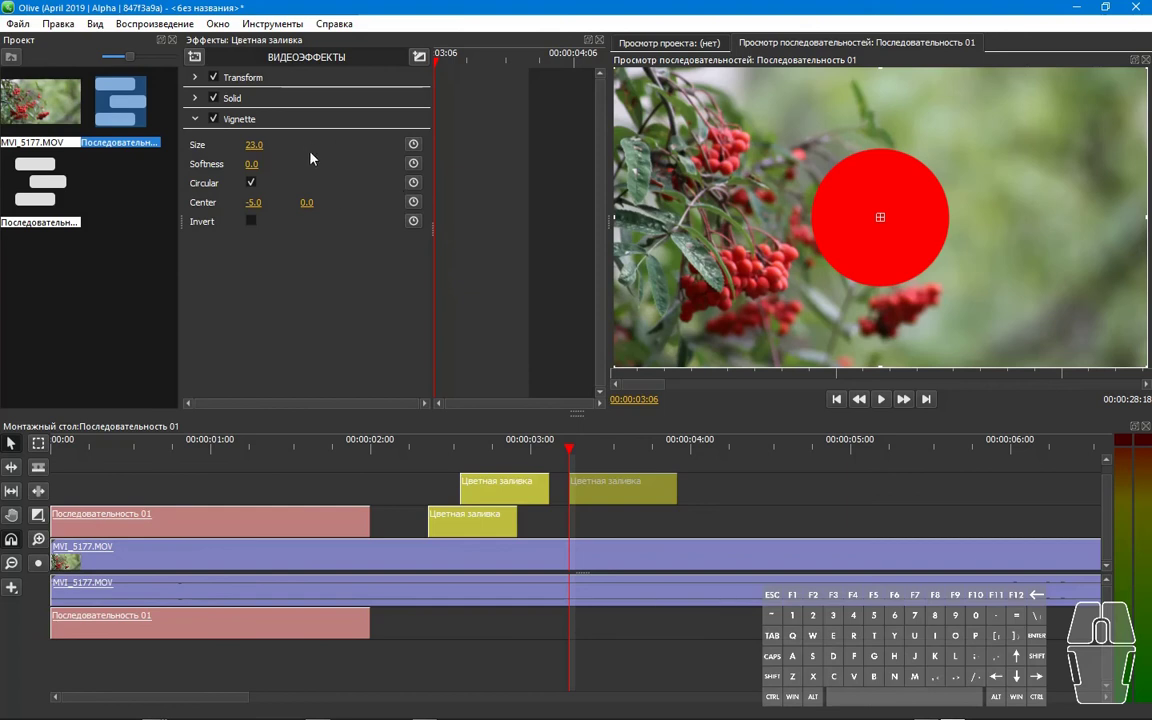
Keyframe the vignette's size from 0 at 00:00:03:06 to 25 at 00:00:03:11.
{"action": "left_click_drag", "start_coordinate": [254, 145], "coordinate": [256, 144]}
{"action": "left_click", "coordinate": [413, 144]}
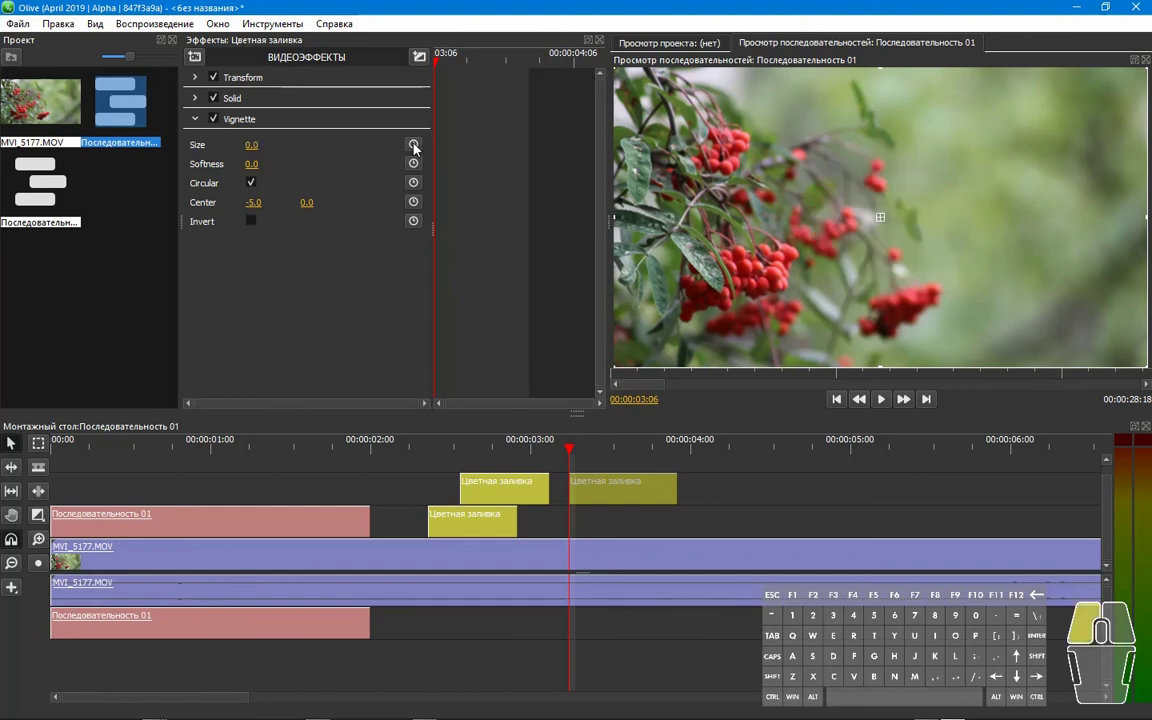
{"action": "left_click", "coordinate": [600, 451]}
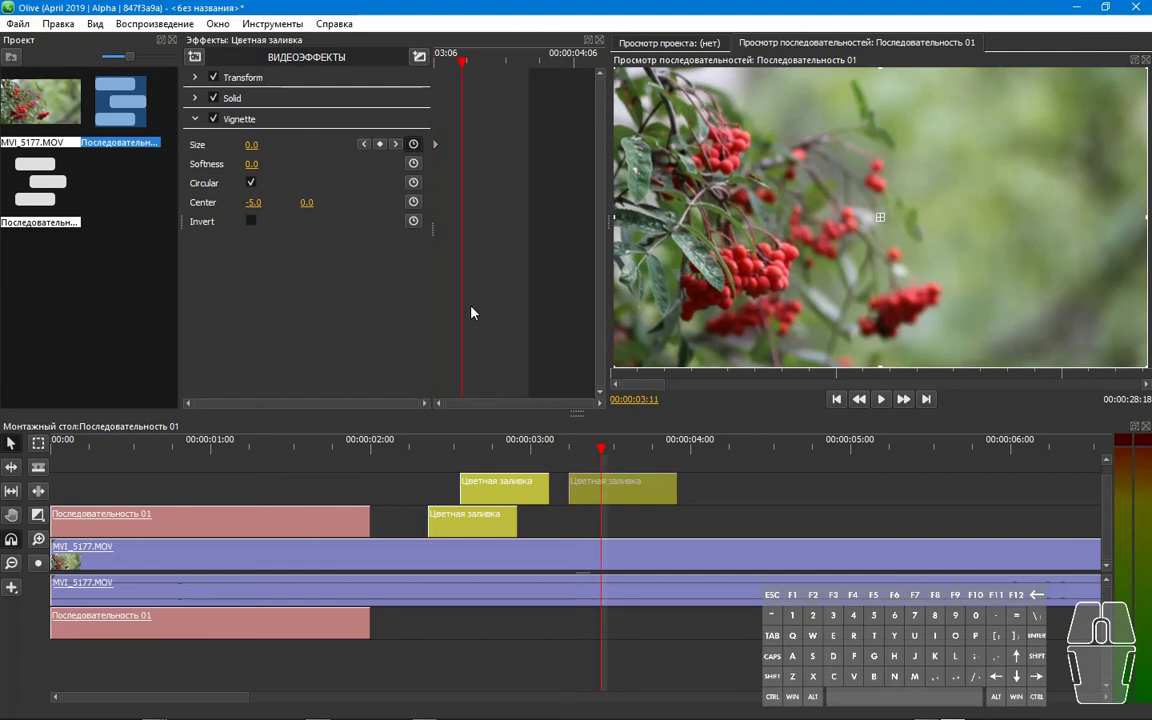
{"action": "left_click", "coordinate": [252, 145]}
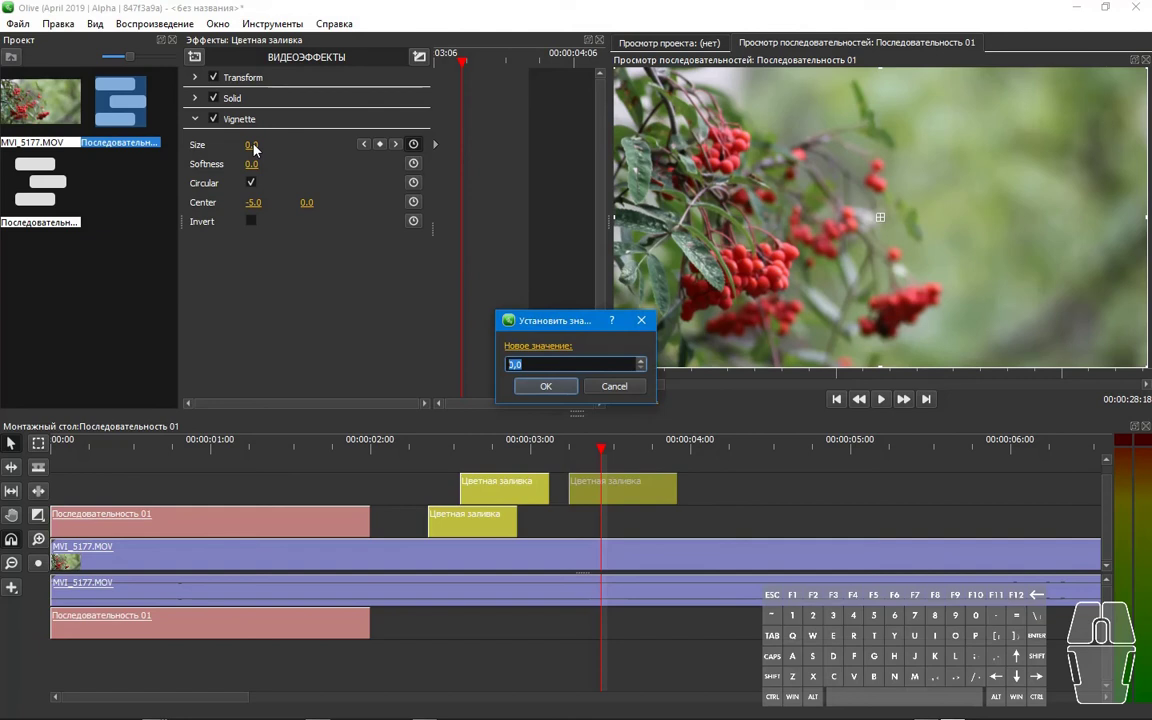
{"action": "type", "text": "25"}
{"action": "key", "text": "Return"}
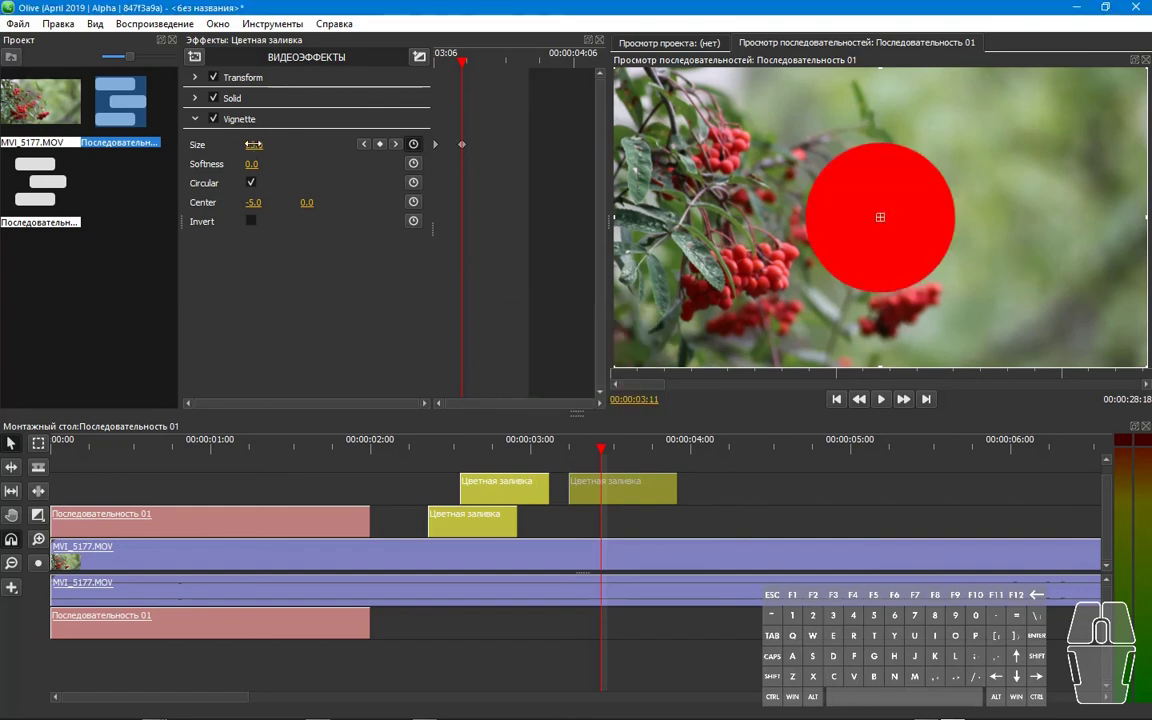
{"action": "left_click", "coordinate": [193, 117]}
{"action": "left_click", "coordinate": [196, 60]}
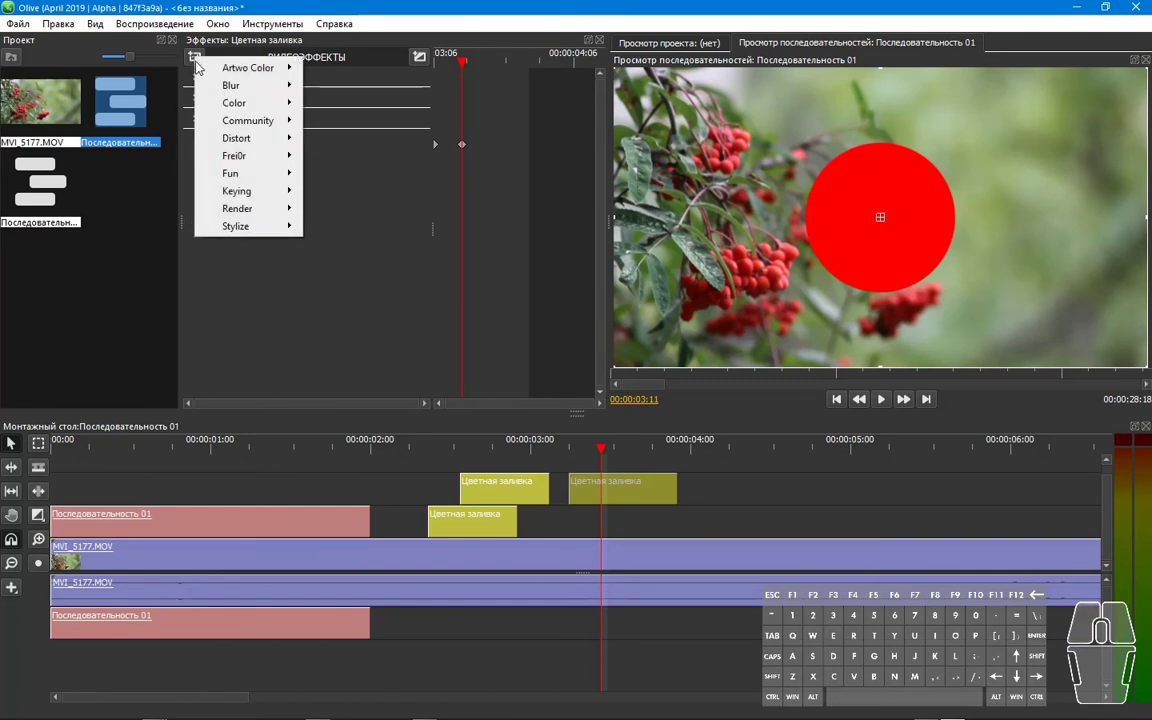
{"action": "left_click", "coordinate": [435, 162]}
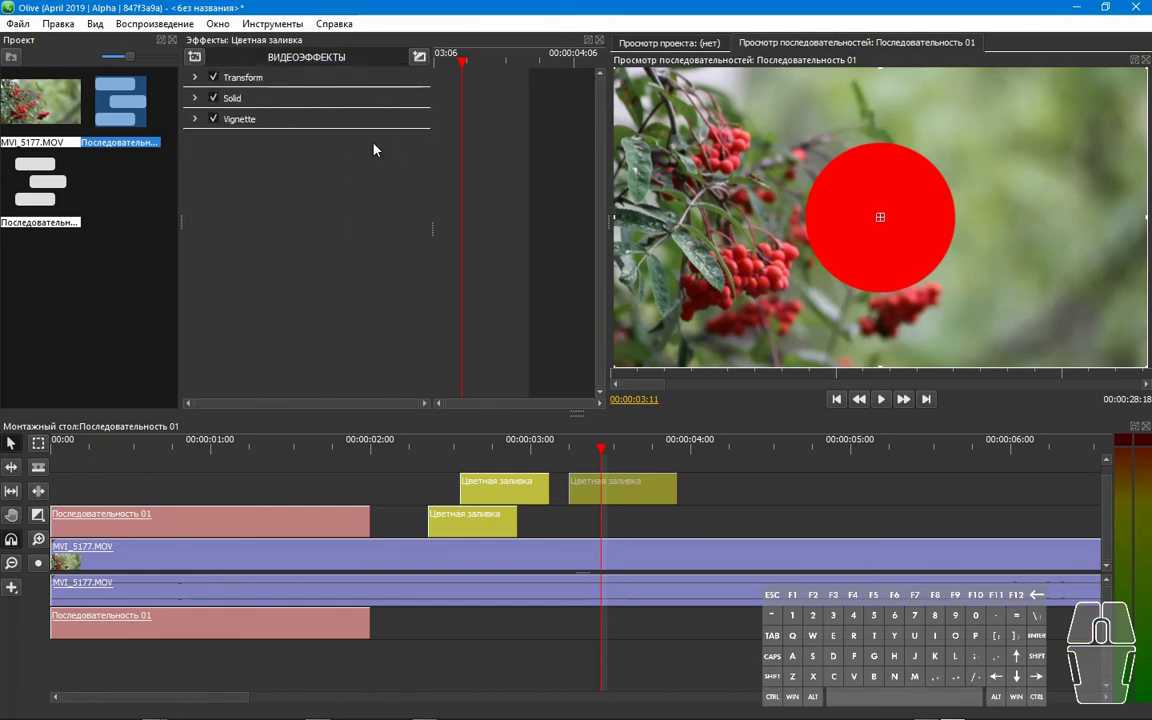
{"action": "left_click", "coordinate": [195, 119]}
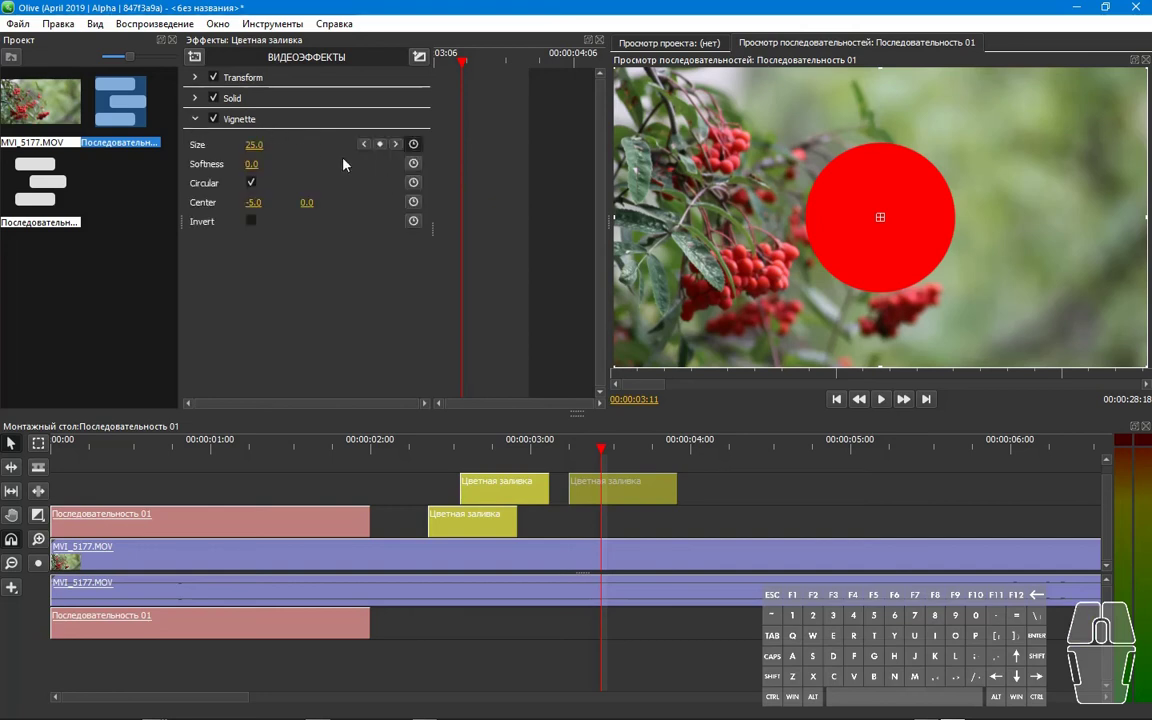
Reselect the colour fill clip at 00:00:03:06 and change both vignette size keyframes to smooth interpolation with round markers.
{"action": "left_click", "coordinate": [581, 525]}
{"action": "left_click", "coordinate": [588, 490]}
{"action": "left_click", "coordinate": [475, 186]}
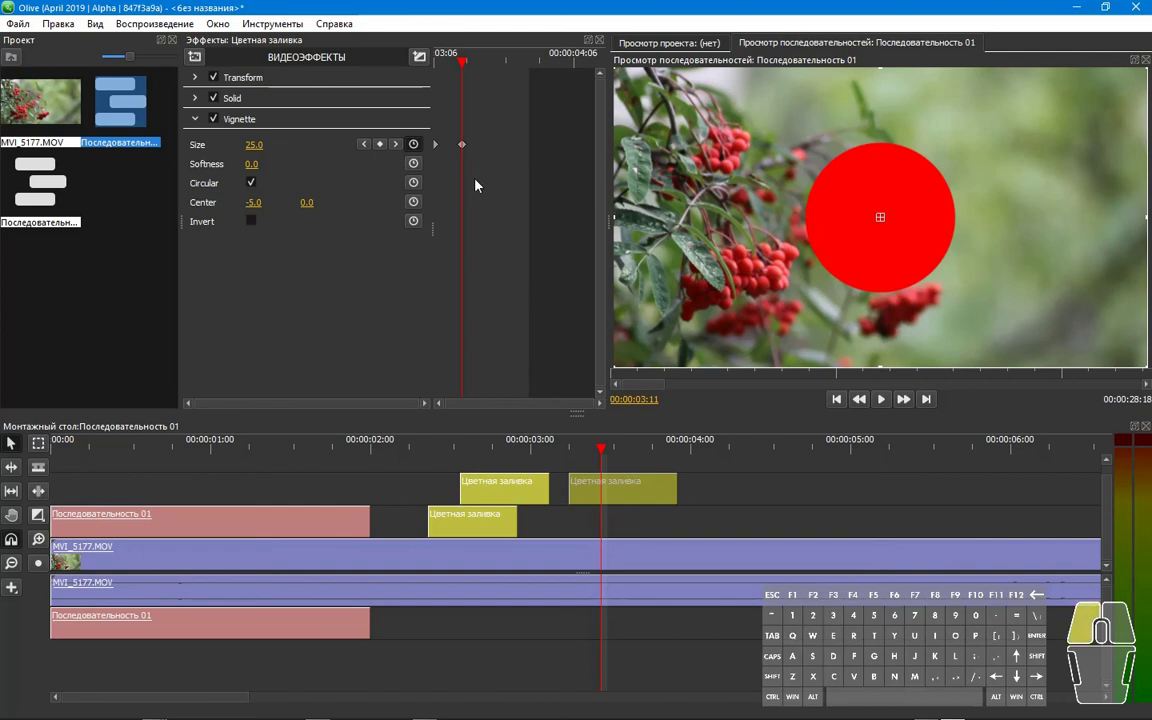
{"action": "left_click_drag", "start_coordinate": [444, 126], "coordinate": [431, 127]}
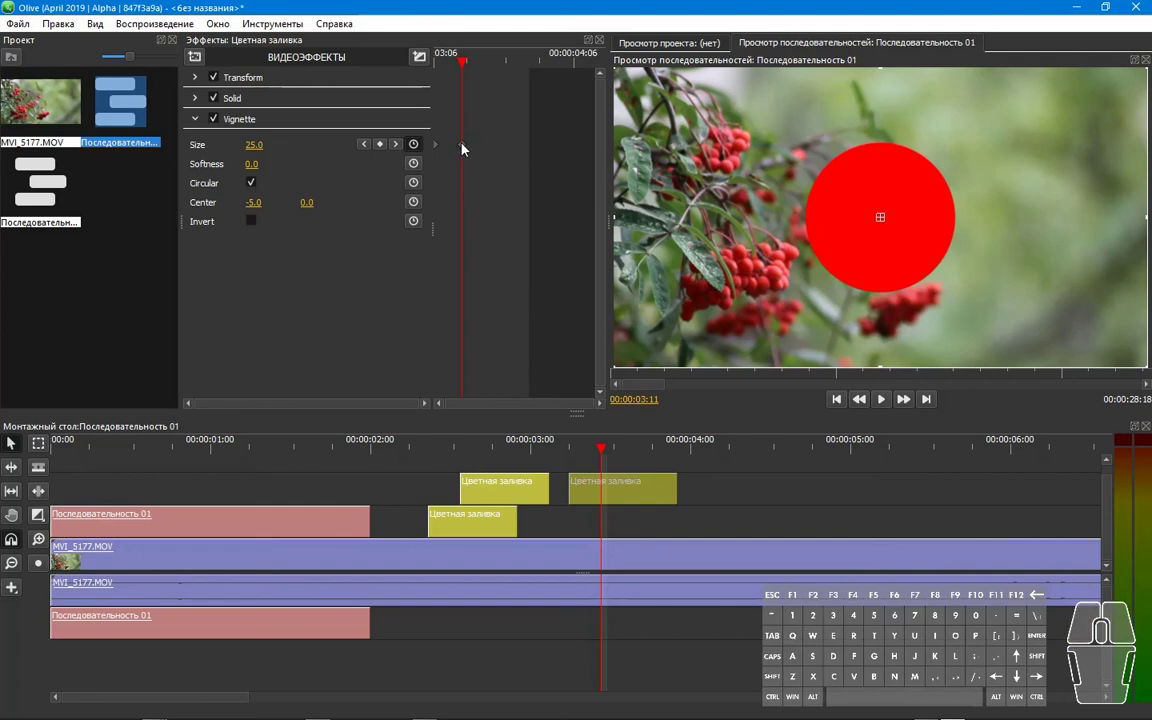
{"action": "right_click", "coordinate": [462, 148]}
{"action": "left_click", "coordinate": [490, 172]}
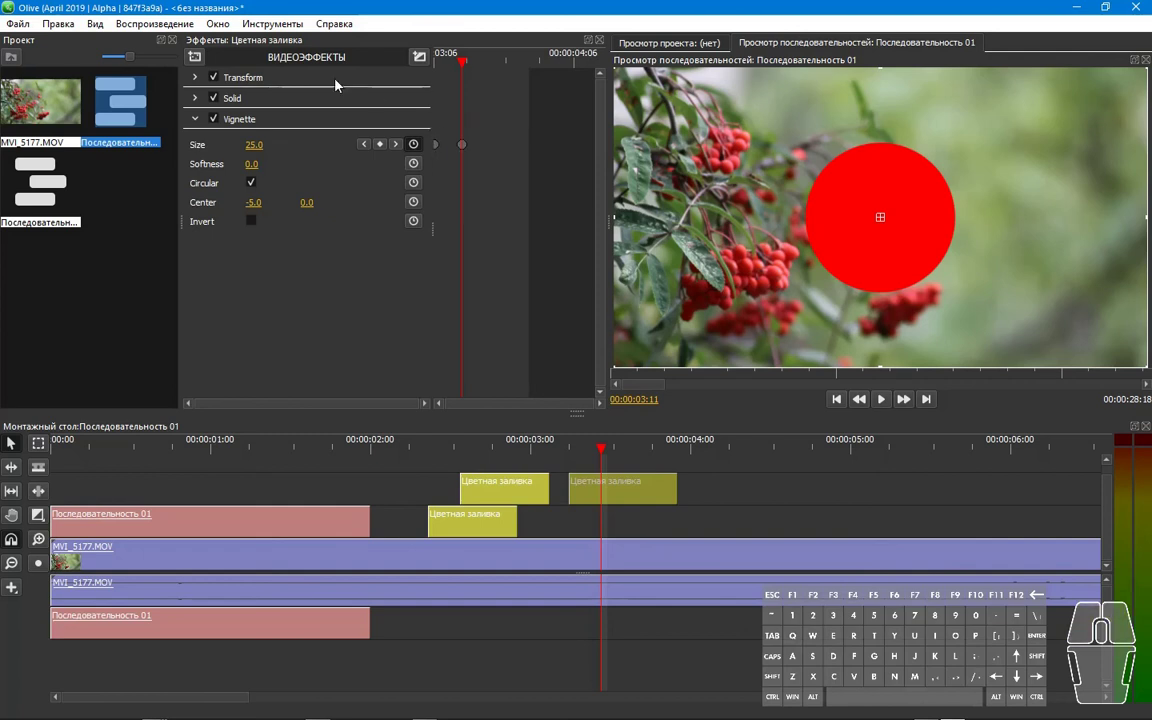
Collapse the first Vignette and add a second Stylize Vignette effect to the same colour fill.
{"action": "left_click", "coordinate": [196, 119]}
{"action": "left_click", "coordinate": [195, 59]}
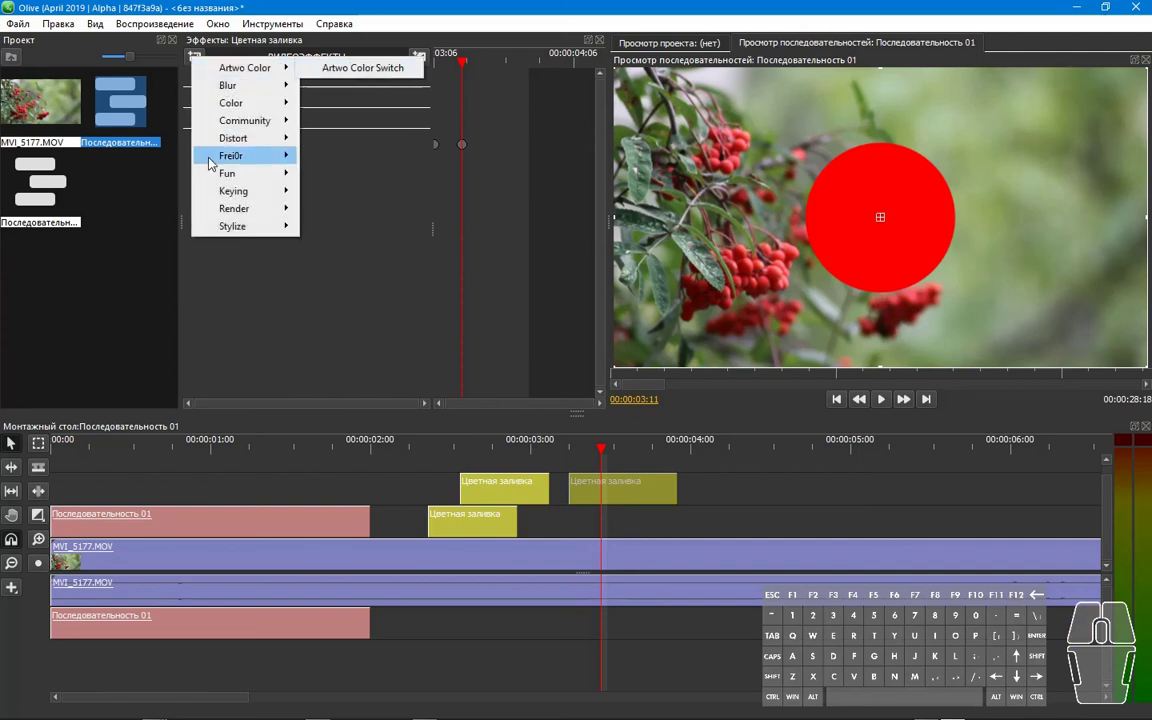
{"action": "mouse_move", "coordinate": [225, 192]}
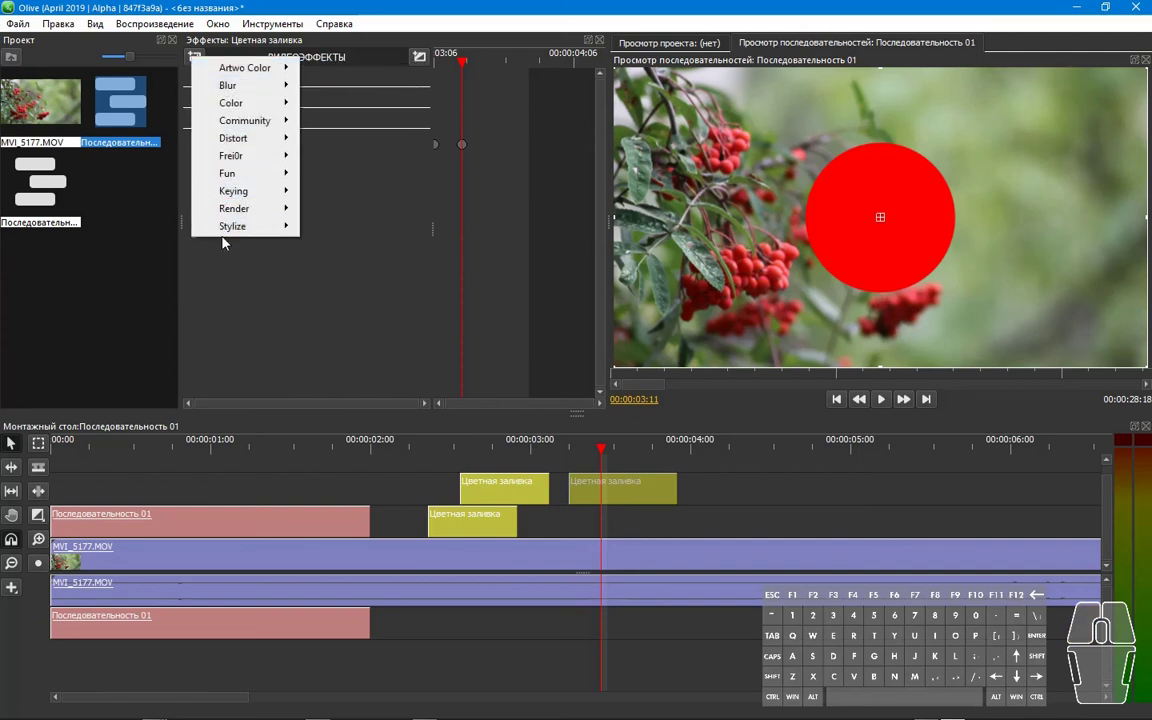
{"action": "mouse_move", "coordinate": [240, 226]}
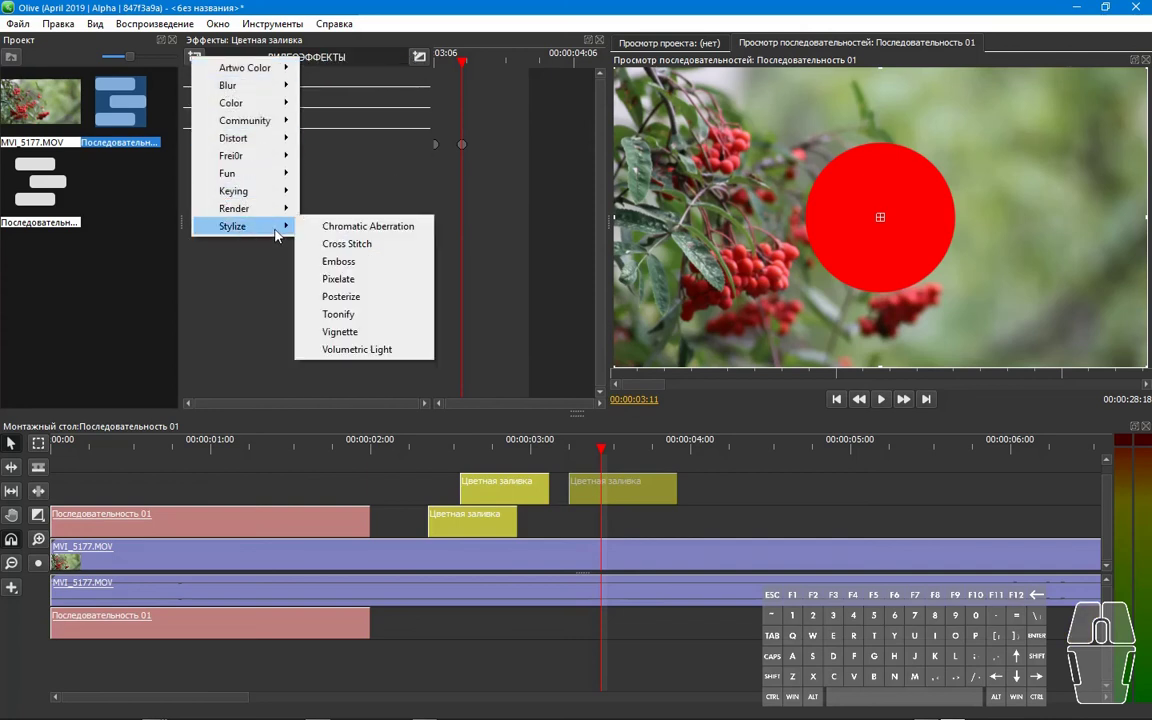
{"action": "left_click", "coordinate": [336, 331]}
Make the second vignette circular and inverted with softness 0.
{"action": "left_click", "coordinate": [251, 204]}
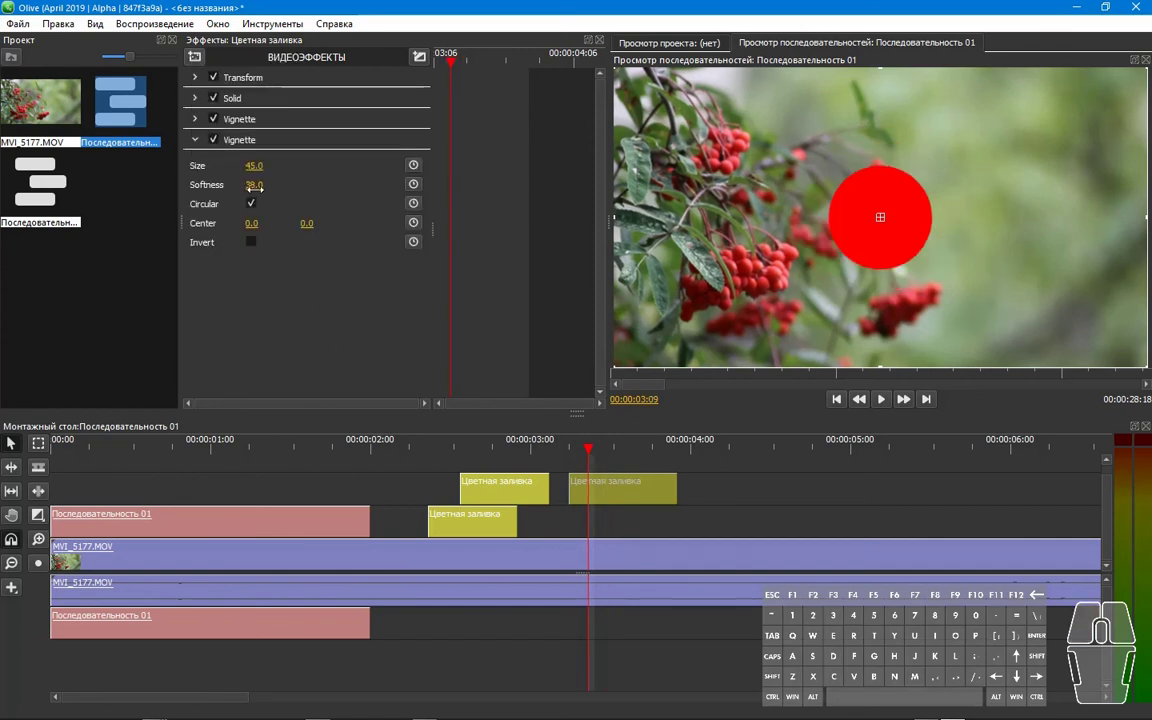
{"action": "left_click_drag", "start_coordinate": [253, 185], "coordinate": [233, 185]}
{"action": "left_click", "coordinate": [250, 244]}
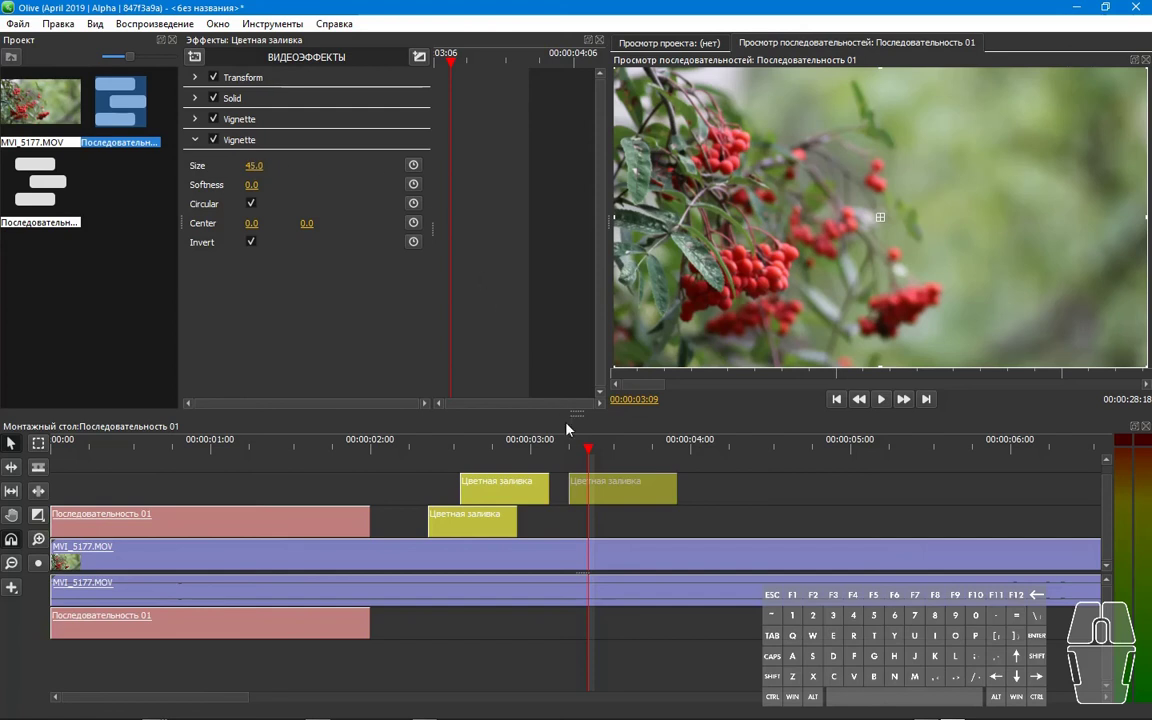
Keyframe the second vignette's size at 45 on 00:00:03:12 and at 0 on 00:00:03:08.
{"action": "left_click", "coordinate": [606, 456]}
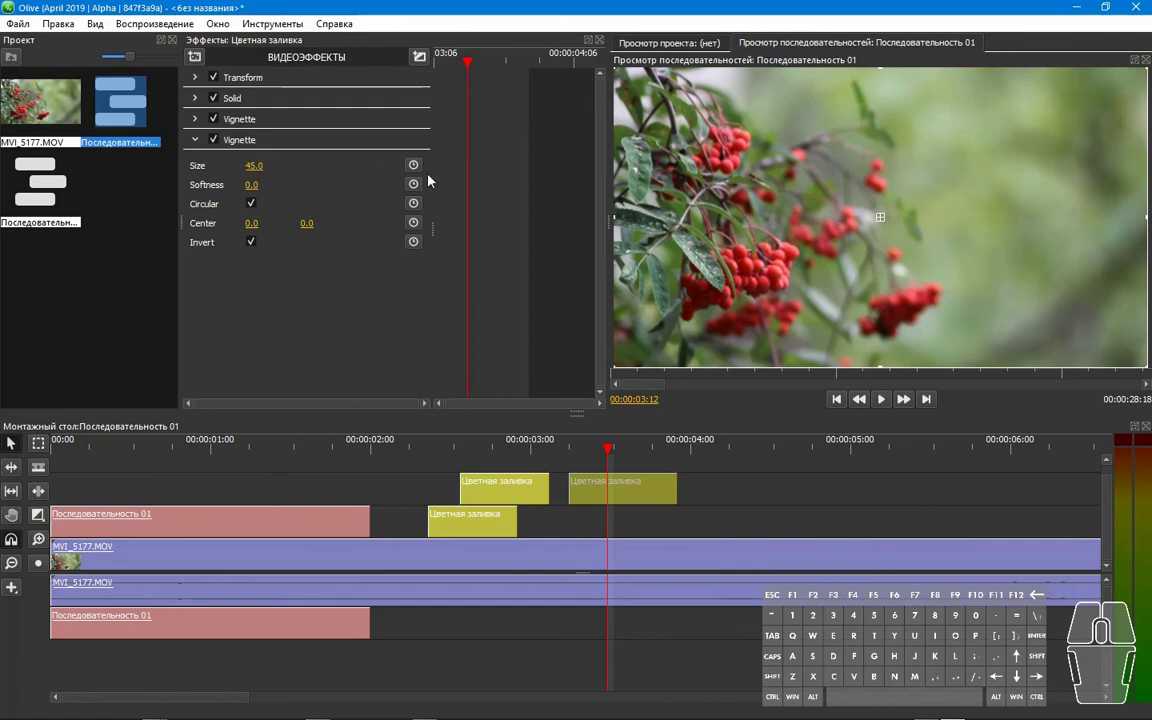
{"action": "left_click", "coordinate": [415, 166]}
{"action": "left_click", "coordinate": [571, 450]}
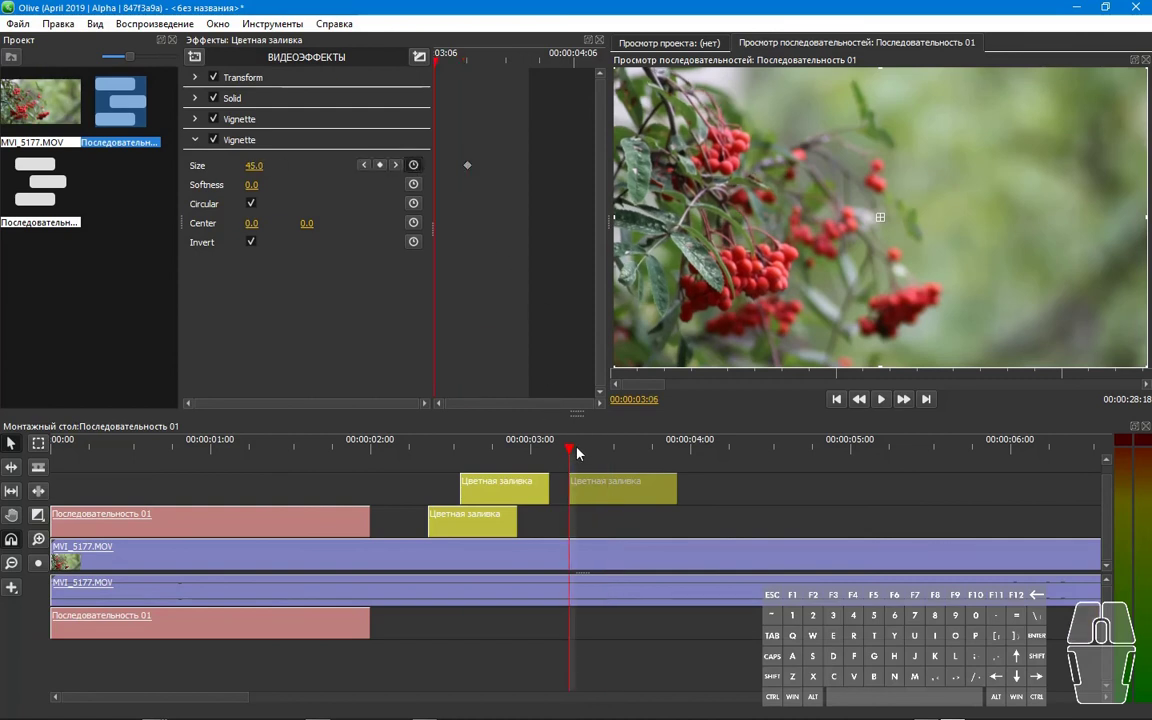
{"action": "left_click", "coordinate": [582, 450]}
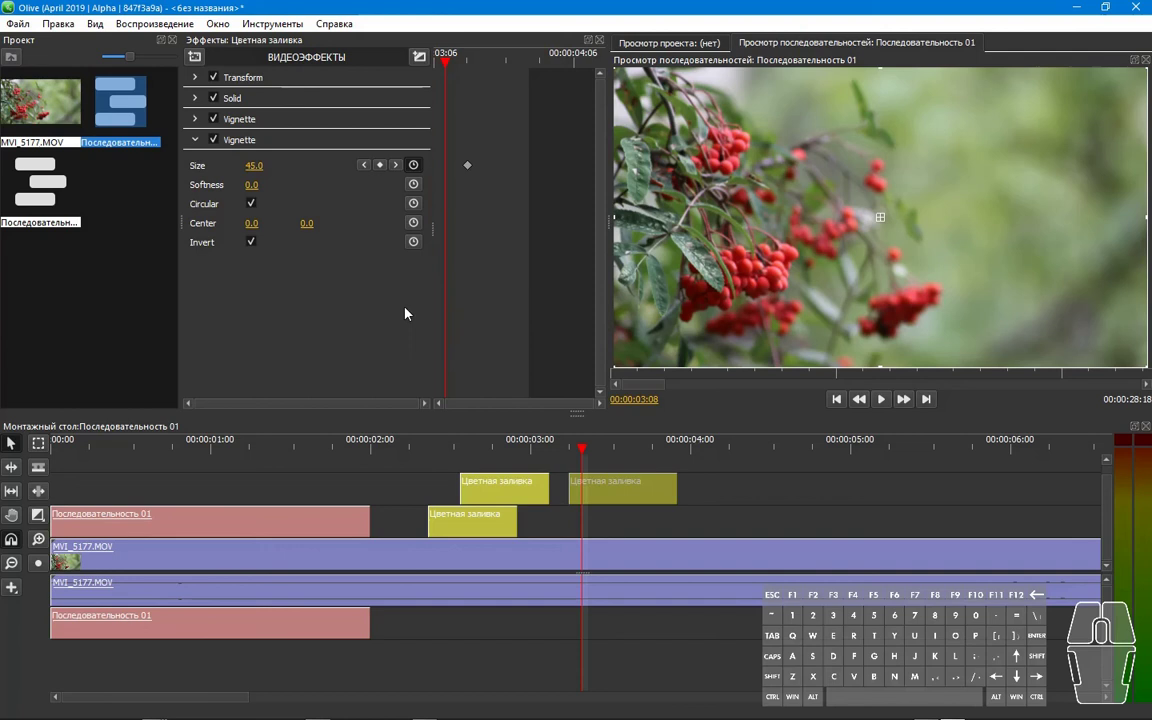
{"action": "left_click_drag", "start_coordinate": [254, 166], "coordinate": [200, 166]}
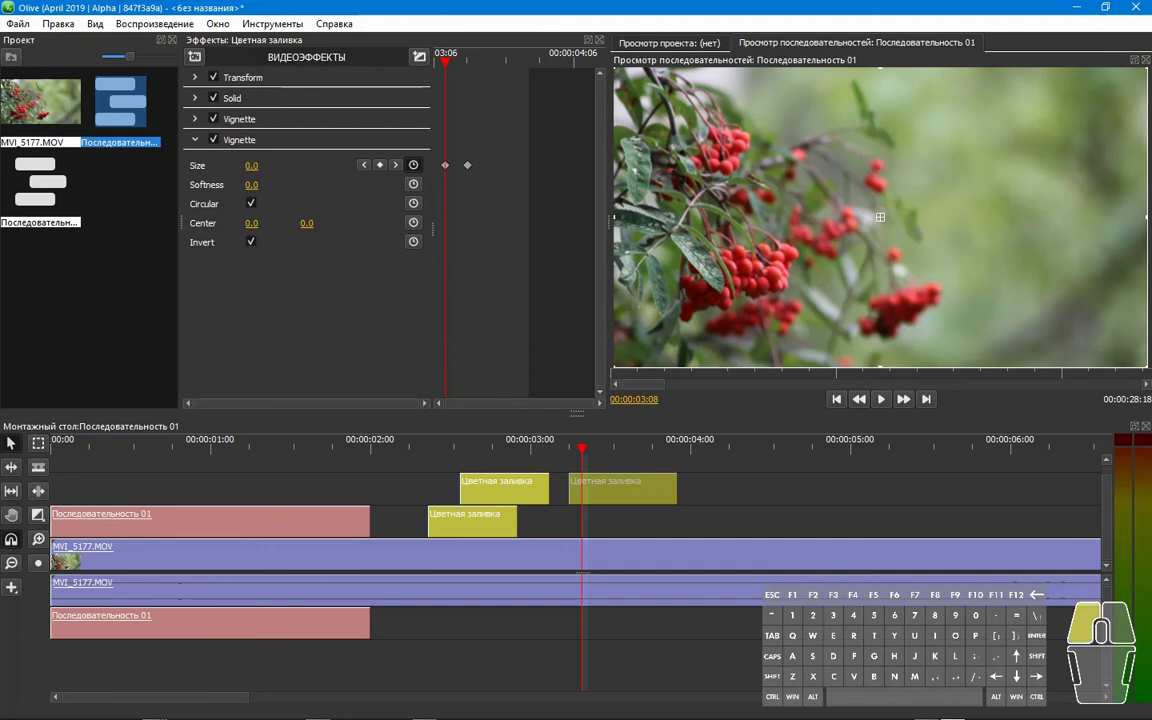
Set the horizontal center of the second vignette to -5 to match the first one.
{"action": "left_click", "coordinate": [569, 443]}
{"action": "key", "text": "space"}
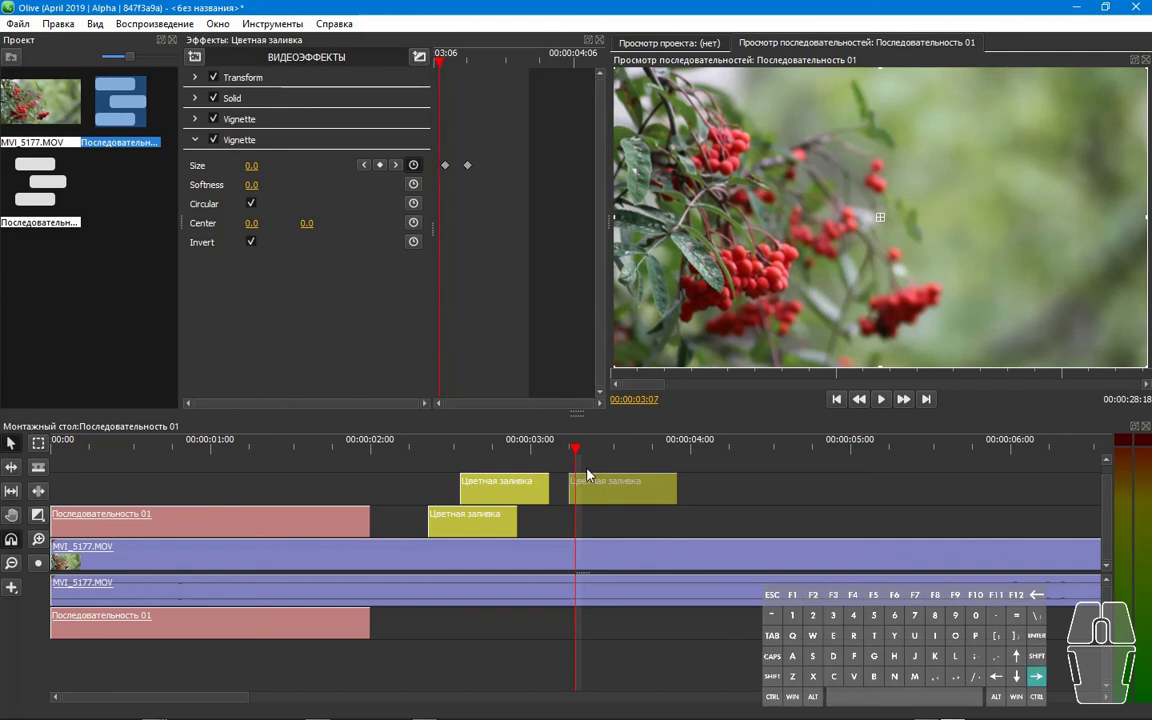
{"action": "key", "text": "Left"}
{"action": "key", "text": "Left"}
{"action": "key", "text": "Left"}
{"action": "key", "text": "Left"}
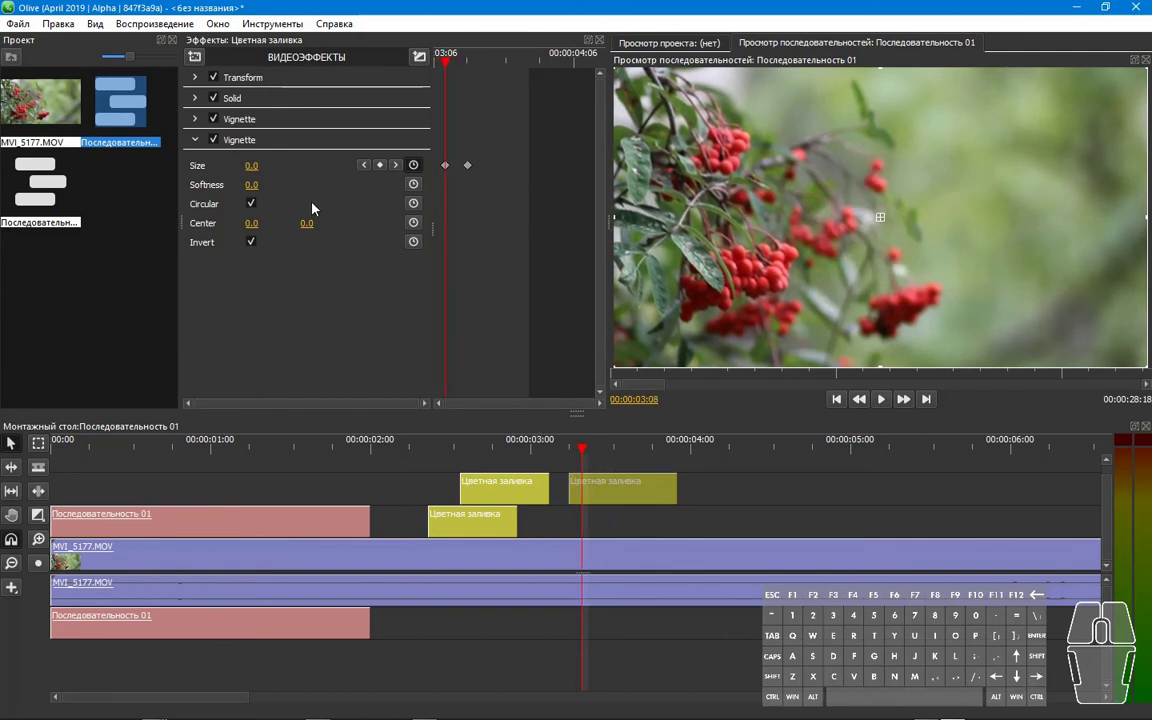
{"action": "left_click", "coordinate": [250, 223]}
{"action": "type", "text": "-"}
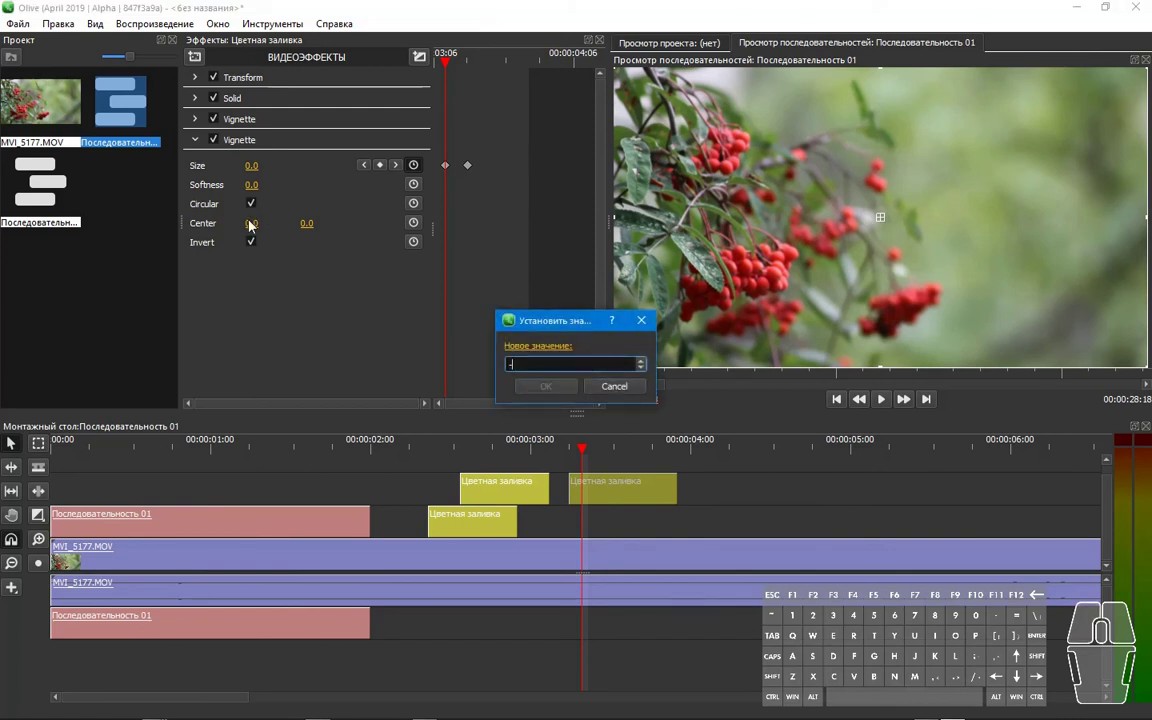
{"action": "type", "text": "5"}
{"action": "key", "text": "Return"}
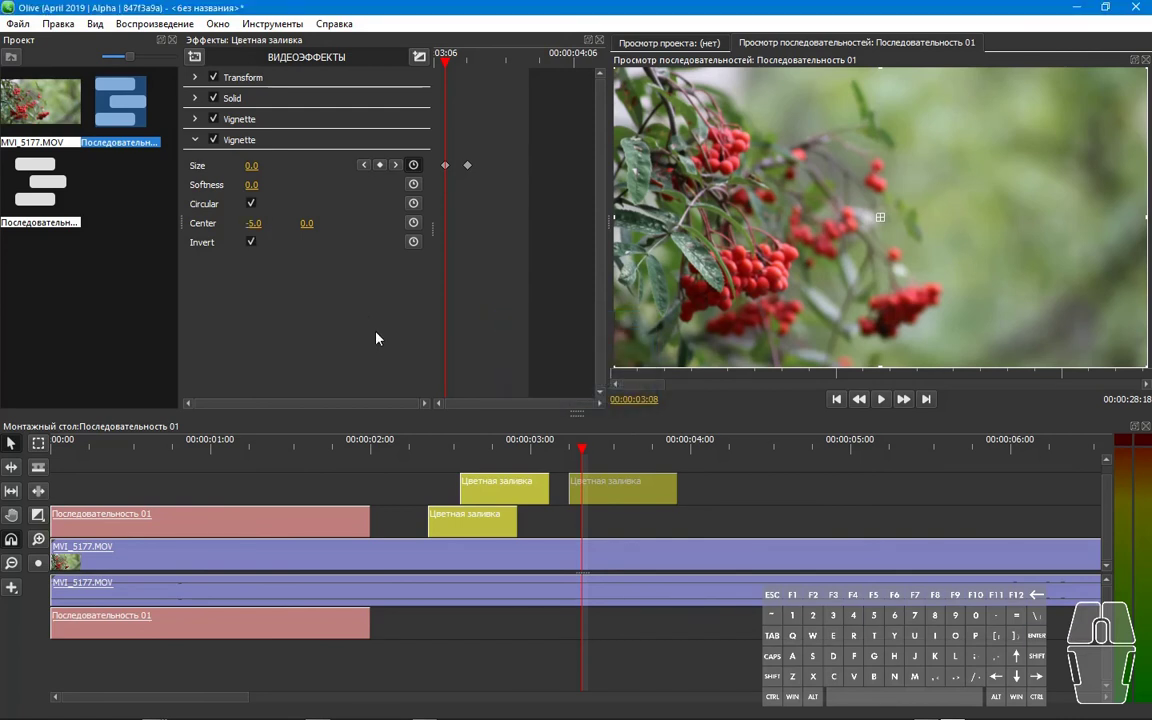
Shift both size keyframes of the second vignette two frames later, to 00:00:03:10 and 00:00:03:14, and give them smooth interpolation.
{"action": "key", "text": "Left"}
{"action": "key", "text": "Left"}
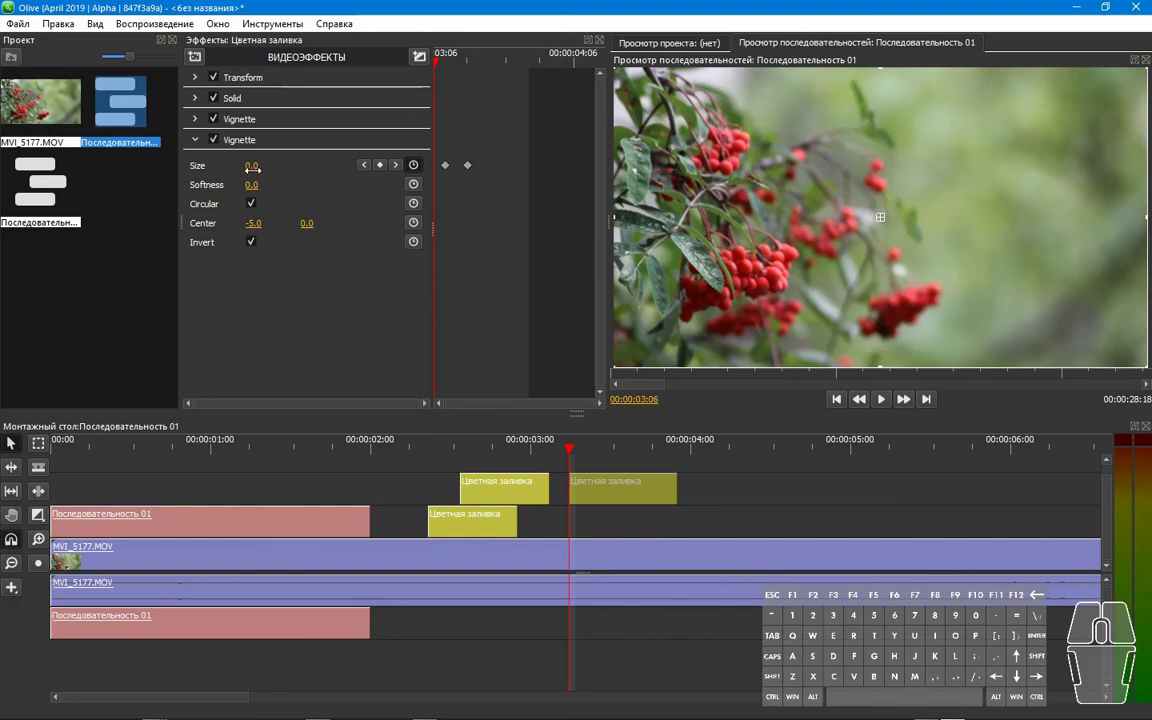
{"action": "key", "text": "Right"}
{"action": "key", "text": "Right"}
{"action": "key", "text": "Right"}
{"action": "key", "text": "Right"}
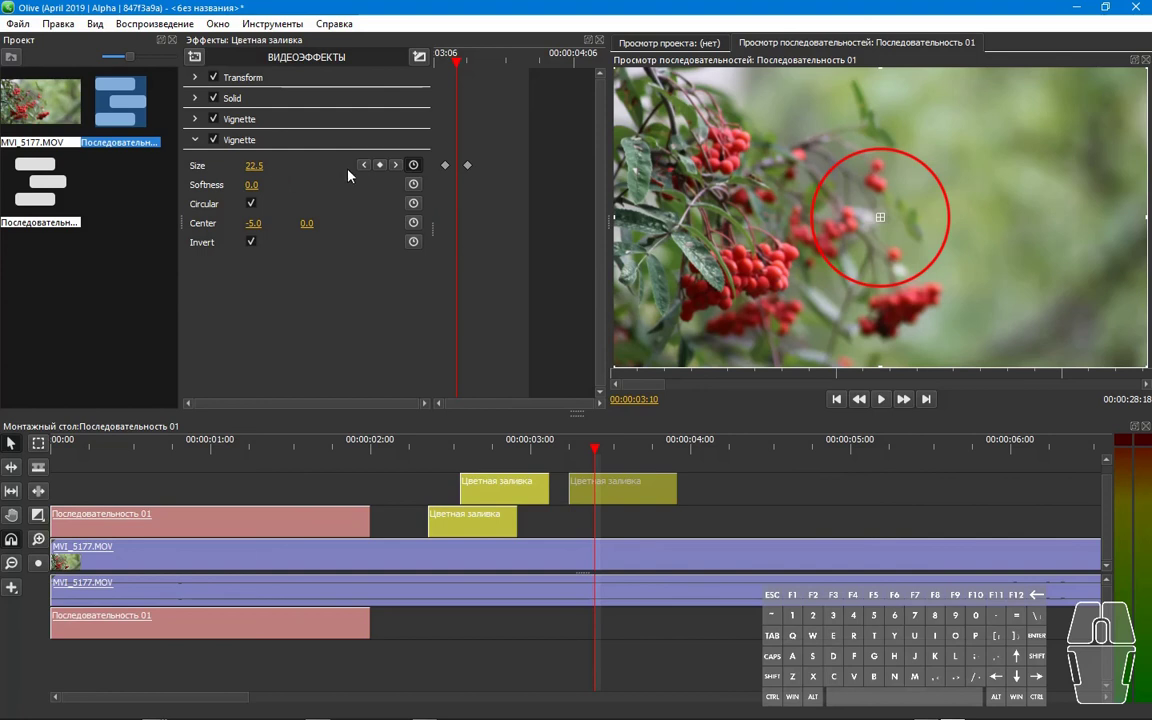
{"action": "left_click_drag", "start_coordinate": [462, 195], "coordinate": [443, 166]}
{"action": "key", "text": "Delete"}
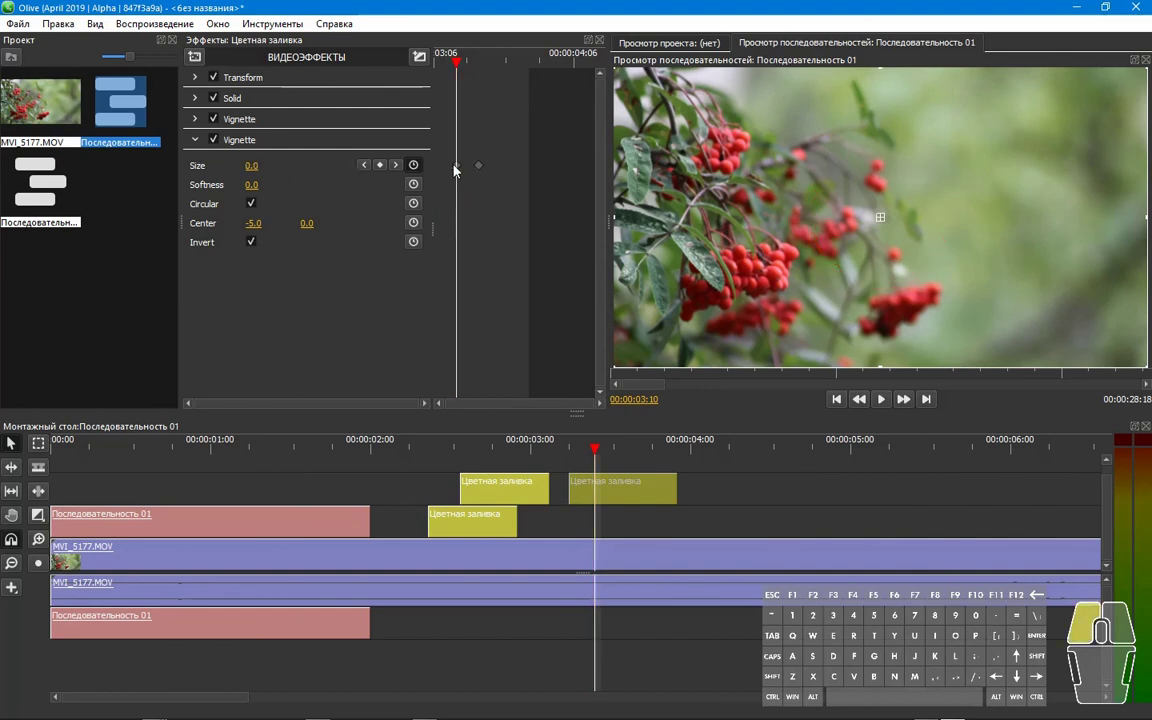
{"action": "right_click", "coordinate": [457, 168]}
{"action": "left_click", "coordinate": [491, 192]}
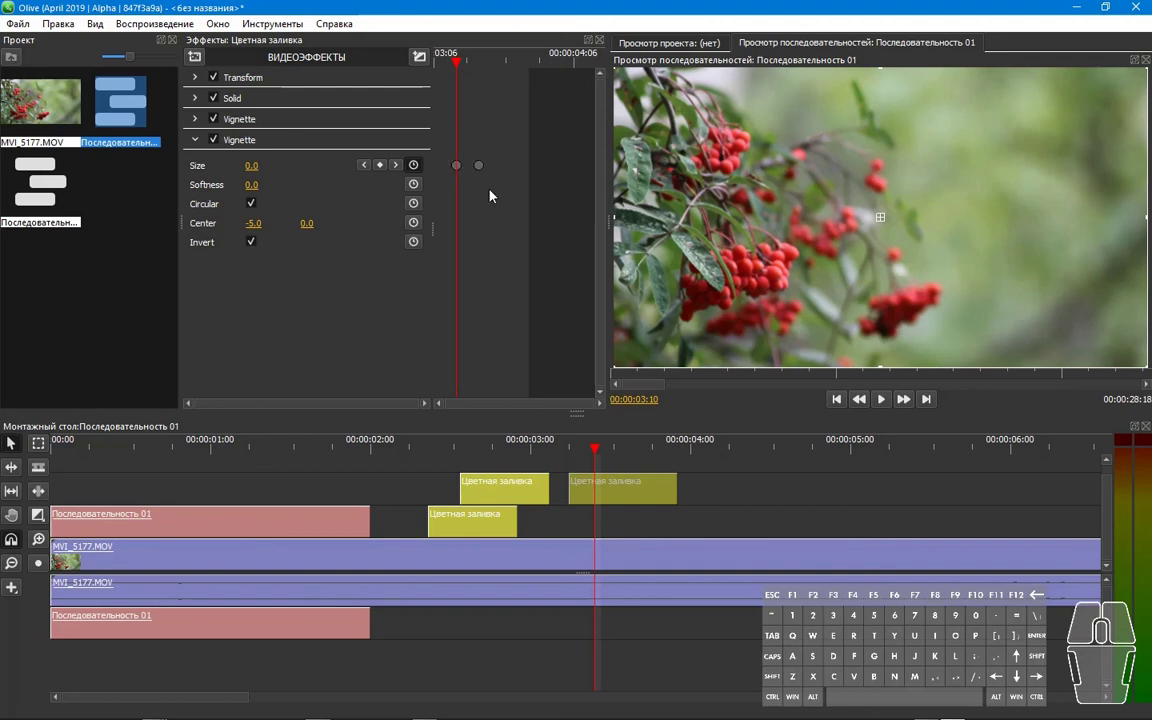
Step frame by frame through the circle animation from 00:00:03:06 to 00:00:03:12 to check the ring's growth and thickness.
{"action": "key", "text": "Left"}
{"action": "key", "text": "Left"}
{"action": "key", "text": "Left"}
{"action": "key", "text": "Left"}
{"action": "key", "text": "Left"}
{"action": "key", "text": "Left"}
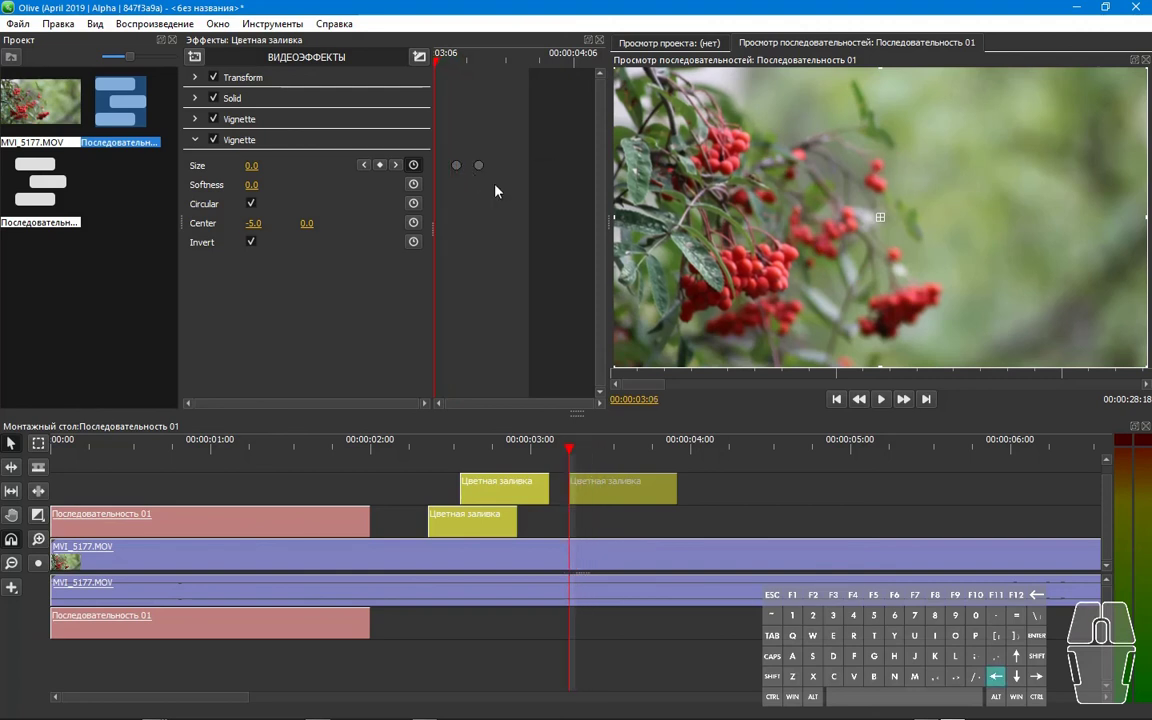
{"action": "key", "text": "Right"}
{"action": "key", "text": "Right"}
{"action": "key", "text": "Right"}
{"action": "key", "text": "Right"}
{"action": "key", "text": "Right"}
{"action": "key", "text": "Right"}
{"action": "key", "text": "Right"}
{"action": "key", "text": "Right"}
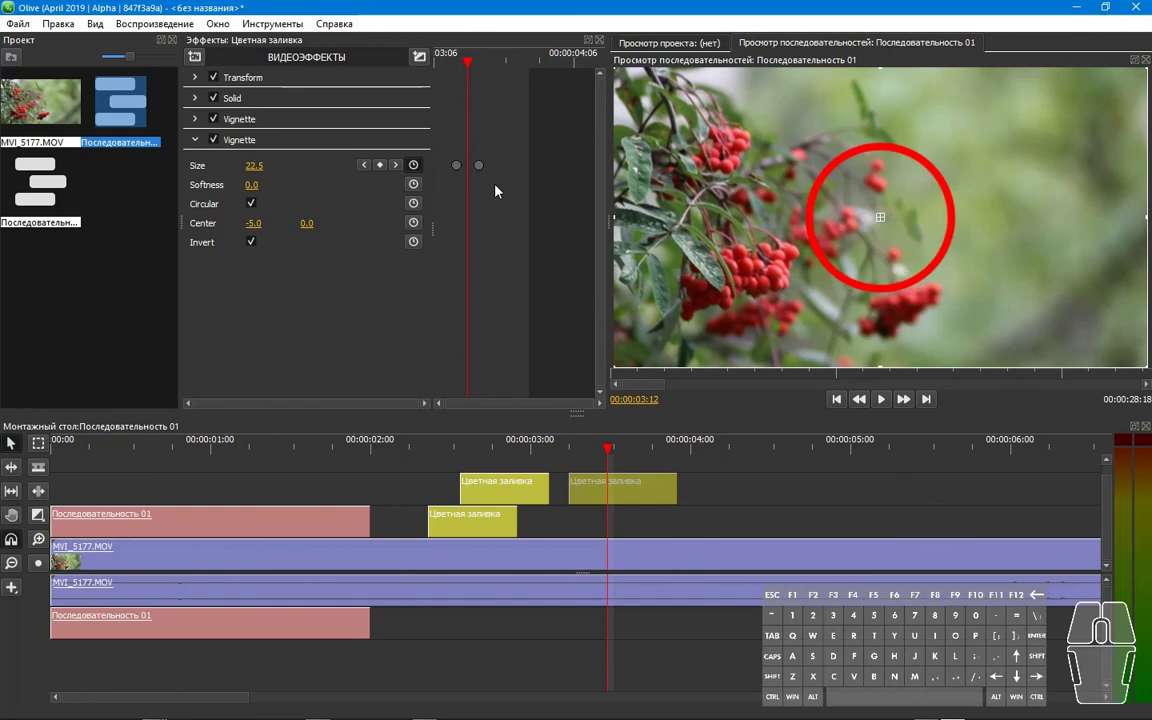
Try the second vignette's size keyframes two frames later, at 00:00:03:12 and 00:00:03:16, and step through the ring animation.
{"action": "left_click", "coordinate": [459, 167]}
{"action": "left_click_drag", "start_coordinate": [461, 166], "coordinate": [468, 165]}
{"action": "key", "text": "Left"}
{"action": "key", "text": "Left"}
{"action": "key", "text": "Right"}
{"action": "key", "text": "Right"}
{"action": "key", "text": "Right"}
{"action": "key", "text": "Right"}
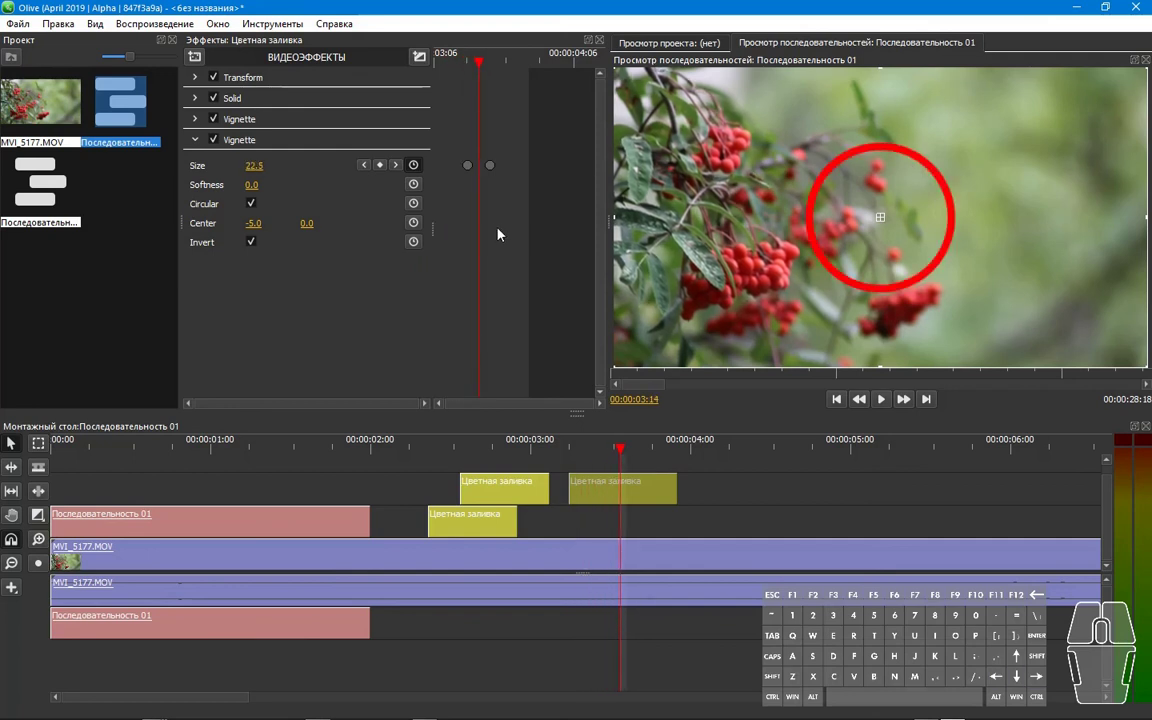
{"action": "key", "text": "Right"}
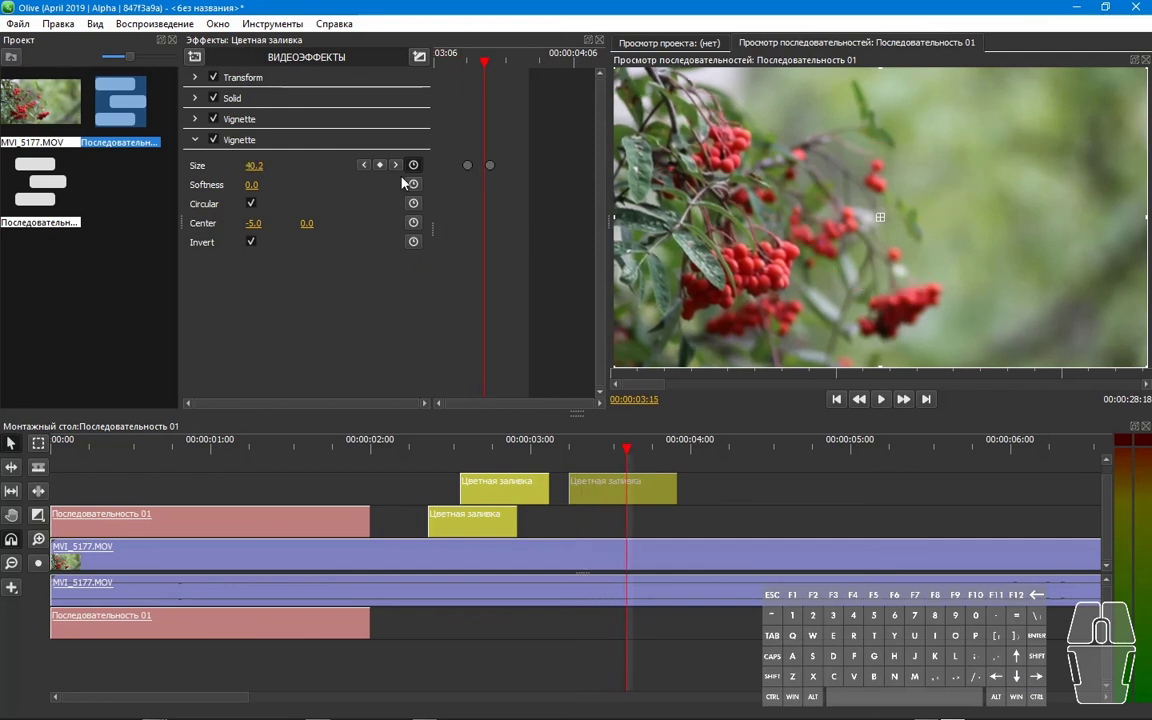
Expand both Vignette effects and move the second one's size keyframes earlier, to 00:00:03:09 and 00:00:03:13.
{"action": "left_click", "coordinate": [196, 140]}
{"action": "left_click", "coordinate": [195, 120]}
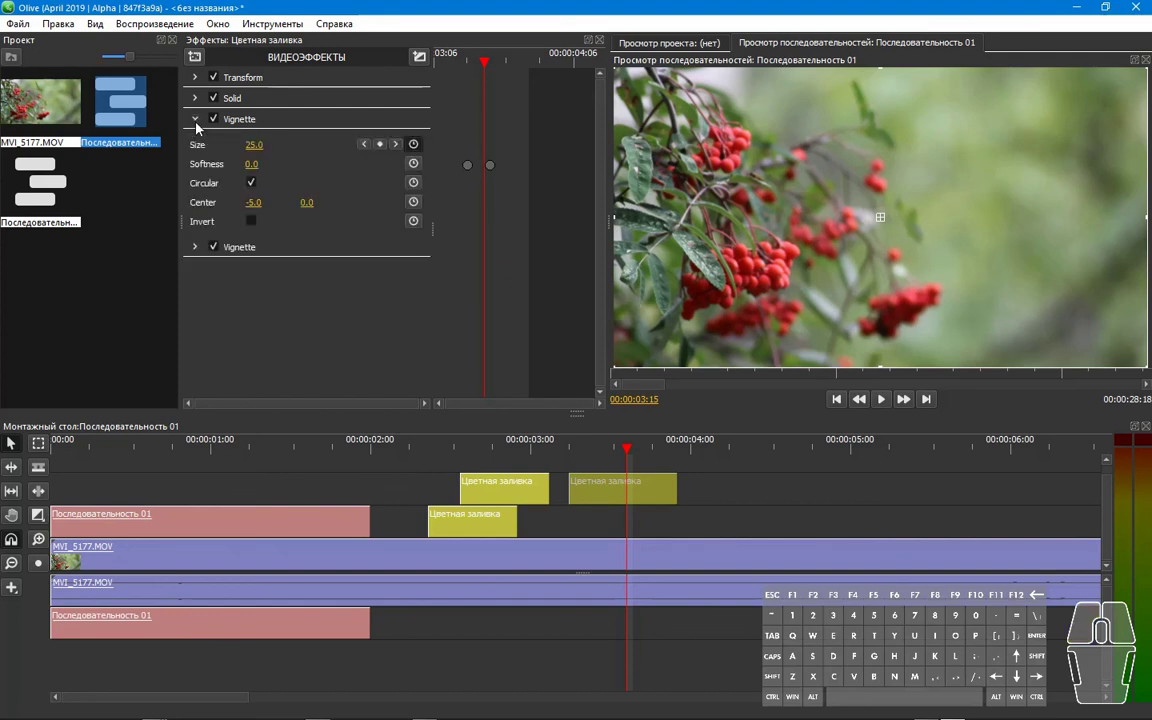
{"action": "left_click", "coordinate": [194, 248]}
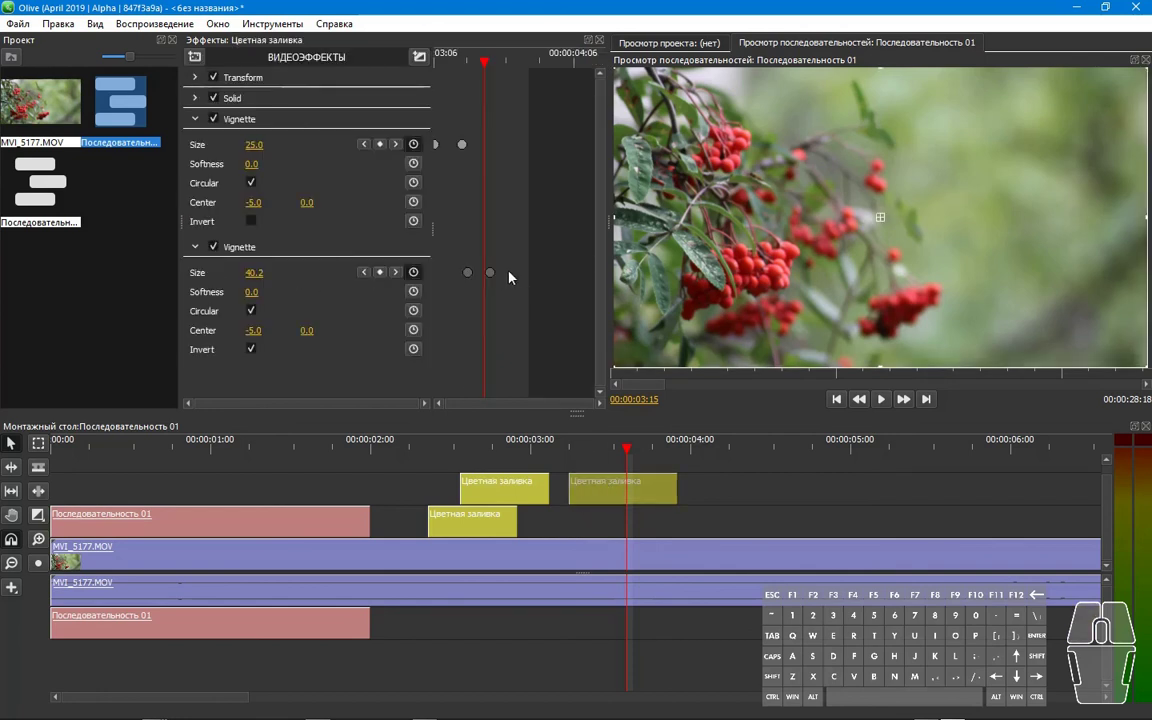
{"action": "left_click_drag", "start_coordinate": [494, 288], "coordinate": [454, 277]}
Step backward frame by frame from 00:00:03:15 to 00:00:03:07 to check the retimed ring animation.
{"action": "key", "text": "Left"}
{"action": "key", "text": "Left"}
{"action": "key", "text": "Left"}
{"action": "key", "text": "Left"}
{"action": "key", "text": "Left"}
{"action": "key", "text": "Left"}
{"action": "key", "text": "Left"}
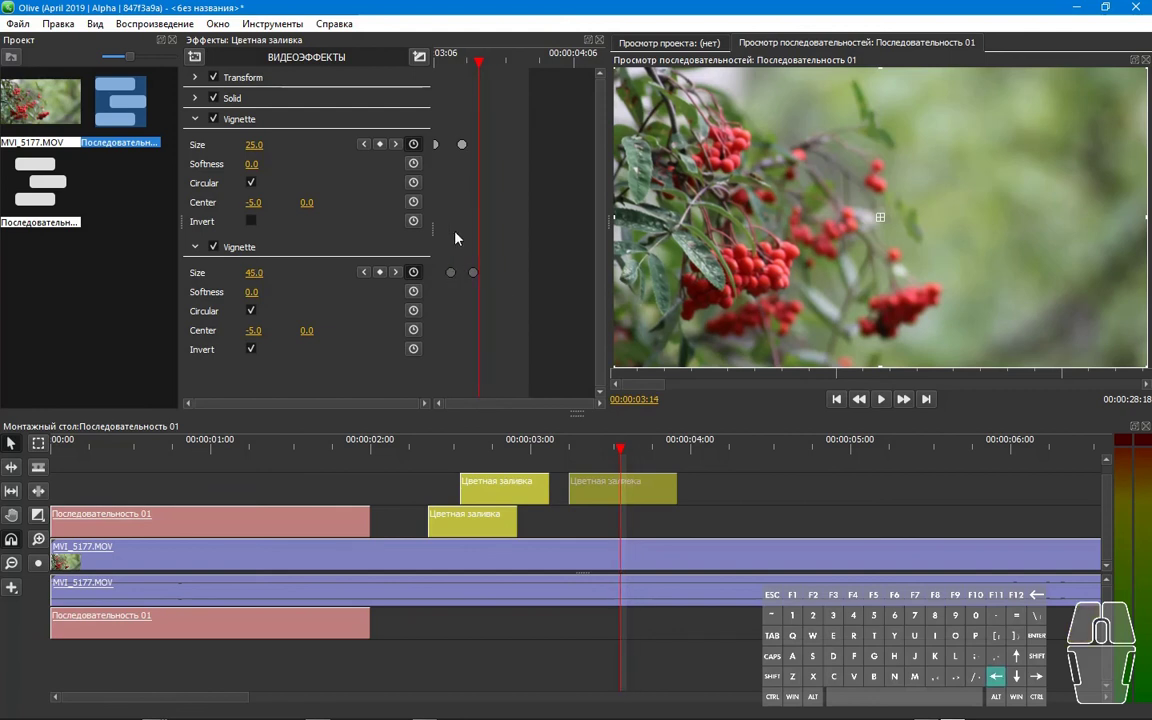
{"action": "key", "text": "Left"}
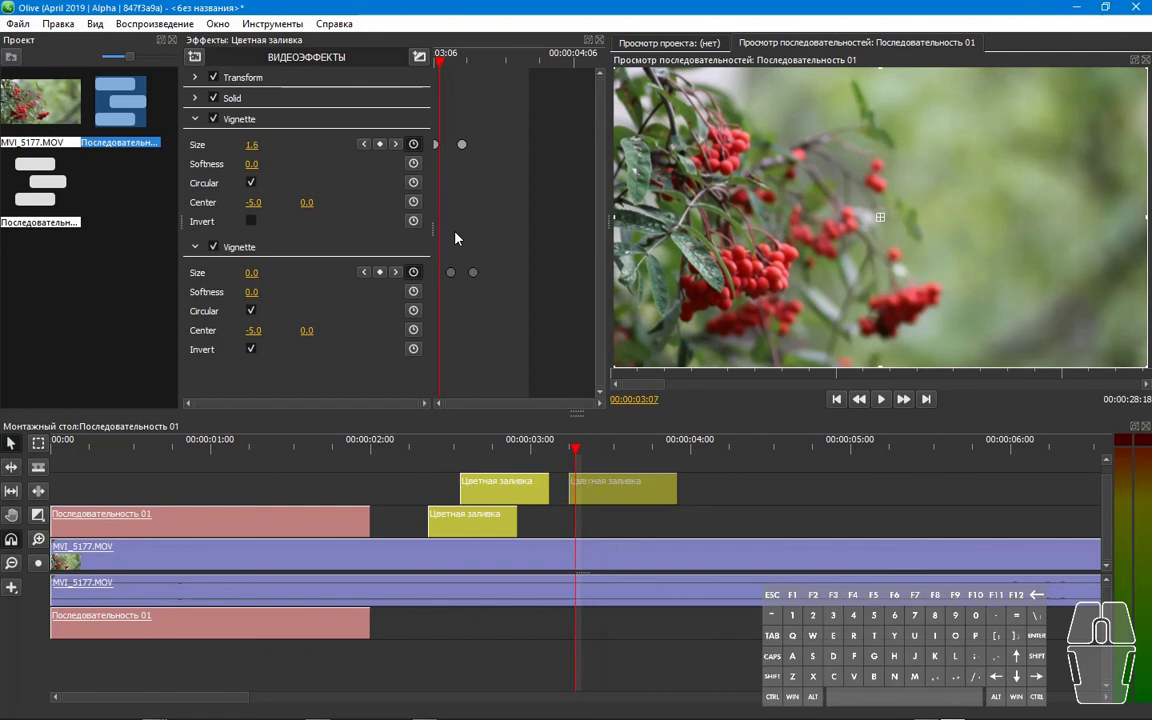
Move the end size keyframe of the first Vignette to 00:00:03:14 and that of the second Vignette to 00:00:03:19.
{"action": "key", "text": "Right"}
{"action": "key", "text": "Right"}
{"action": "key", "text": "Right"}
{"action": "key", "text": "Right"}
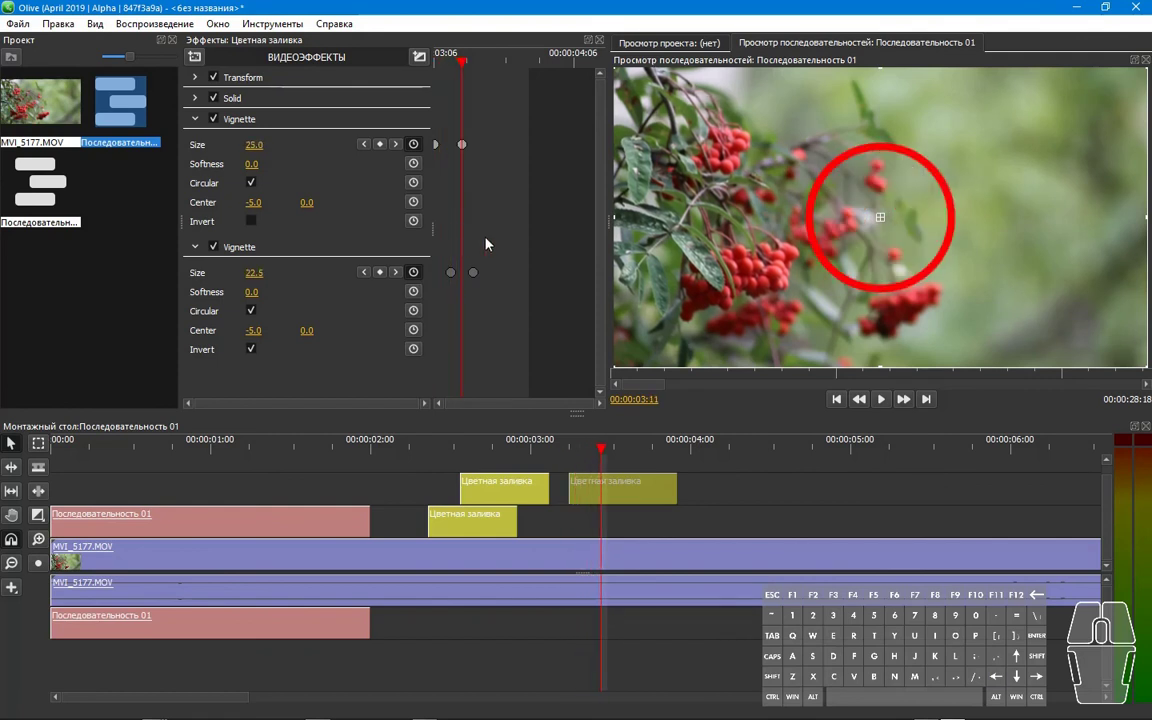
{"action": "left_click_drag", "start_coordinate": [464, 148], "coordinate": [483, 148]}
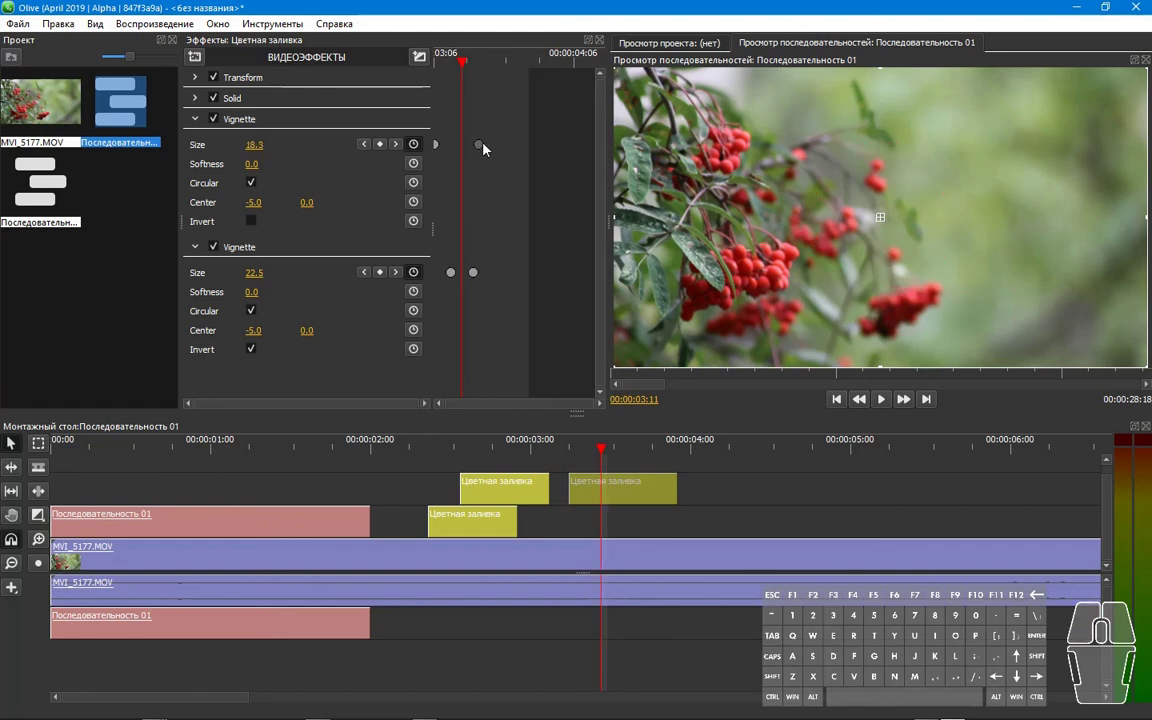
{"action": "left_click_drag", "start_coordinate": [477, 276], "coordinate": [508, 276]}
Step frame by frame through the ring animation from 00:00:03:08 to 00:00:03:15 to check its thickness and fade.
{"action": "key", "text": "Left"}
{"action": "key", "text": "Left"}
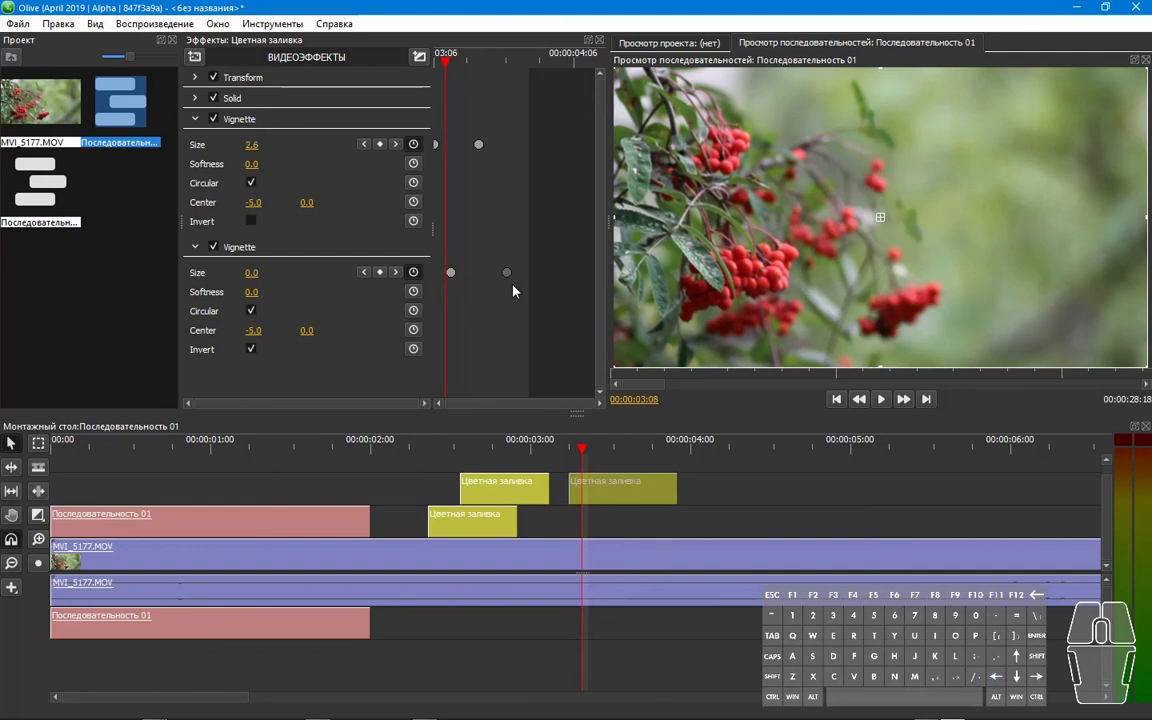
{"action": "key", "text": "Right"}
{"action": "key", "text": "Right"}
{"action": "key", "text": "Right"}
{"action": "key", "text": "Right"}
{"action": "key", "text": "Right"}
{"action": "key", "text": "Right"}
{"action": "key", "text": "Right"}
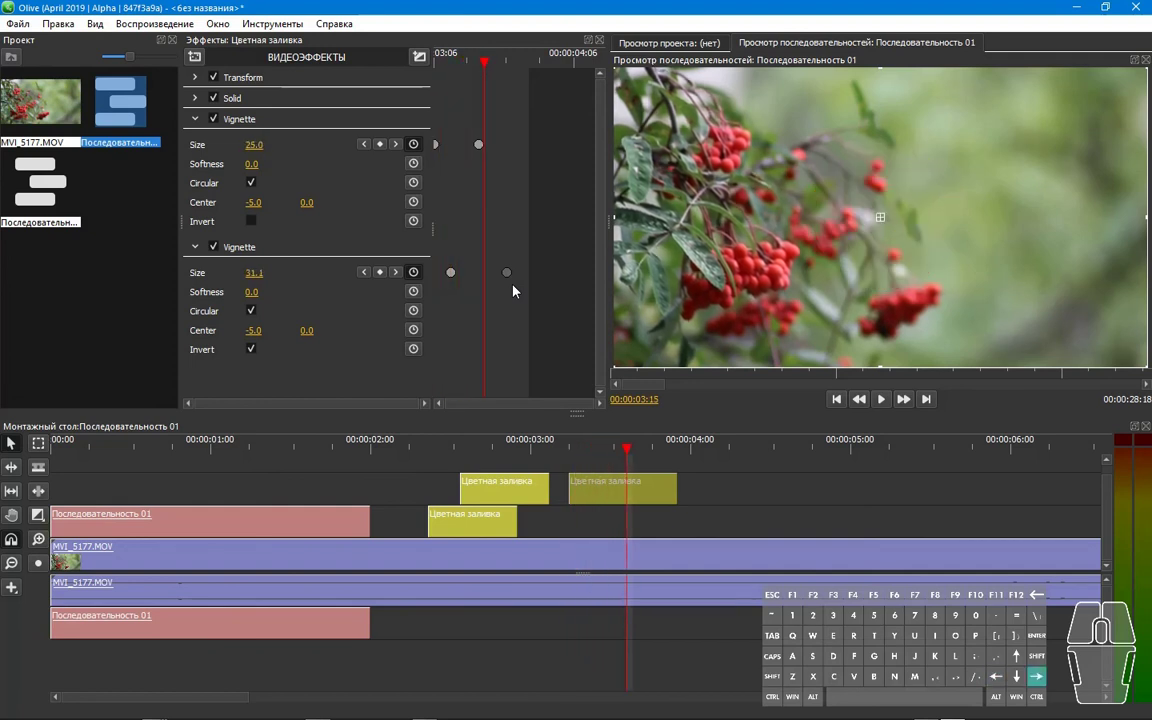
Set the second Vignette's size to 25.0 at its 00:00:03:19 keyframe and scrub through the ring animation to 00:00:03:20.
{"action": "key", "text": "Right"}
{"action": "key", "text": "Right"}
{"action": "key", "text": "Right"}
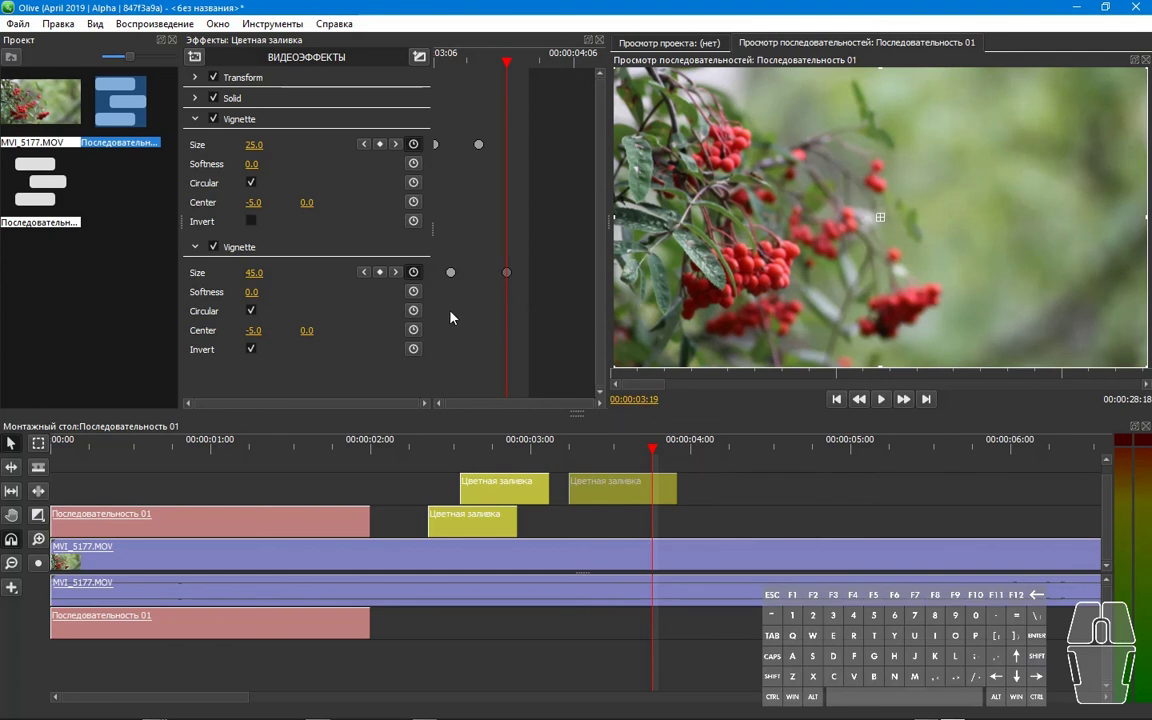
{"action": "left_click_drag", "start_coordinate": [254, 272], "coordinate": [246, 272]}
{"action": "left_click_drag", "start_coordinate": [566, 452], "coordinate": [660, 462]}
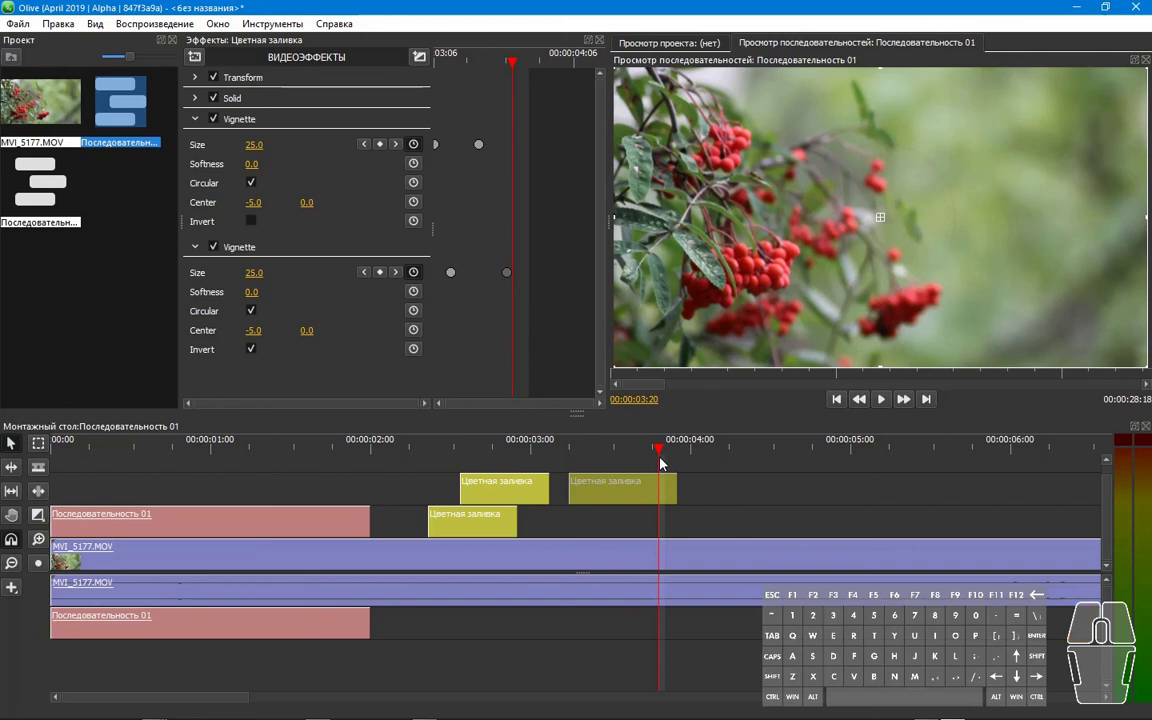
Copy the ring's colour fill clip, paste it, and place the copy on the track below, starting at 00:00:03:11.
{"action": "right_click", "coordinate": [612, 490]}
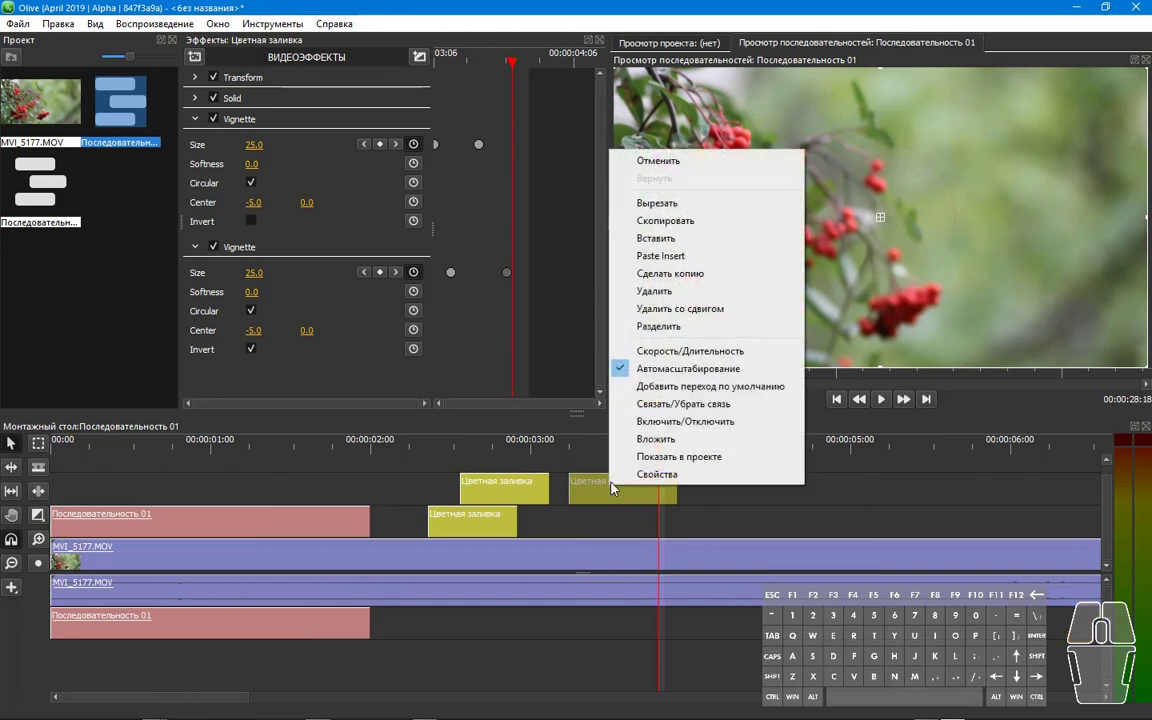
{"action": "left_click", "coordinate": [671, 221]}
{"action": "left_click", "coordinate": [698, 474]}
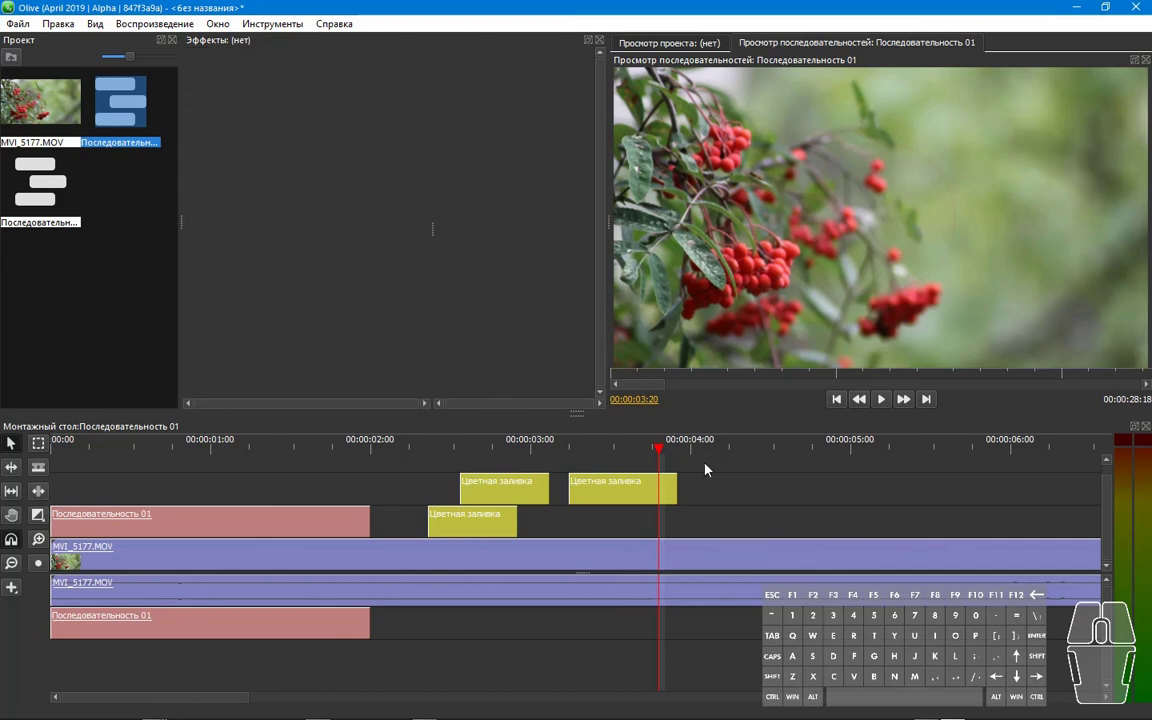
{"action": "right_click", "coordinate": [704, 485]}
{"action": "left_click", "coordinate": [738, 531]}
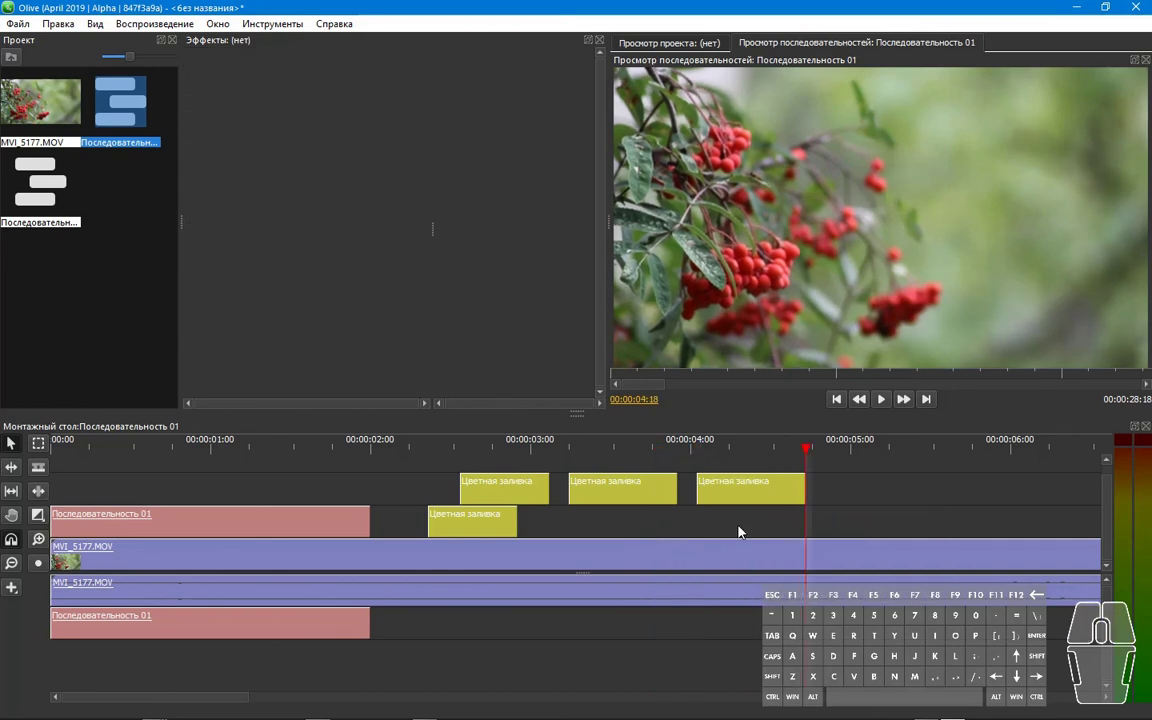
{"action": "left_click_drag", "start_coordinate": [736, 491], "coordinate": [638, 528]}
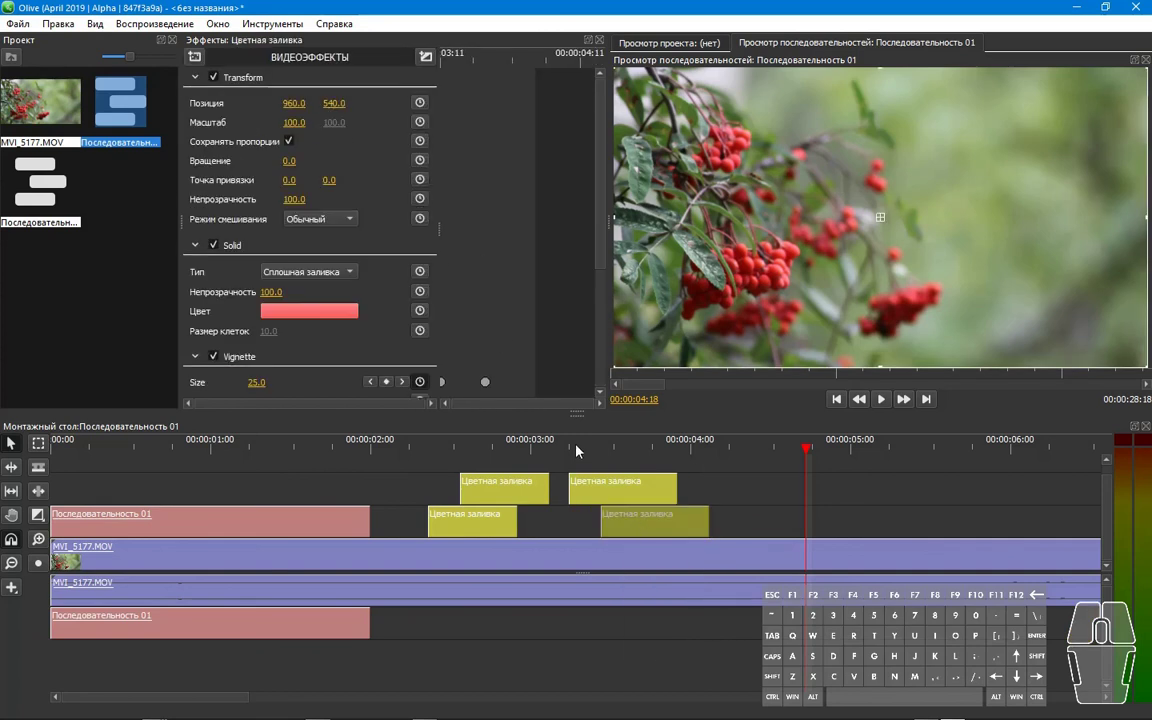
Change the copied ring's solid fill colour to white.
{"action": "left_click", "coordinate": [340, 315]}
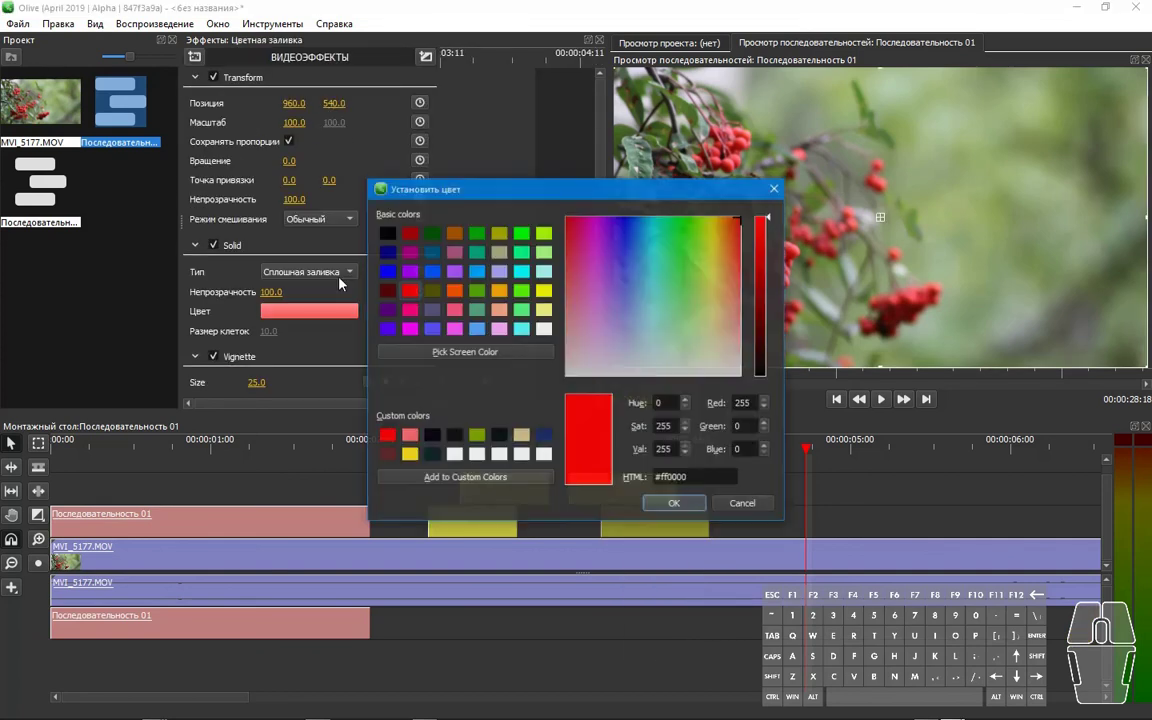
{"action": "left_click", "coordinate": [544, 331]}
{"action": "left_click", "coordinate": [674, 503]}
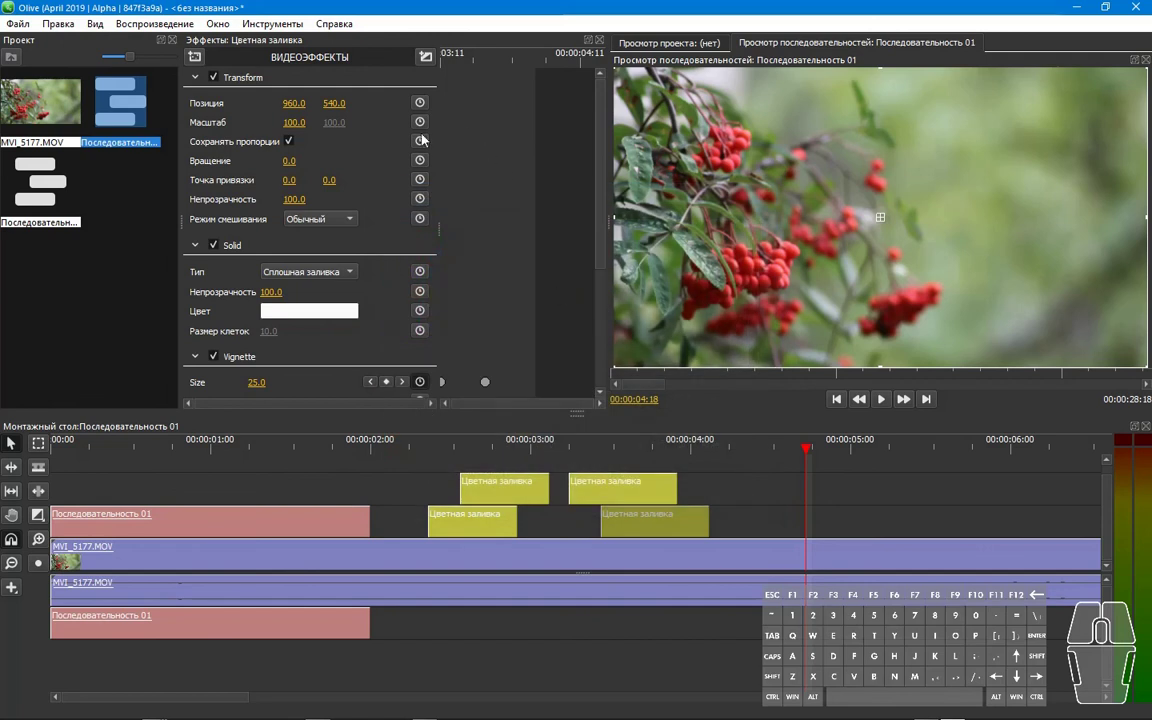
Scale the white ring to 78.0 and set its position to 378.0, 842.0, viewing it at 00:00:03:18.
{"action": "left_click_drag", "start_coordinate": [292, 122], "coordinate": [250, 104]}
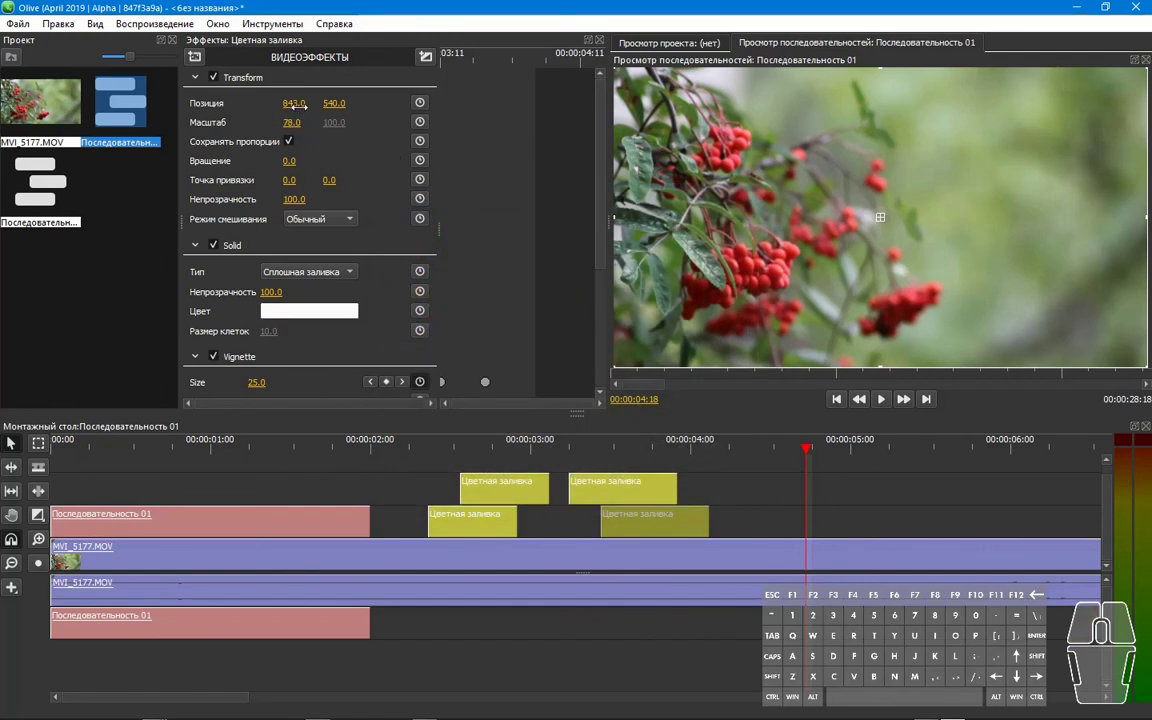
{"action": "left_click", "coordinate": [601, 446]}
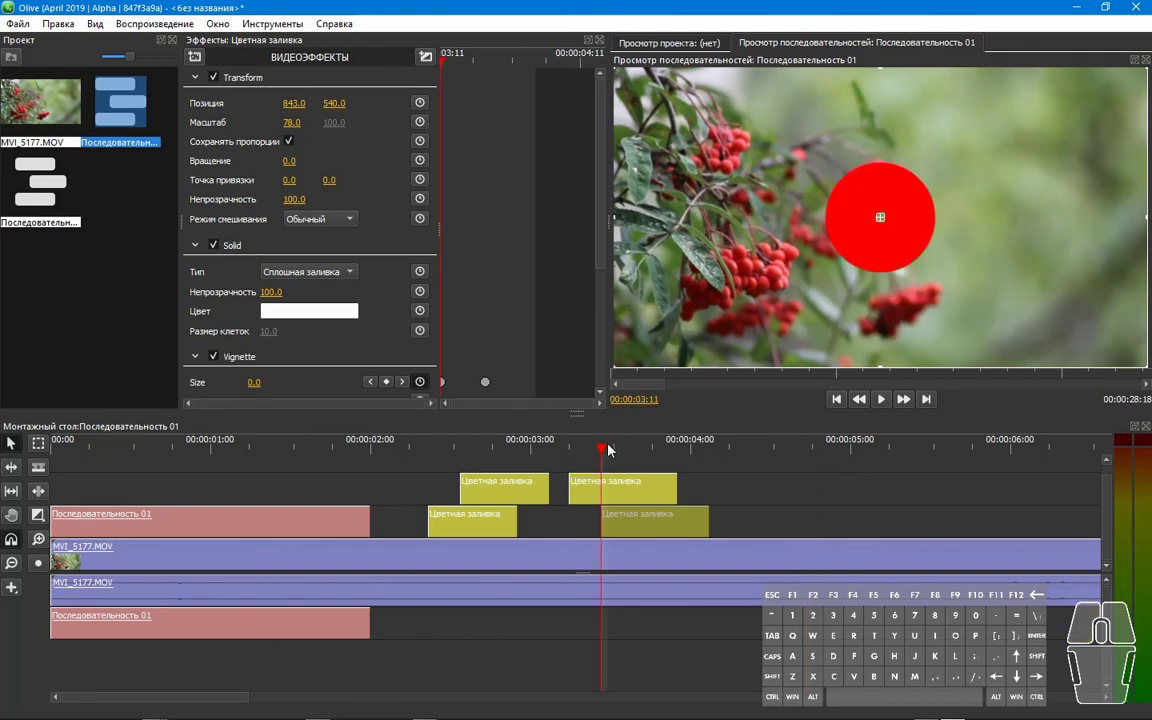
{"action": "left_click", "coordinate": [646, 446]}
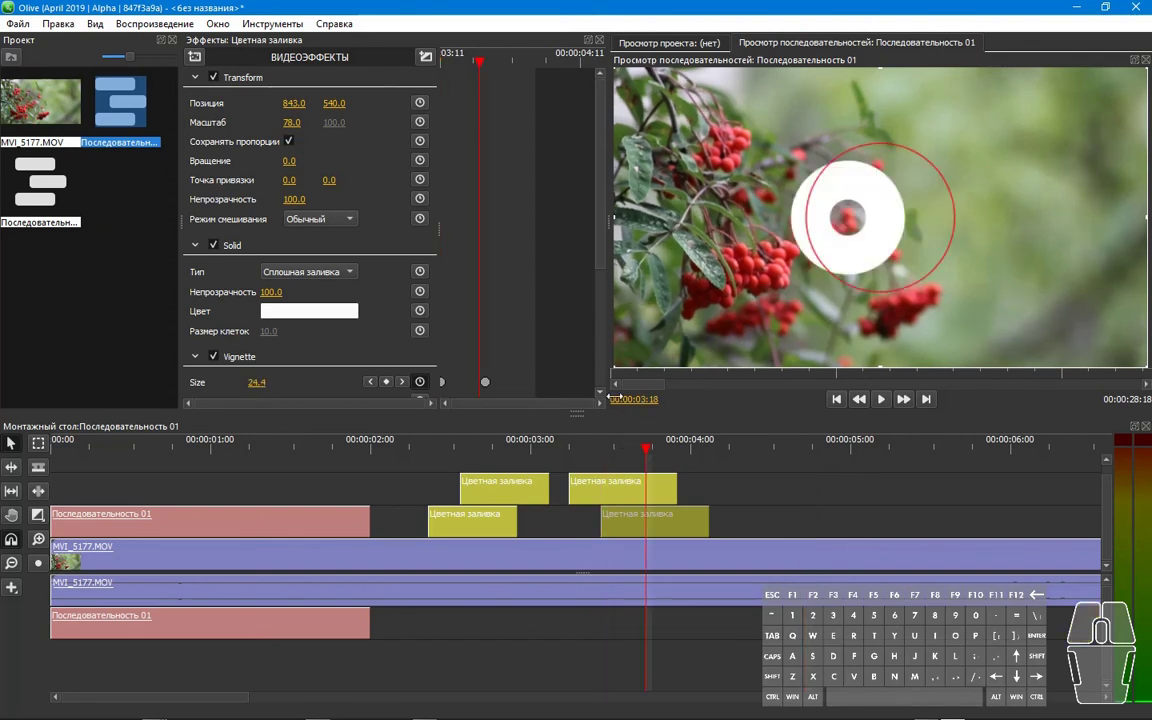
{"action": "left_click_drag", "start_coordinate": [961, 217], "coordinate": [880, 217]}
{"action": "left_click_drag", "start_coordinate": [294, 103], "coordinate": [255, 103]}
{"action": "left_click_drag", "start_coordinate": [334, 103], "coordinate": [405, 103]}
Deselect the clip and play the sequence from the beginning to review all the shape animations.
{"action": "left_click", "coordinate": [883, 399]}
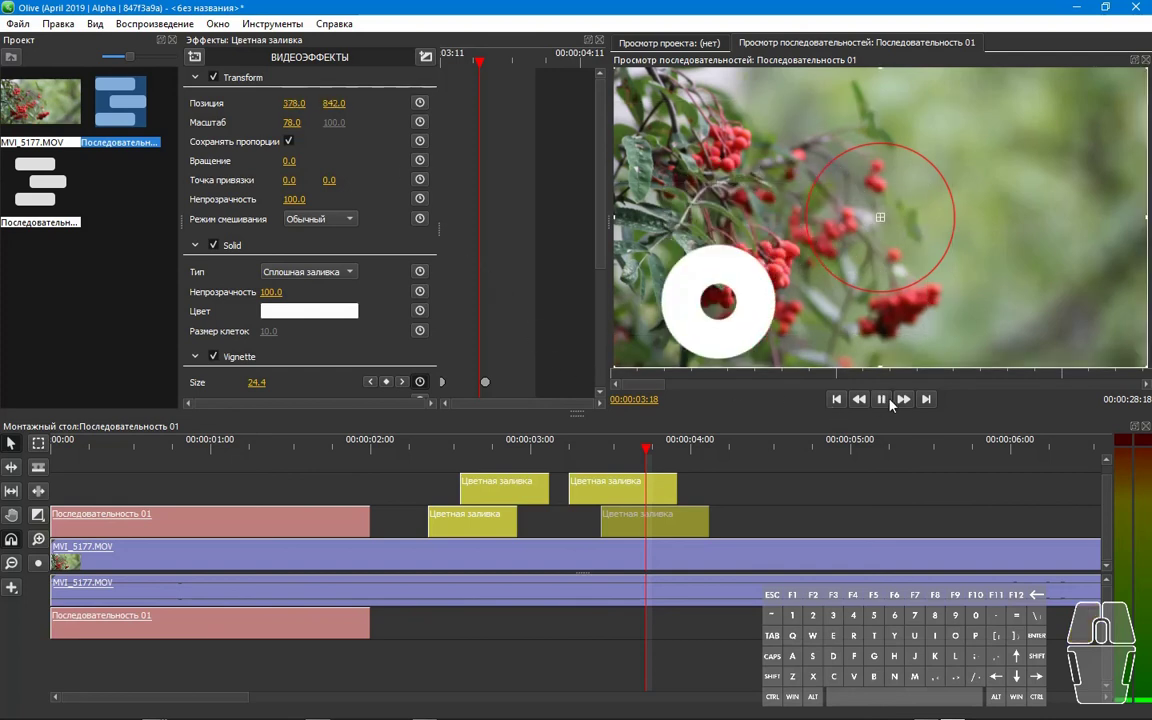
{"action": "left_click", "coordinate": [818, 522]}
{"action": "left_click", "coordinate": [836, 399]}
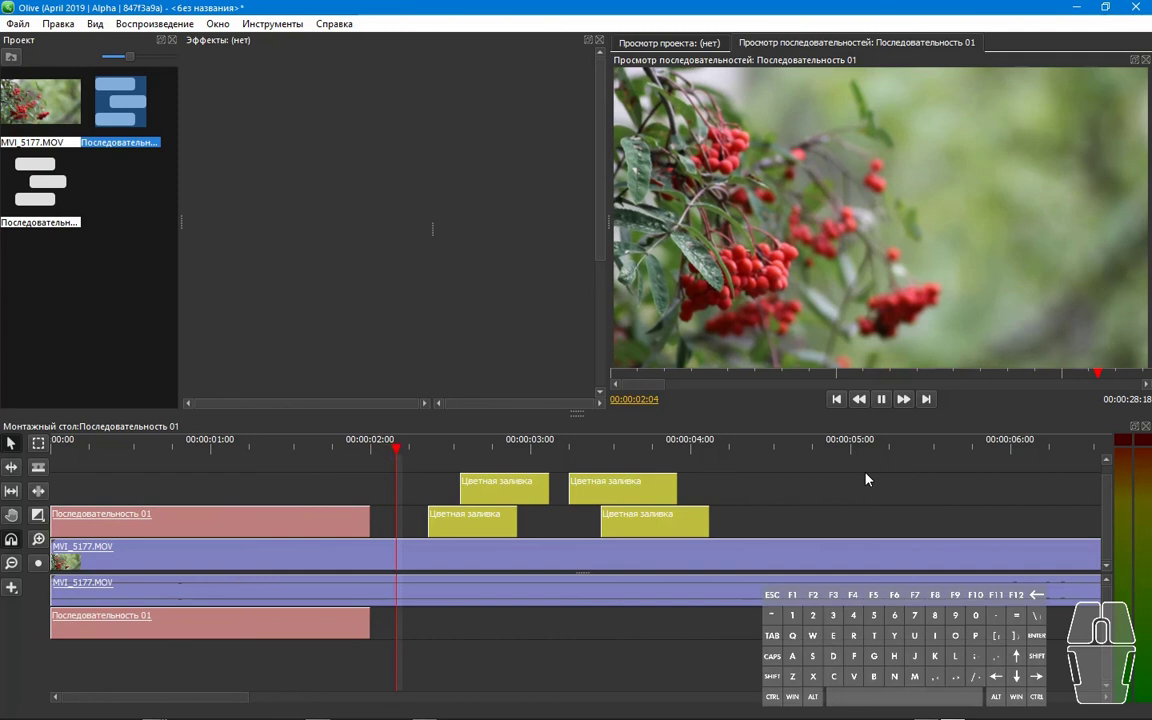
{"action": "key", "text": "space"}
Reset the horizontal scale of the nested sequence clip at the start of the timeline to its default.
{"action": "left_click", "coordinate": [308, 522]}
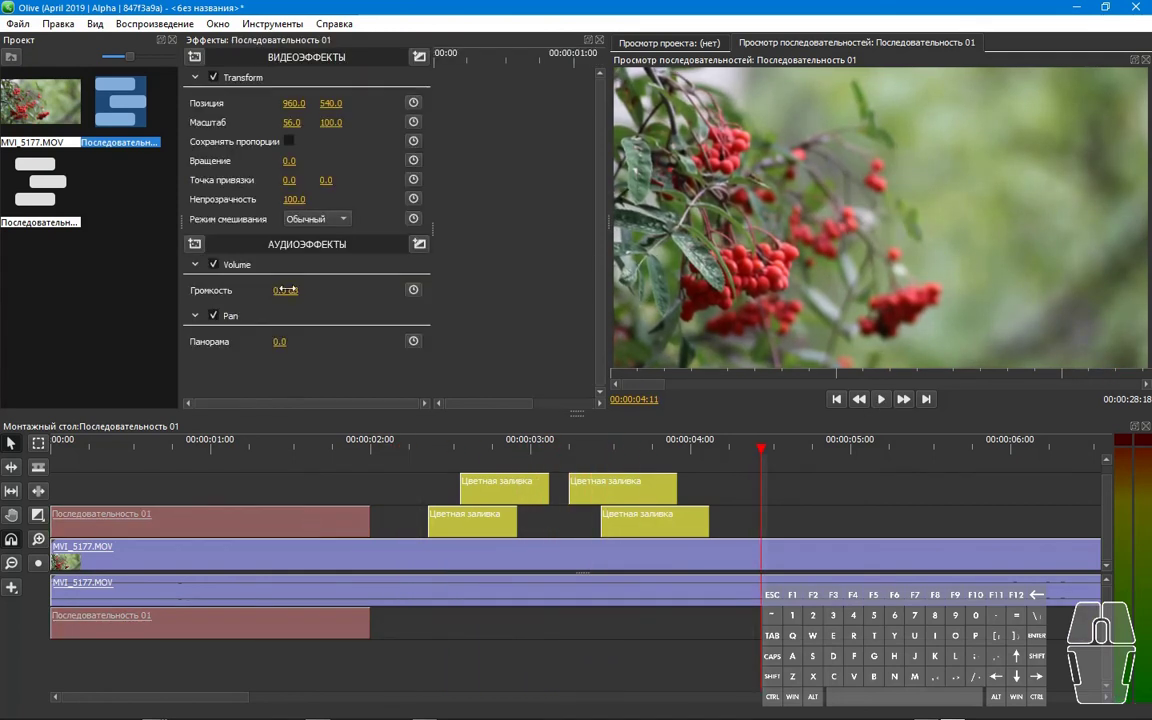
{"action": "right_click", "coordinate": [289, 117]}
{"action": "left_click", "coordinate": [313, 151]}
Play the sequence again from the start through 00:00:05:04 to review the finished shape animations.
{"action": "left_click", "coordinate": [836, 399]}
{"action": "left_click", "coordinate": [881, 399]}
{"action": "left_click", "coordinate": [857, 500]}
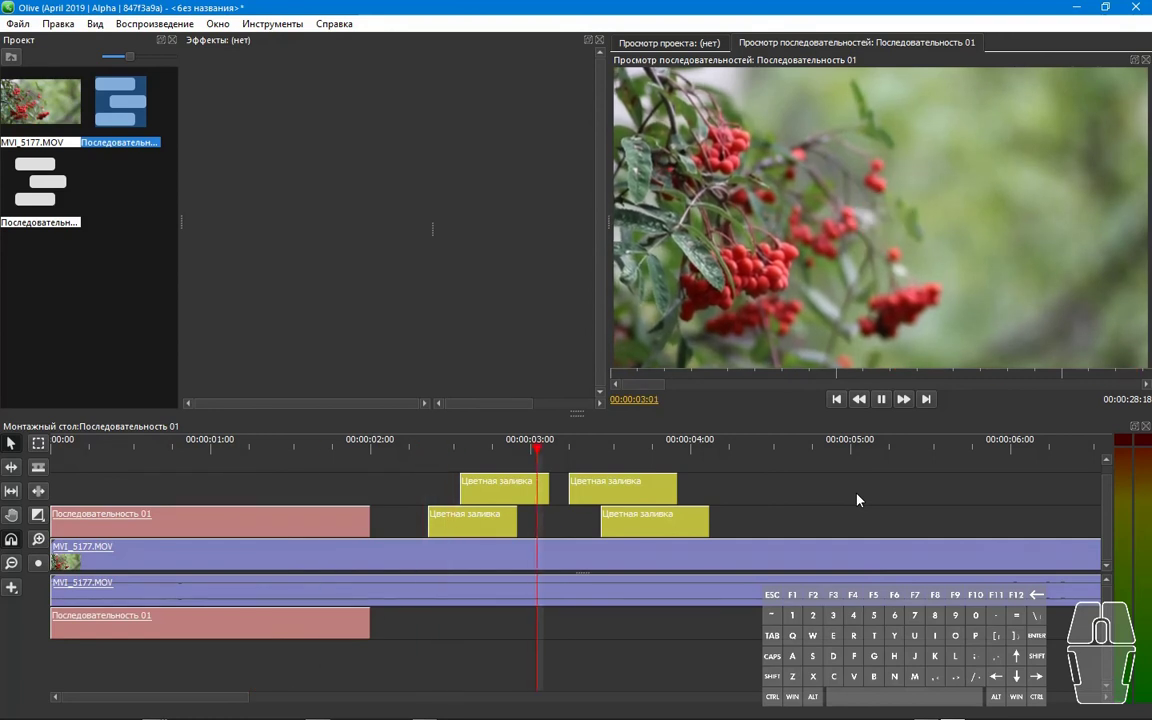
{"action": "left_click", "coordinate": [882, 399]}
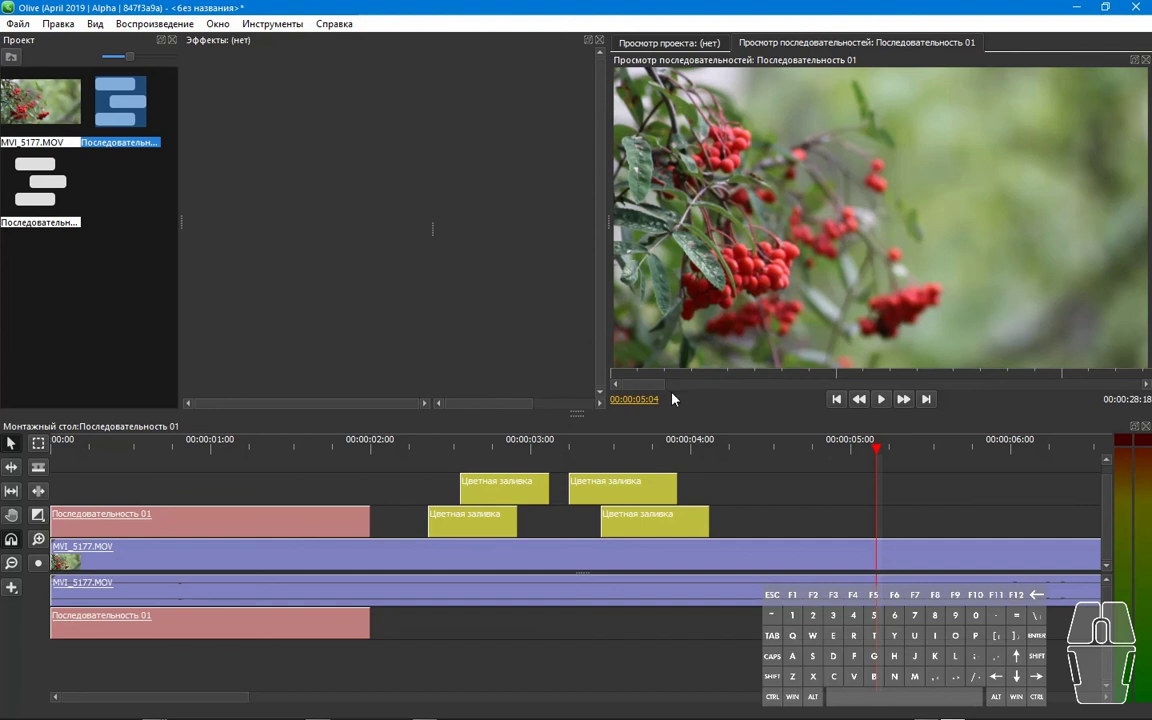
Open the export settings for the sequence.
{"action": "left_click", "coordinate": [17, 23]}
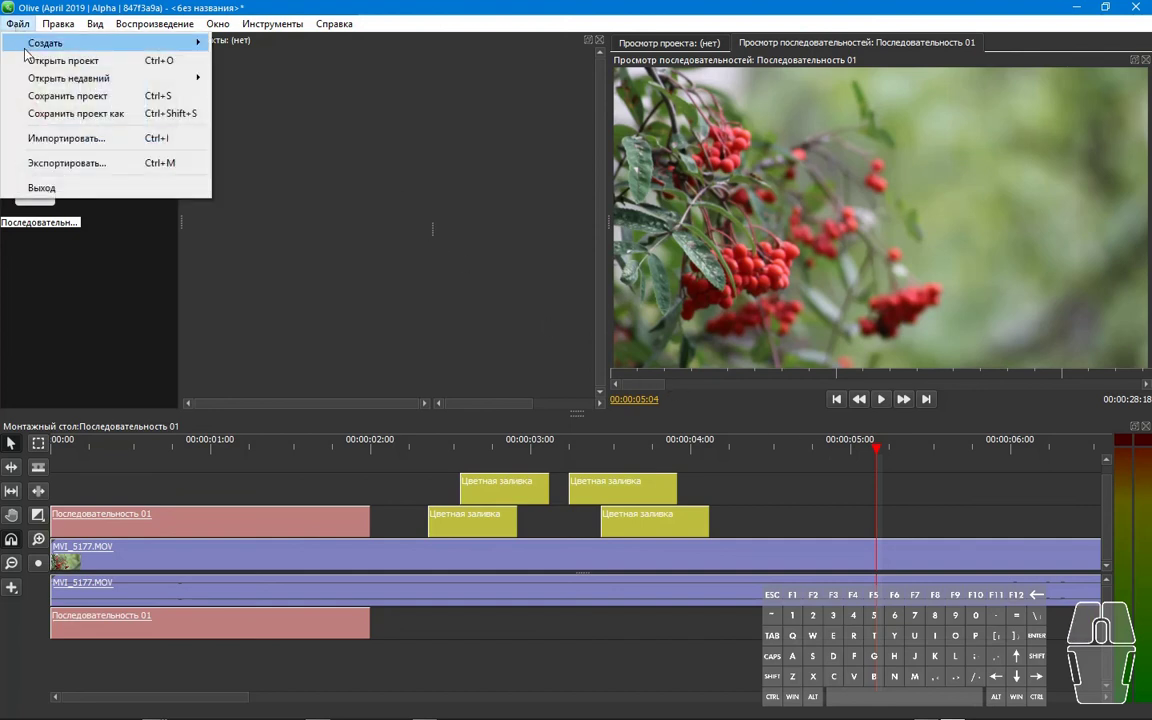
{"action": "left_click", "coordinate": [39, 163]}
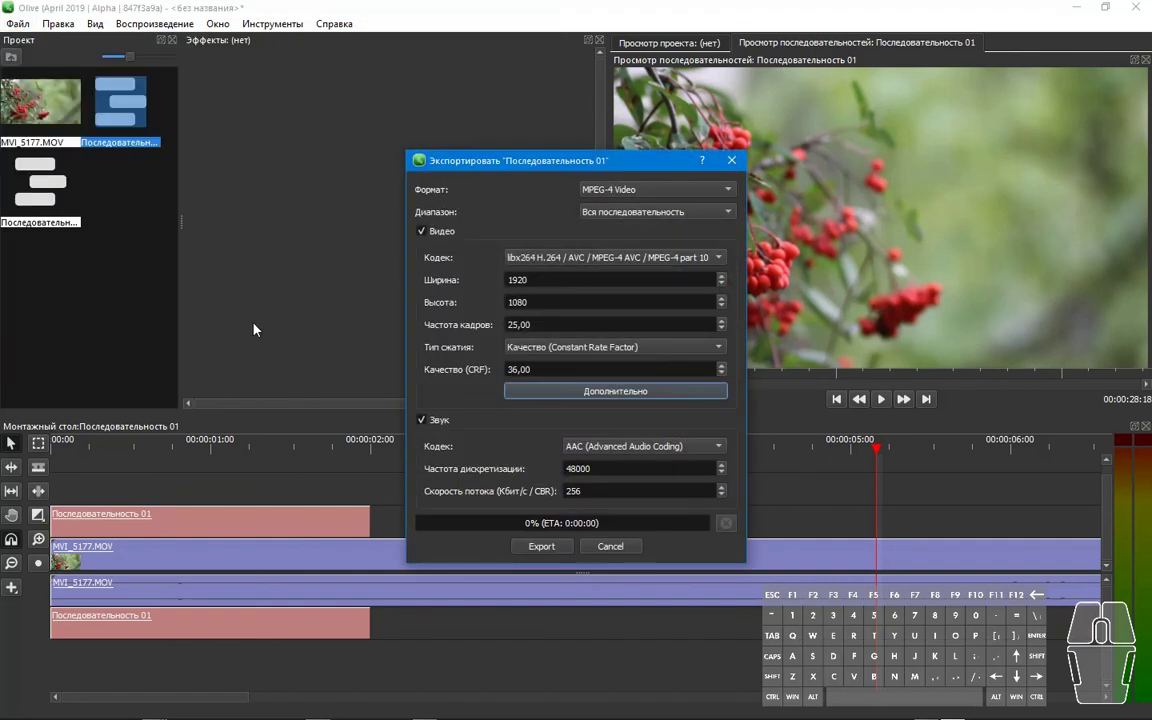